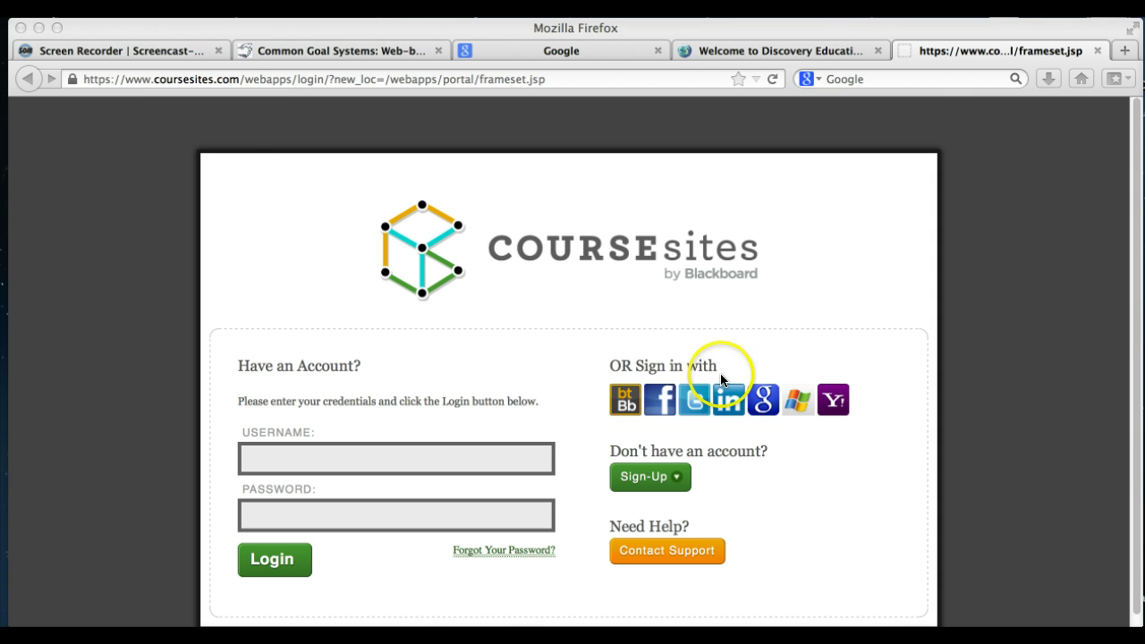
Show the Sign-Up choices for an instructor or a student account.
click(659, 480)
Choose instructor sign-up and enter the first name, last name and e-mail address.
click(658, 504)
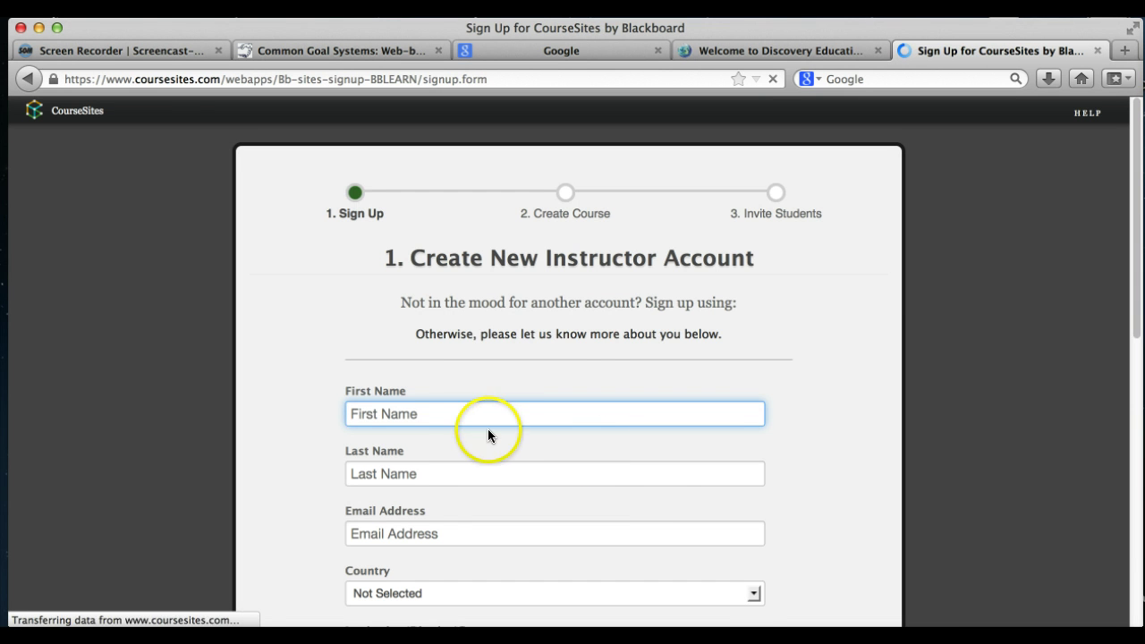
click(442, 462)
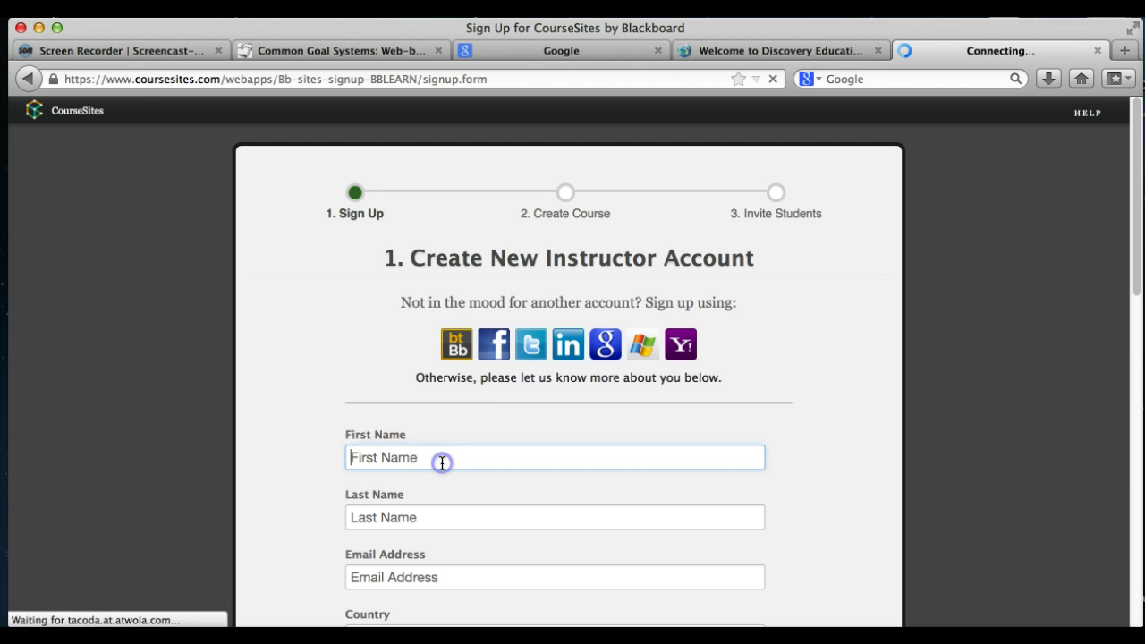
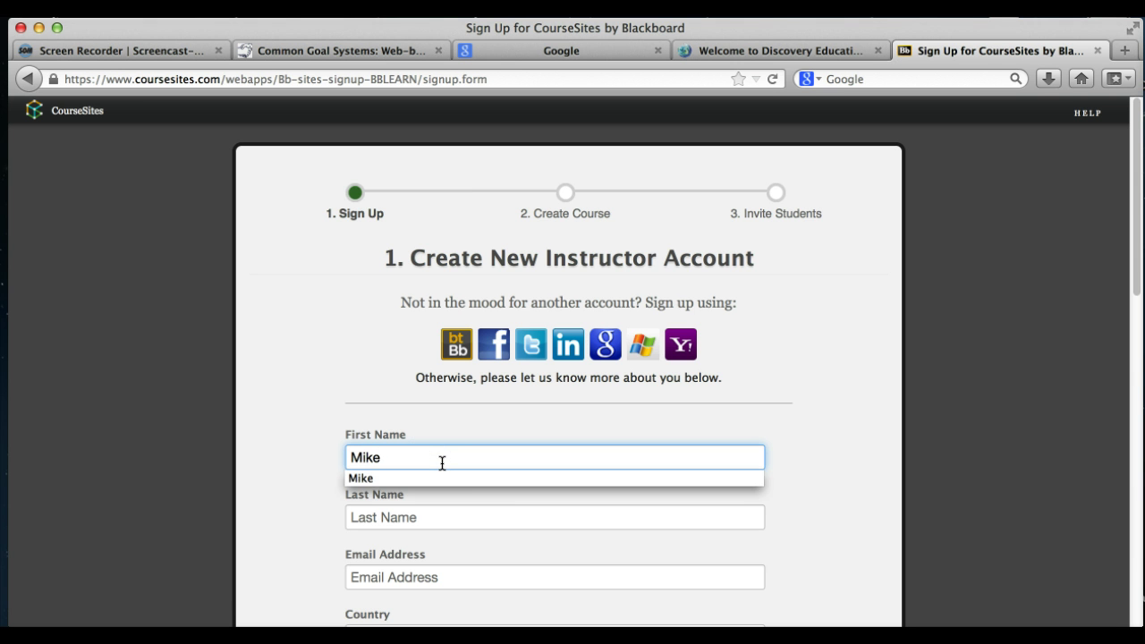
click(431, 480)
click(424, 519)
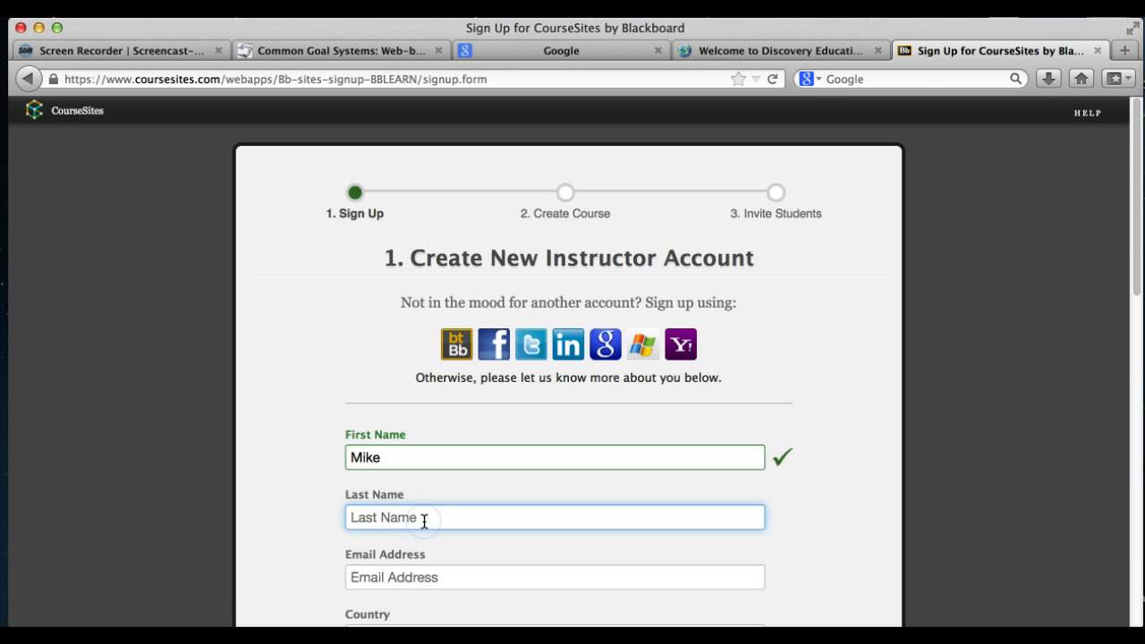
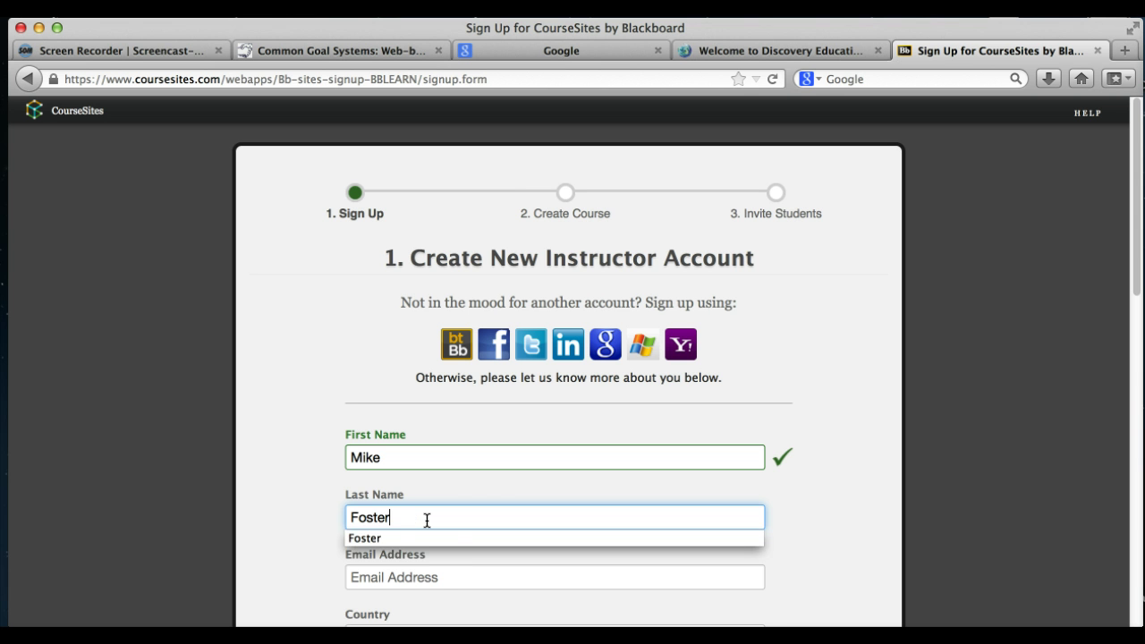
click(420, 578)
text(mi)
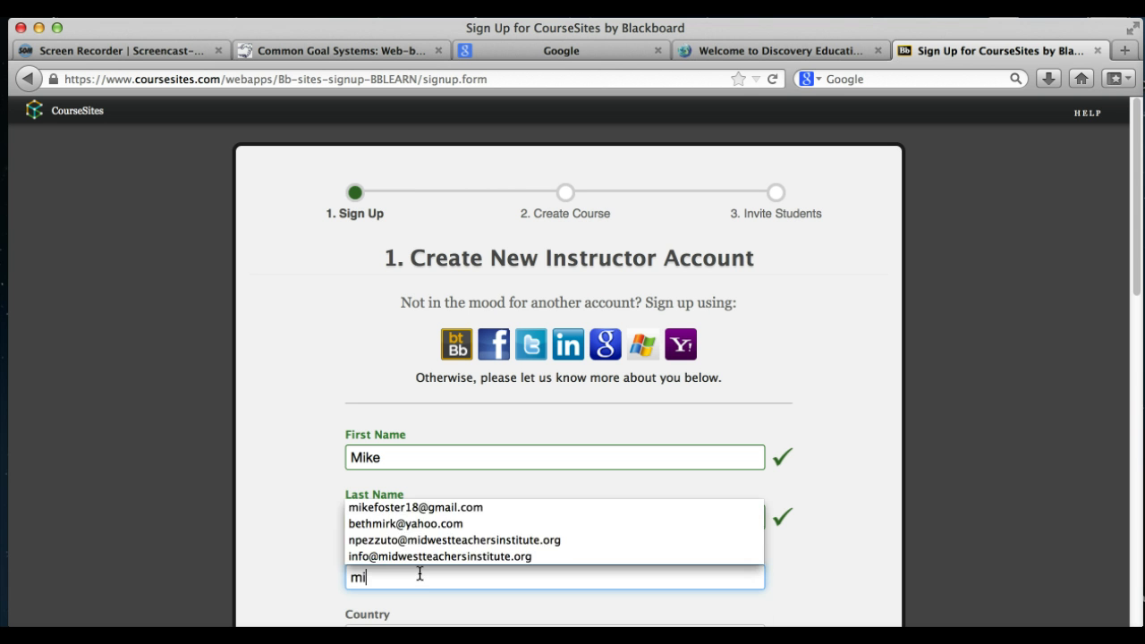
text(kefo)
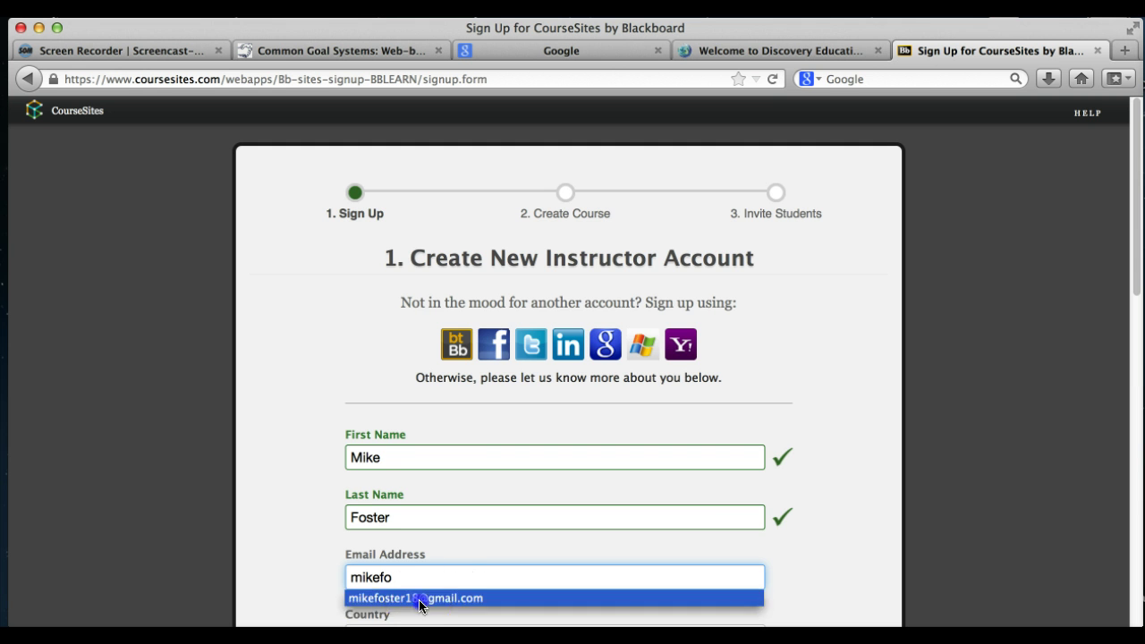
click(420, 605)
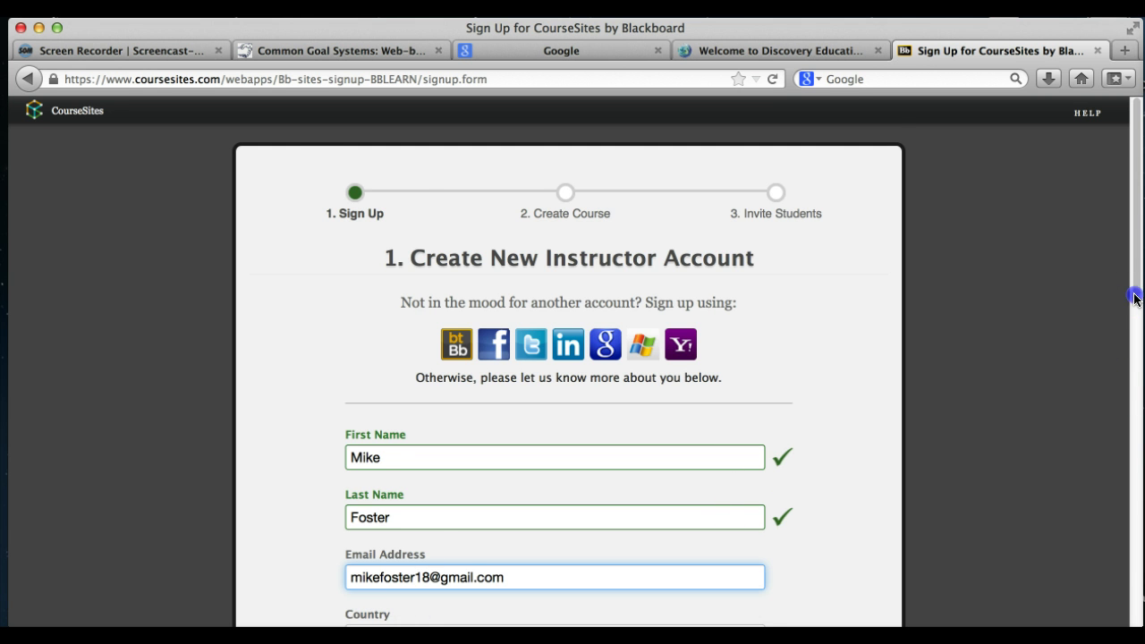
Set the country to United States, then enter and confirm the account password.
drag(1135, 299, 1137, 397)
click(755, 397)
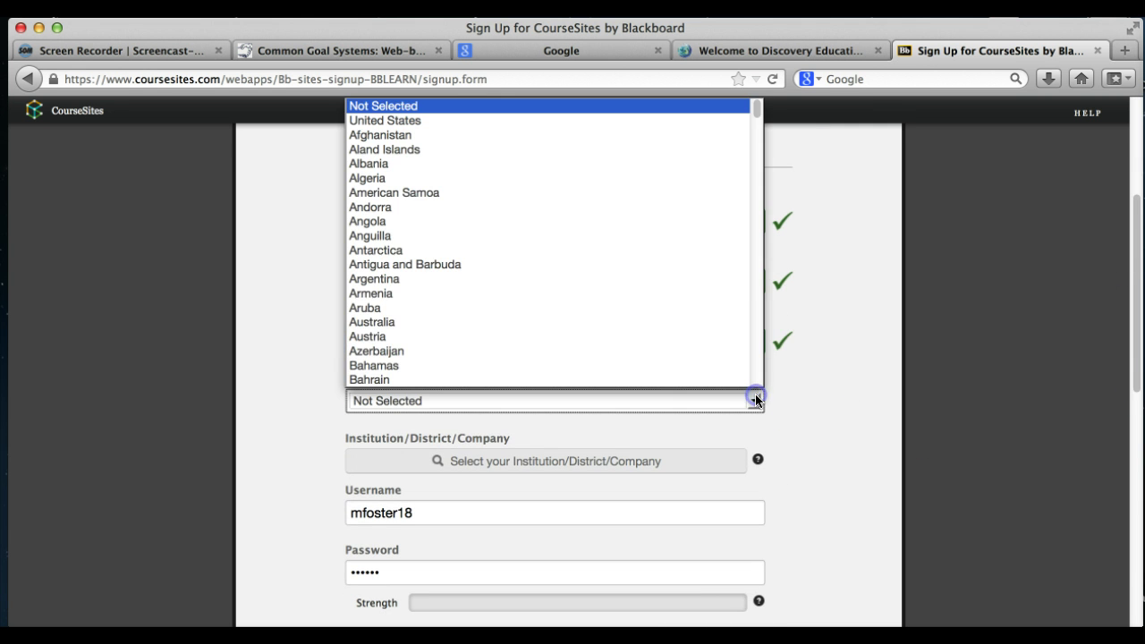
click(510, 120)
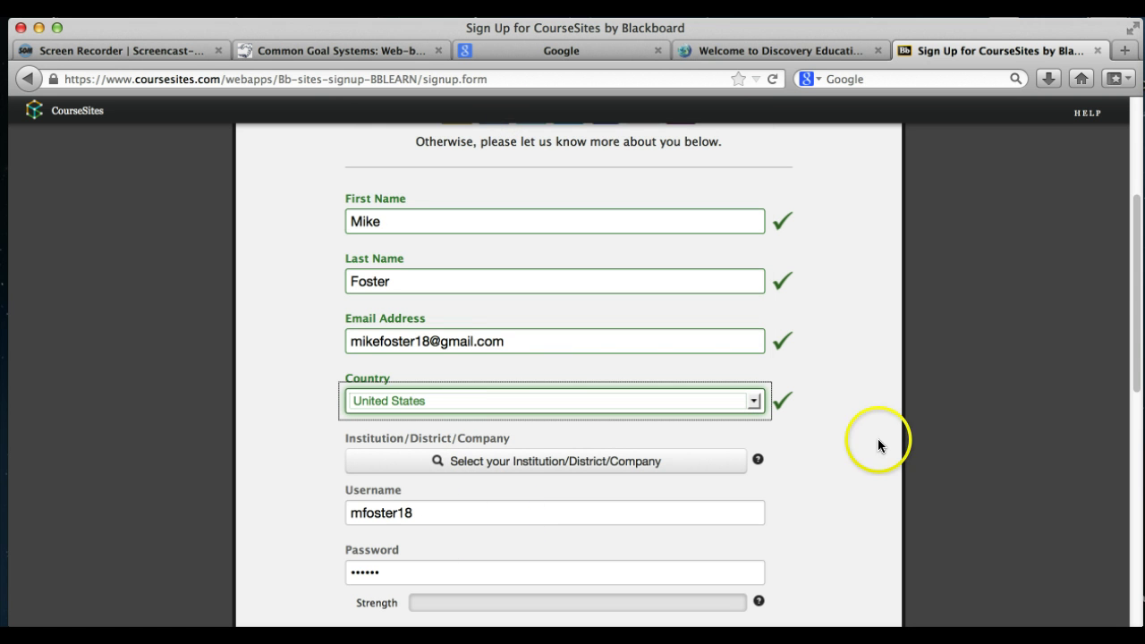
drag(1133, 319, 1134, 378)
click(442, 430)
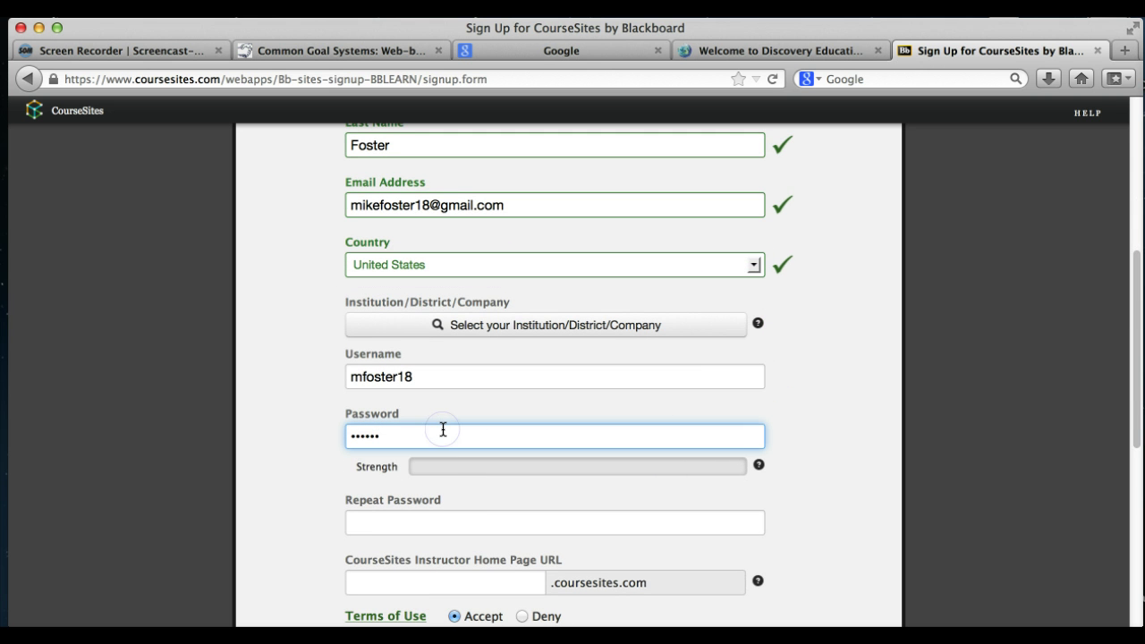
key(BackSpace)
key(BackSpace)
key(BackSpace)
key(BackSpace)
key(BackSpace)
key(BackSpace)
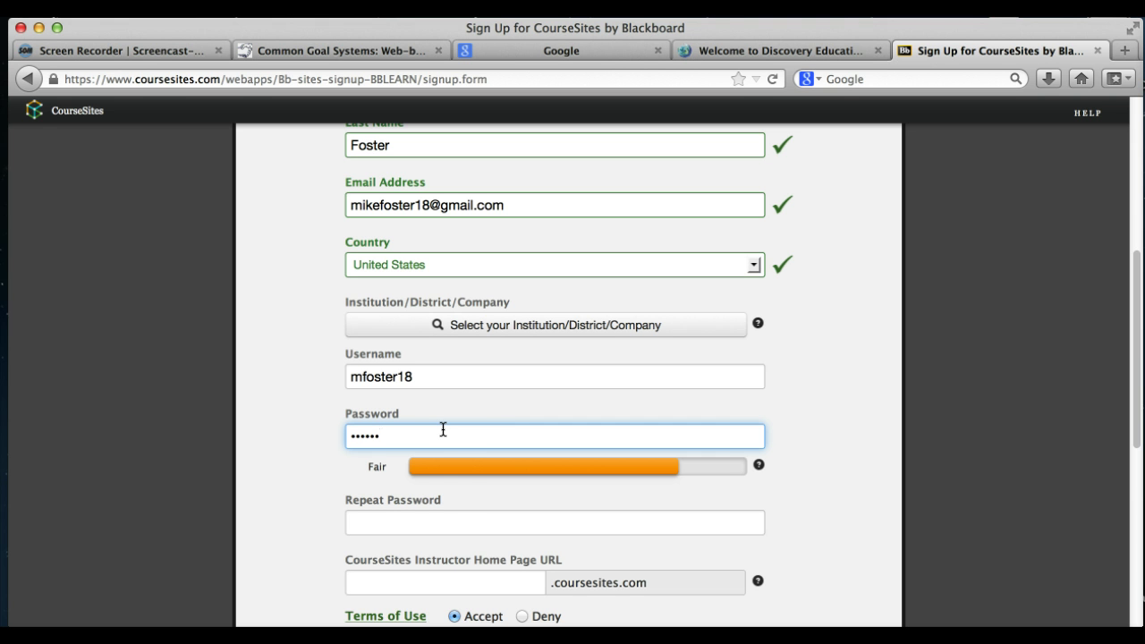
click(447, 519)
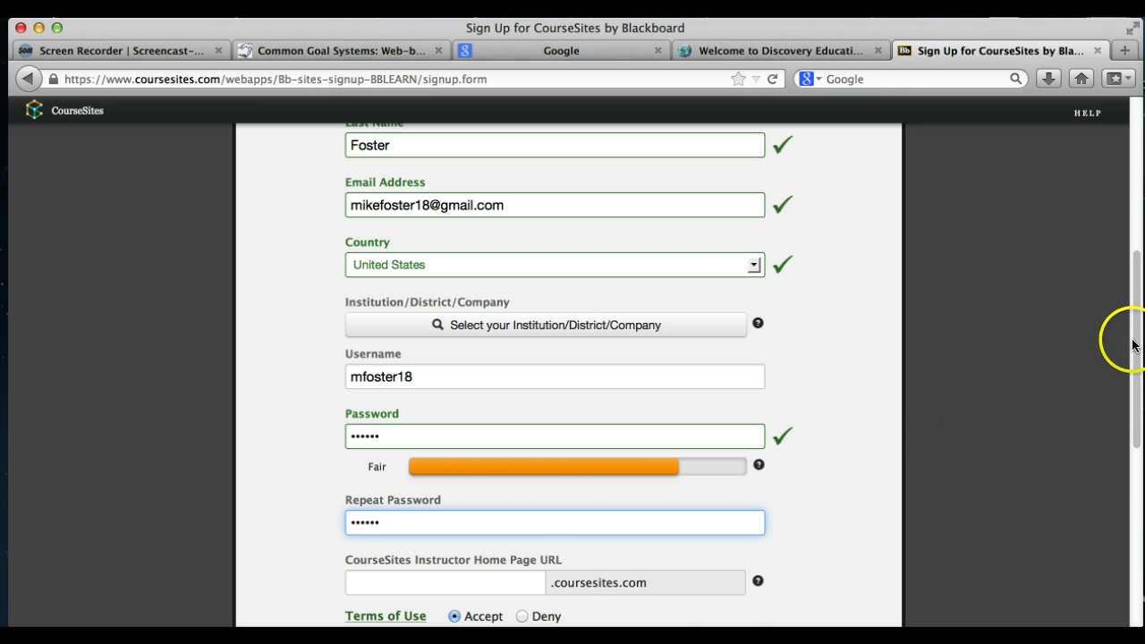
drag(1133, 378, 1133, 394)
scroll(1133, 393, down, 2)
click(675, 474)
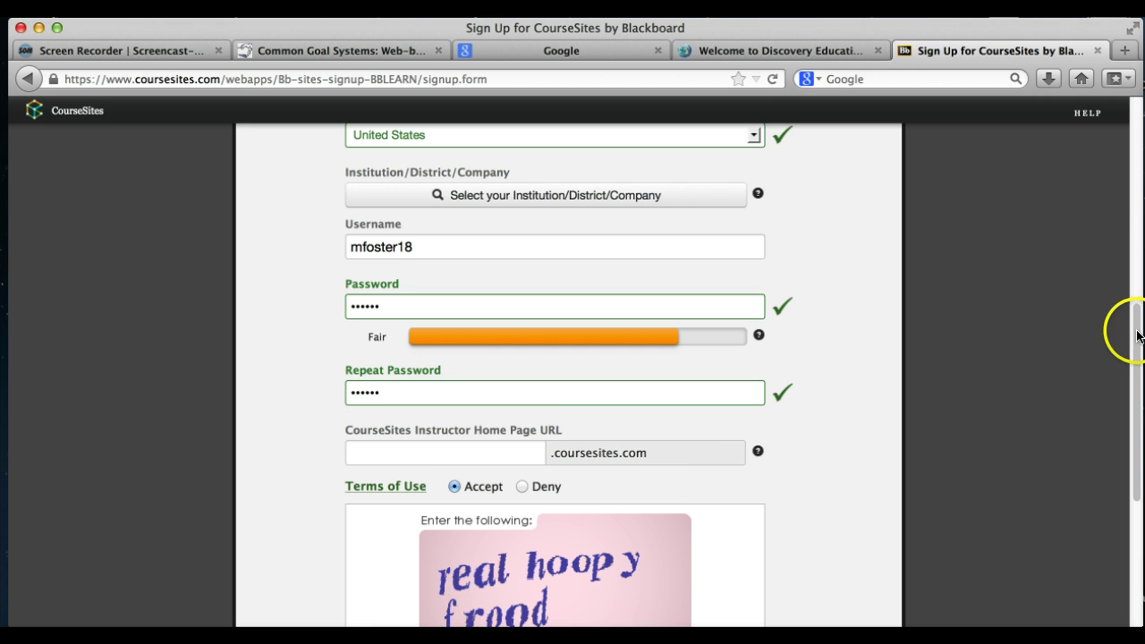
drag(1133, 338, 1138, 390)
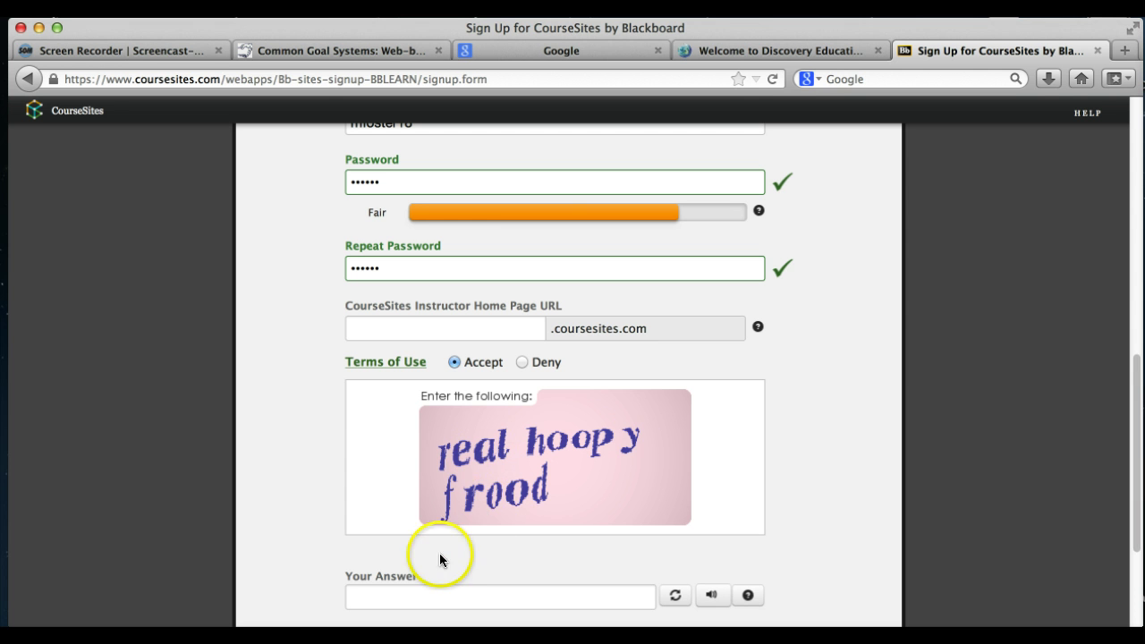
Enter the image verification answer and submit the form, which flags the Instructor Home Page URL as required.
click(422, 593)
text(re)
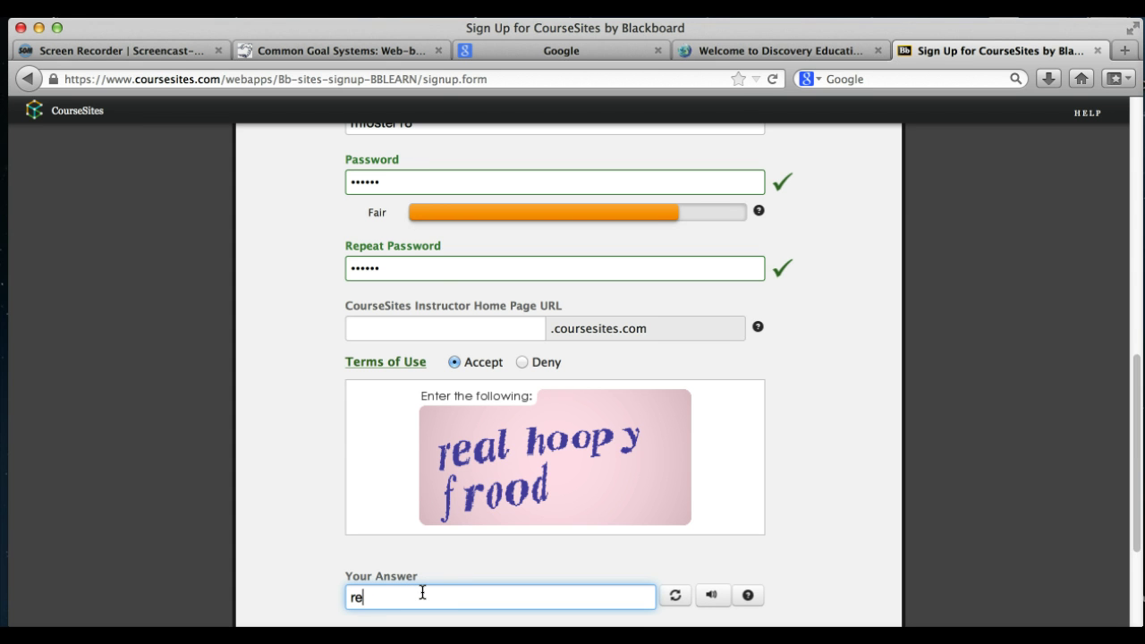
text(al hoopy frood)
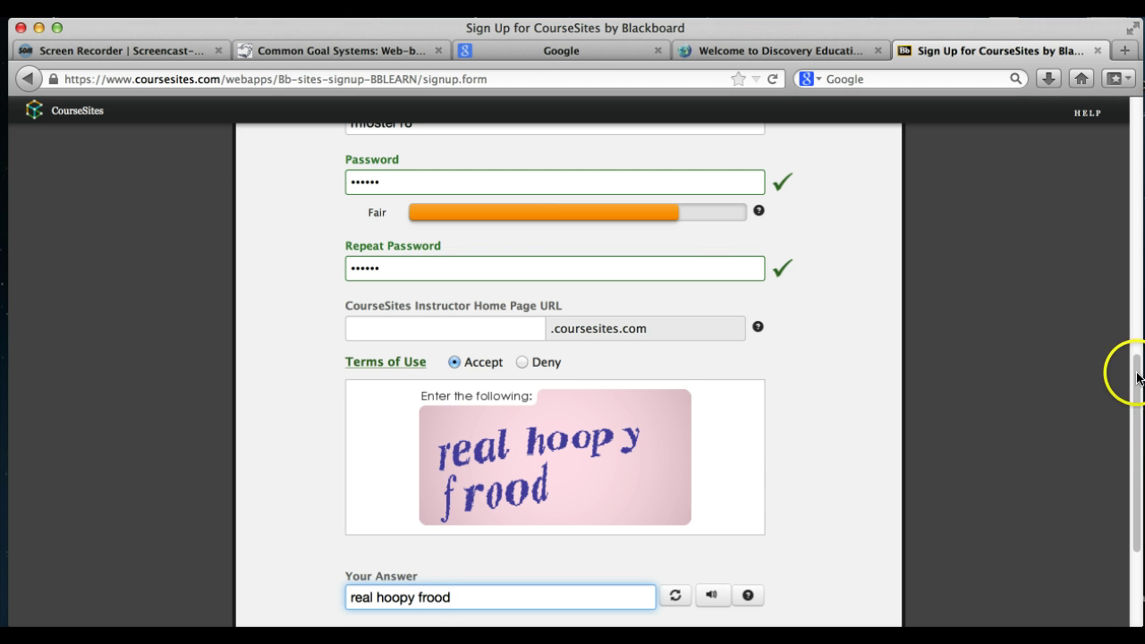
drag(1137, 375, 1139, 452)
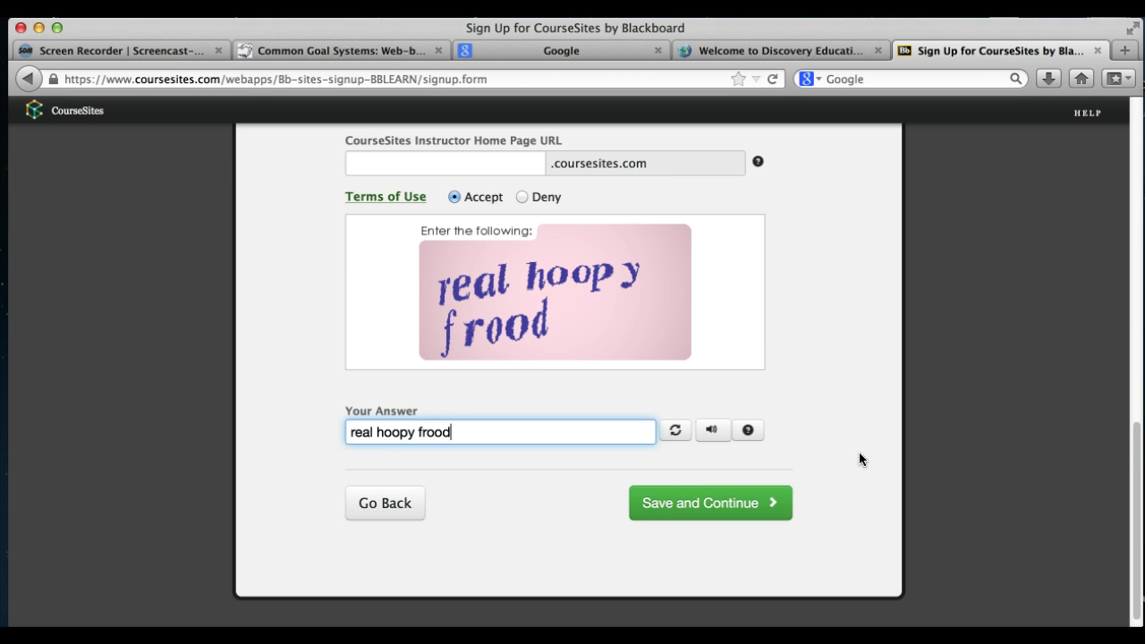
click(731, 502)
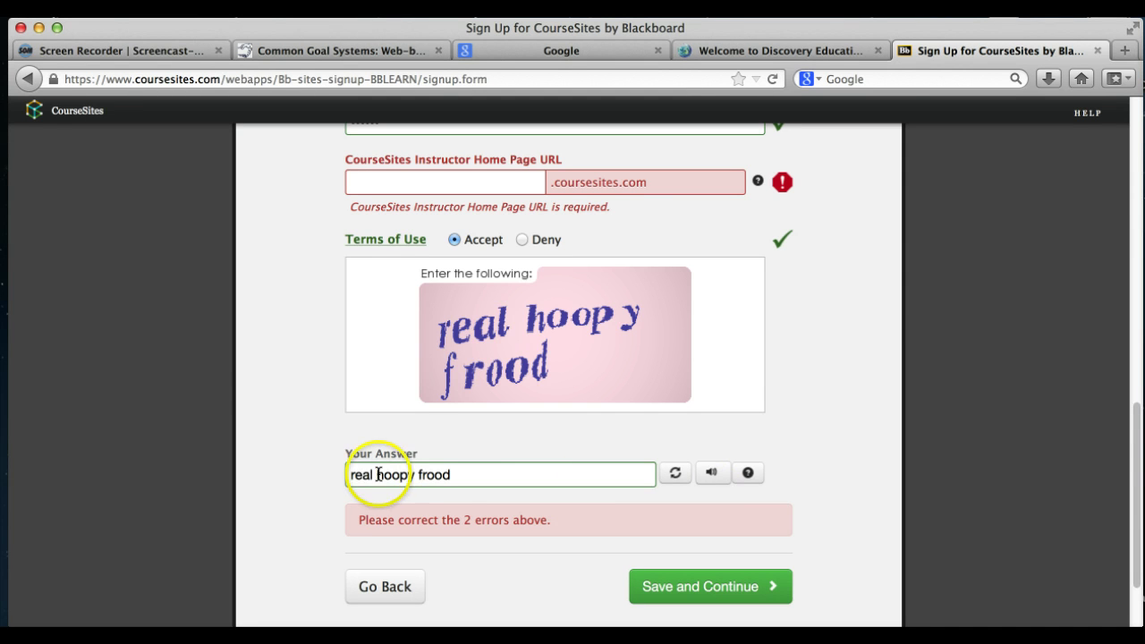
click(407, 478)
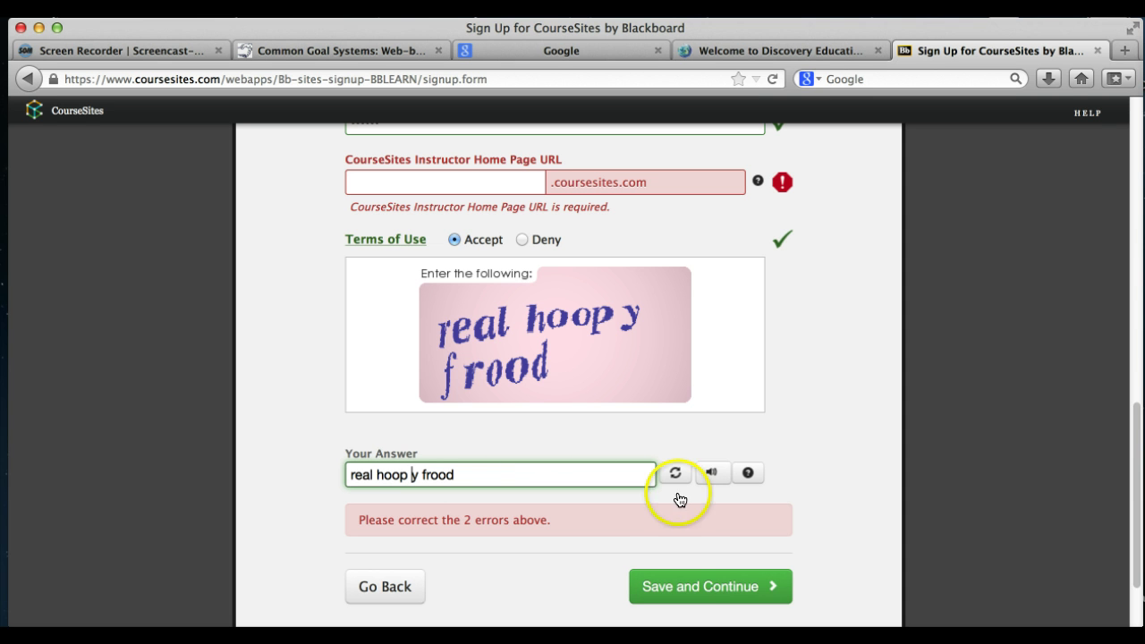
click(694, 589)
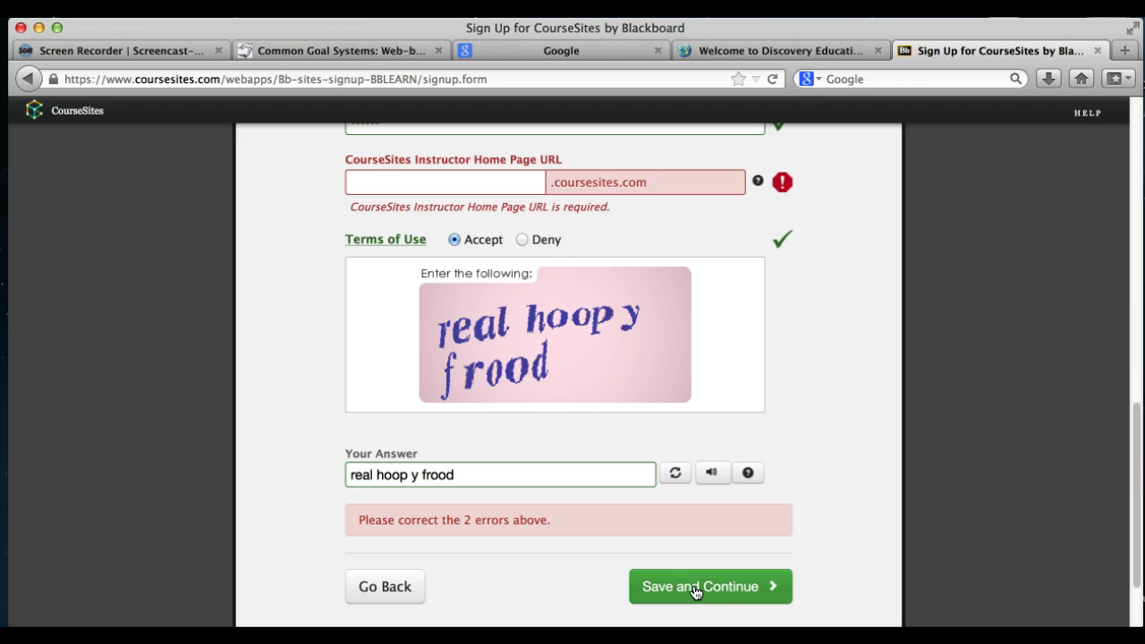
click(710, 587)
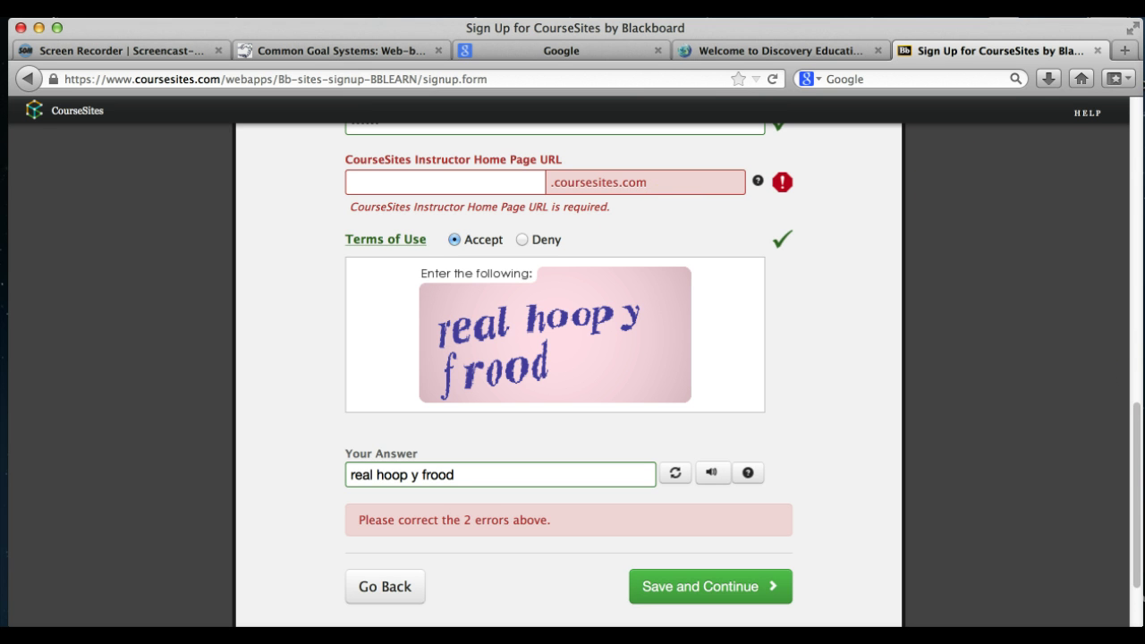
drag(1137, 424, 1134, 359)
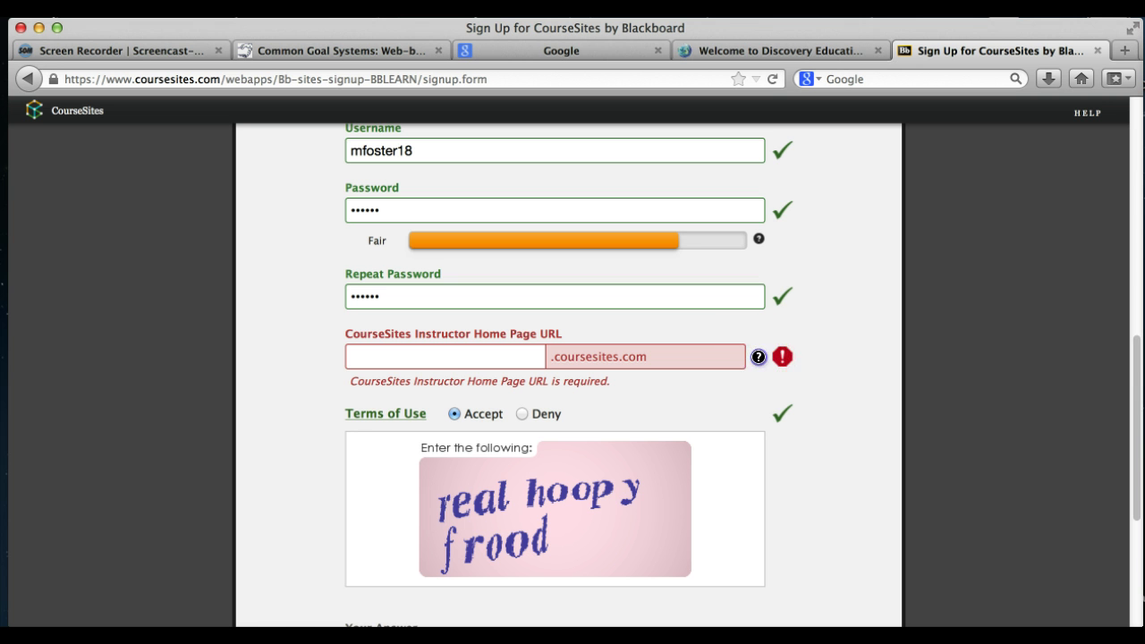
Fill the Instructor Home Page URL with the suggested username.
click(758, 355)
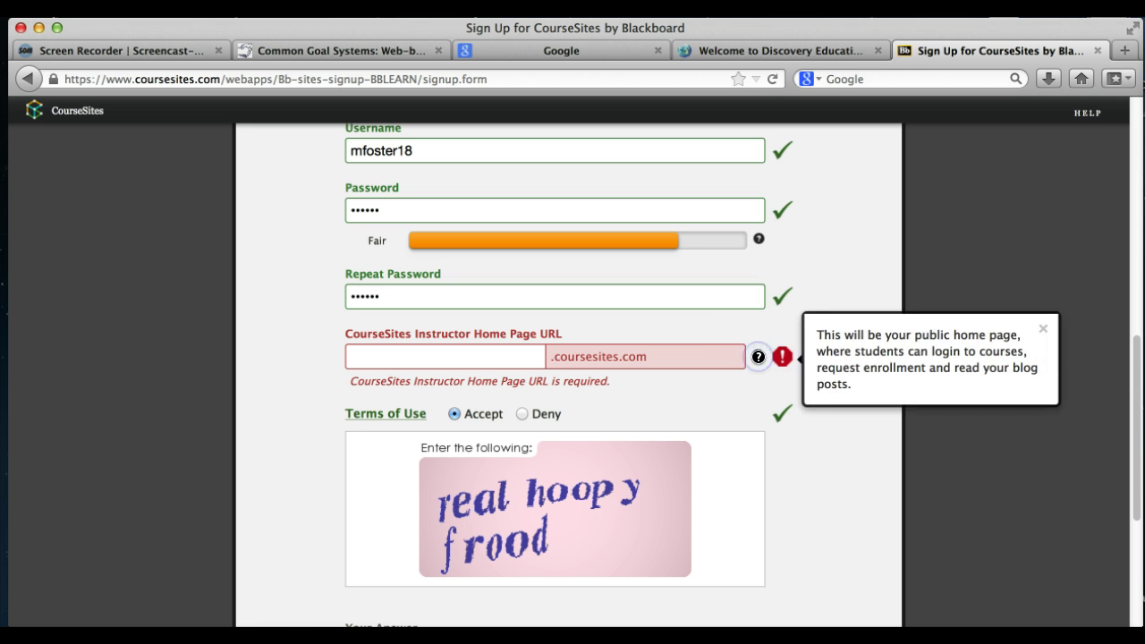
click(469, 361)
click(460, 356)
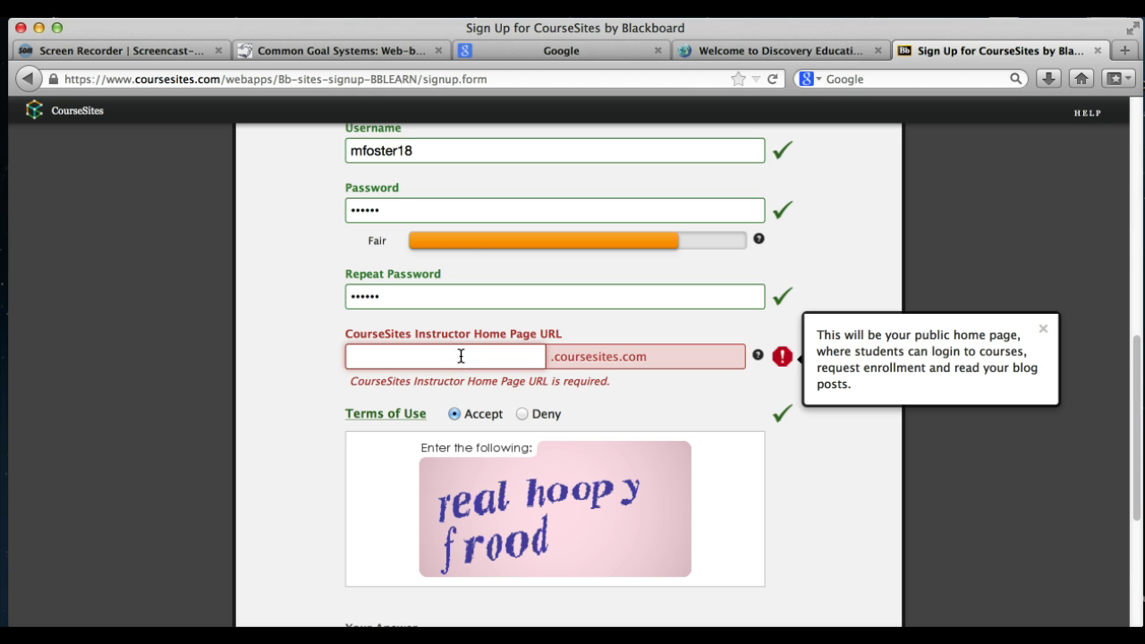
text(m)
click(377, 378)
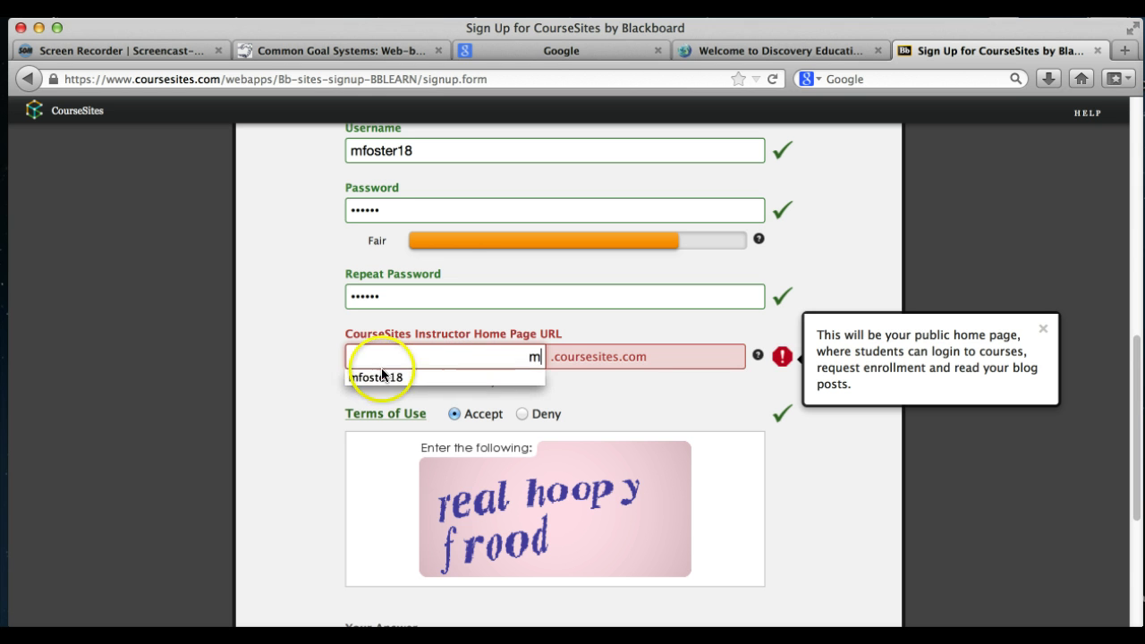
click(675, 377)
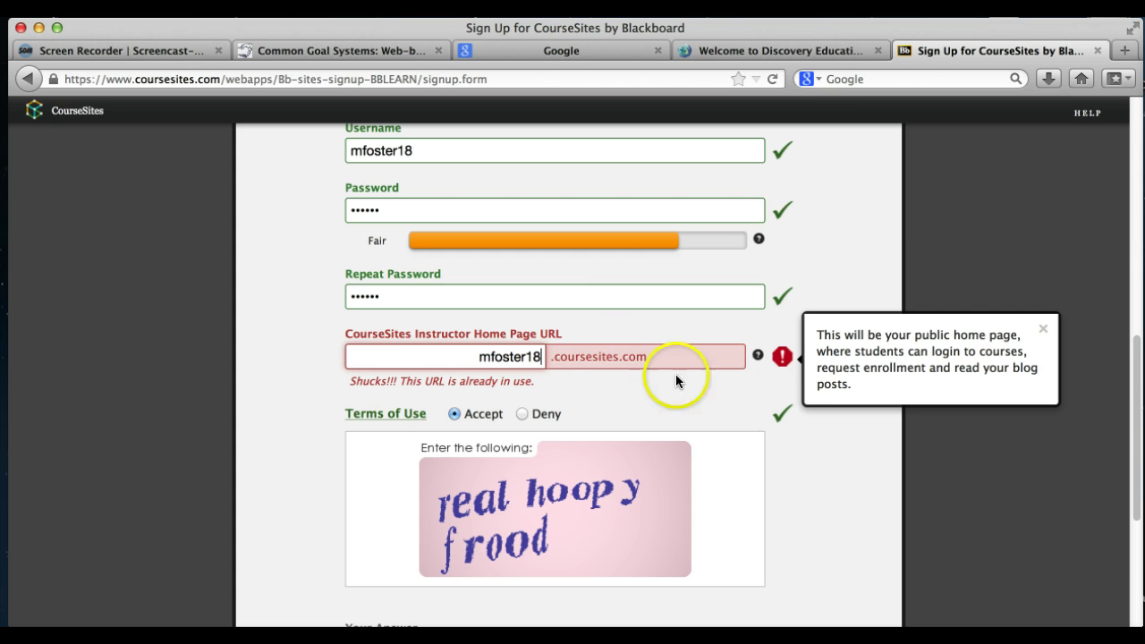
drag(1136, 354, 1135, 415)
Edit the captcha answer and resubmit the sign-up form twice.
click(560, 467)
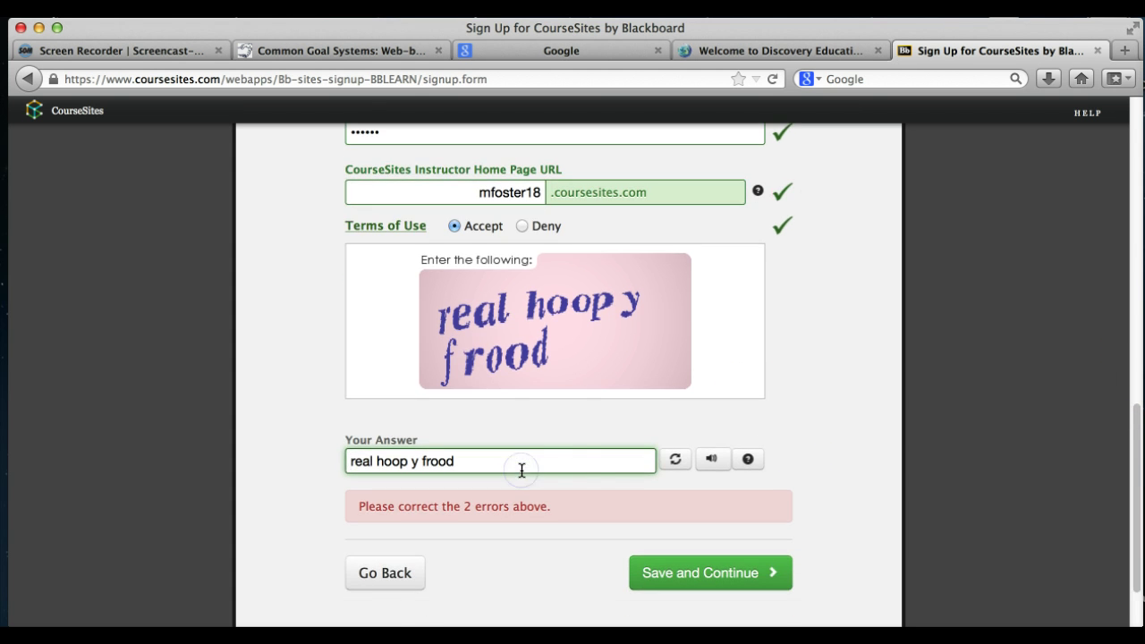
click(612, 503)
click(691, 570)
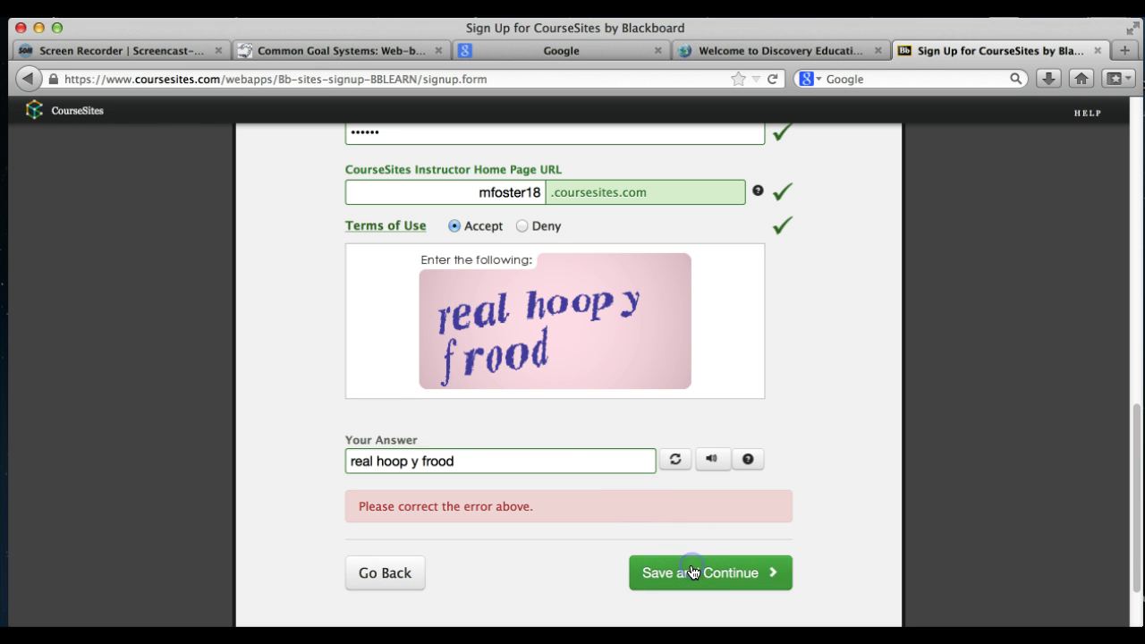
click(467, 459)
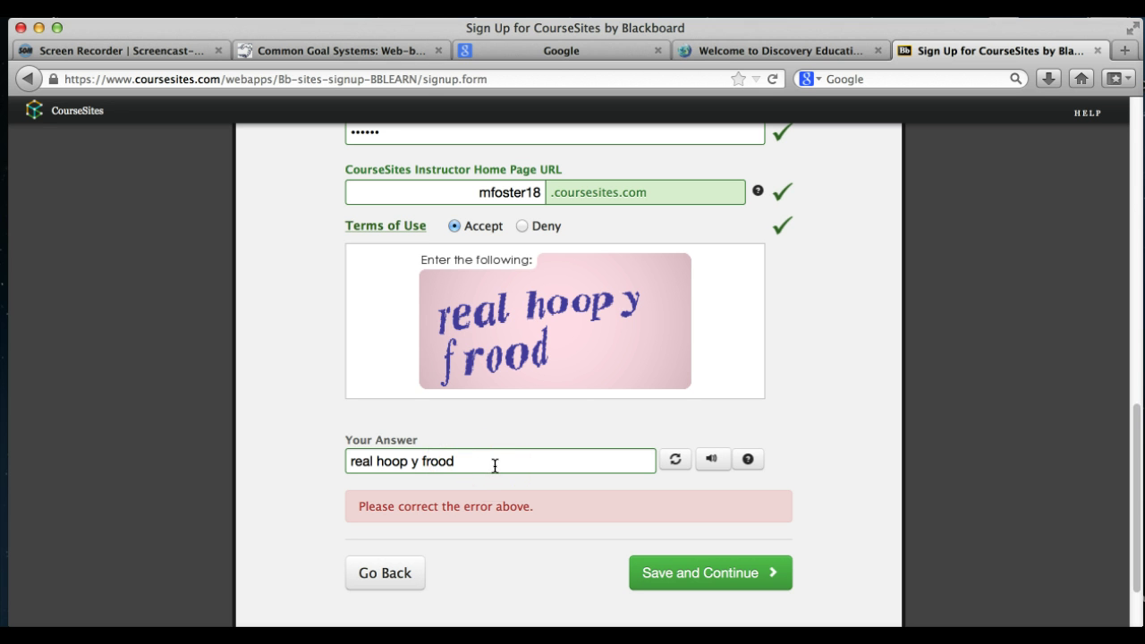
click(424, 462)
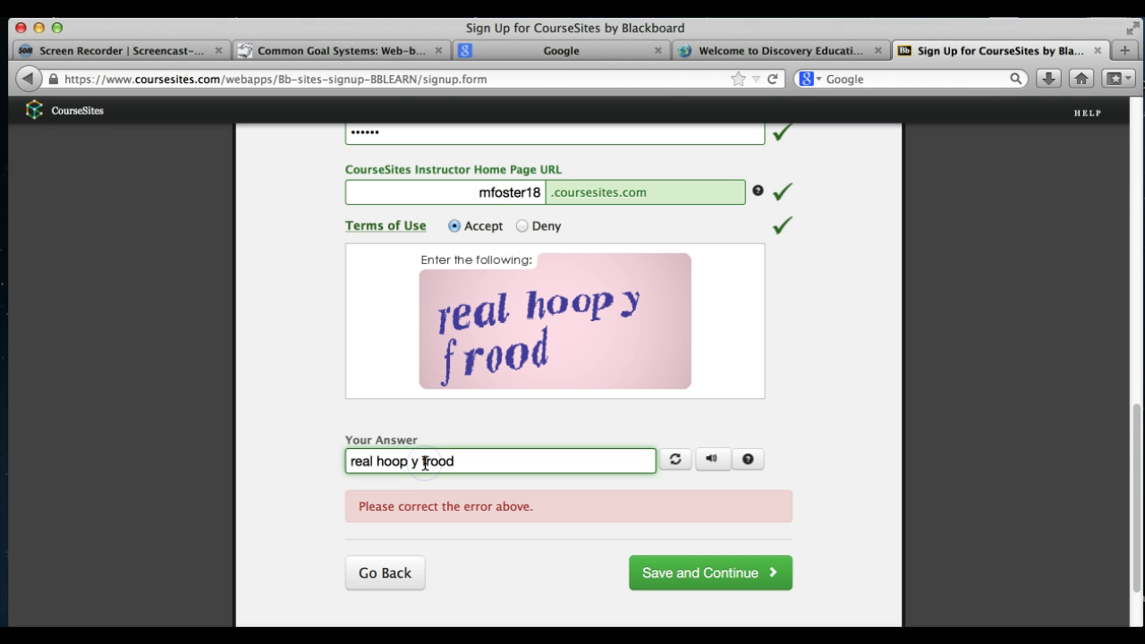
click(659, 571)
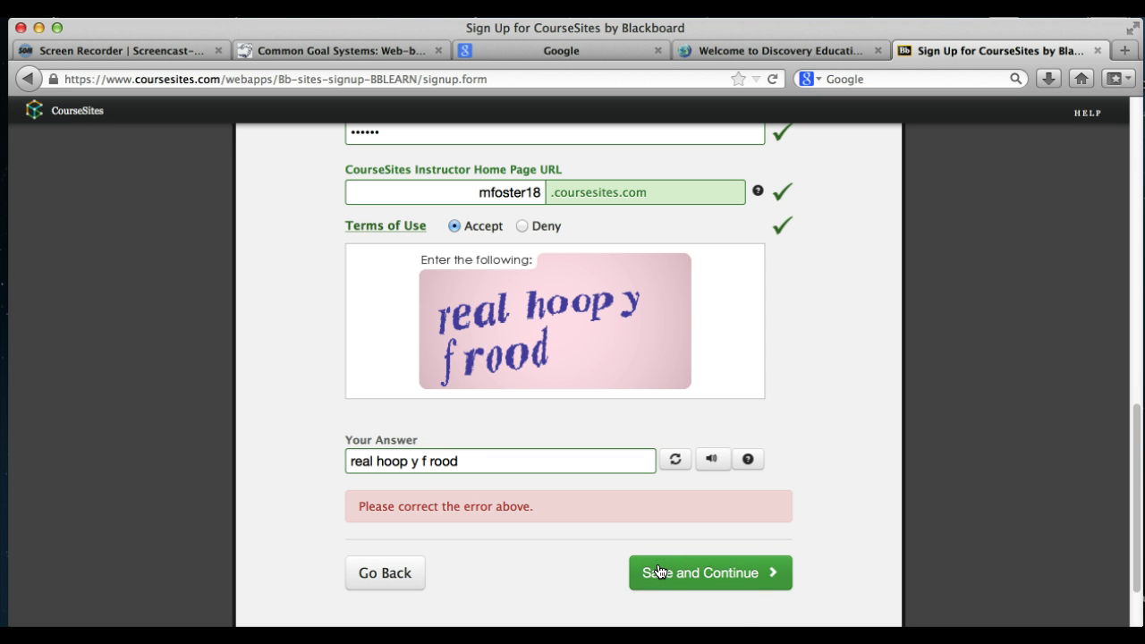
click(698, 572)
Erase and retype the captcha answer, submit again, then go back to the CourseSites home page.
click(480, 464)
key(BackSpace)
key(BackSpace)
key(BackSpace)
key(BackSpace)
key(BackSpace)
key(BackSpace)
key(BackSpace)
key(BackSpace)
key(BackSpace)
key(BackSpace)
key(BackSpace)
key(BackSpace)
key(BackSpace)
key(BackSpace)
key(BackSpace)
key(BackSpace)
key(BackSpace)
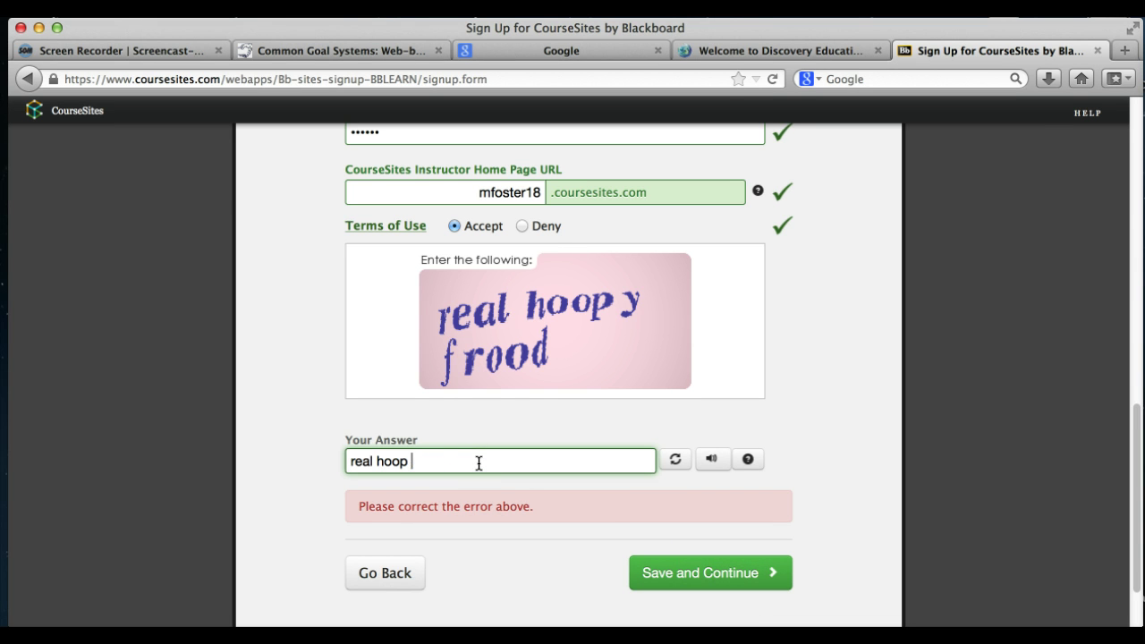
key(BackSpace)
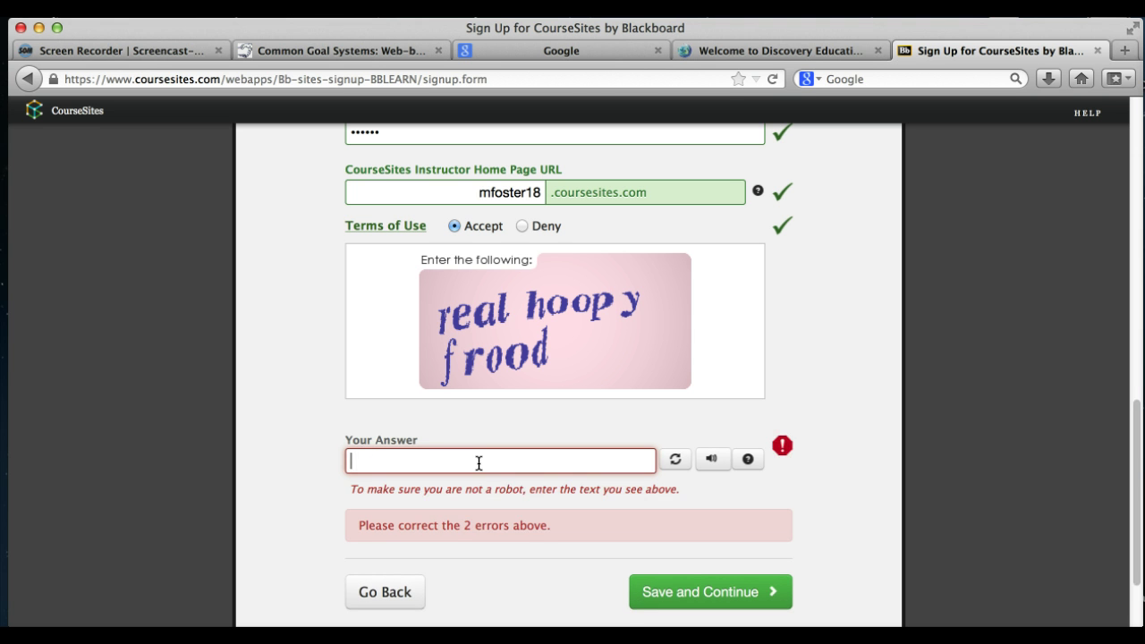
text(real)
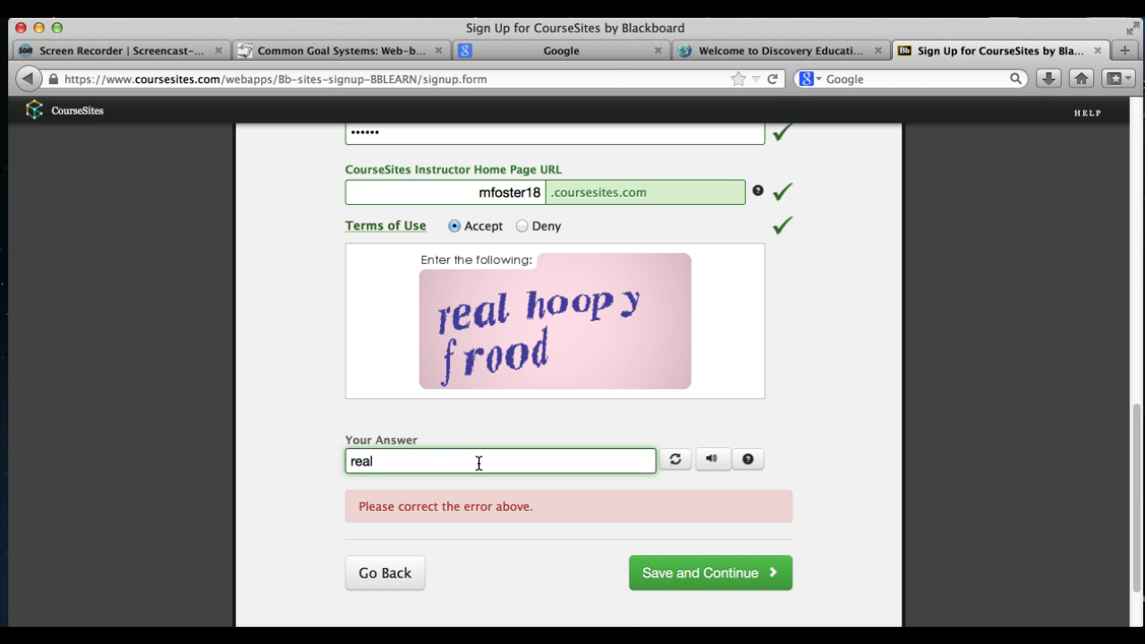
text( hoopy frood)
click(659, 573)
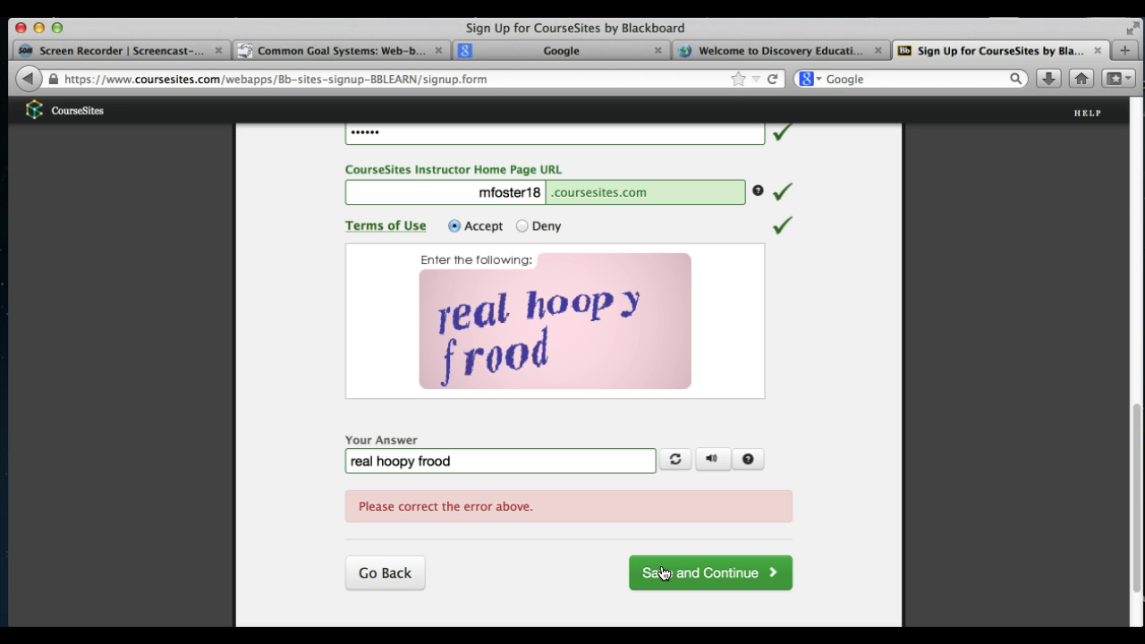
click(360, 571)
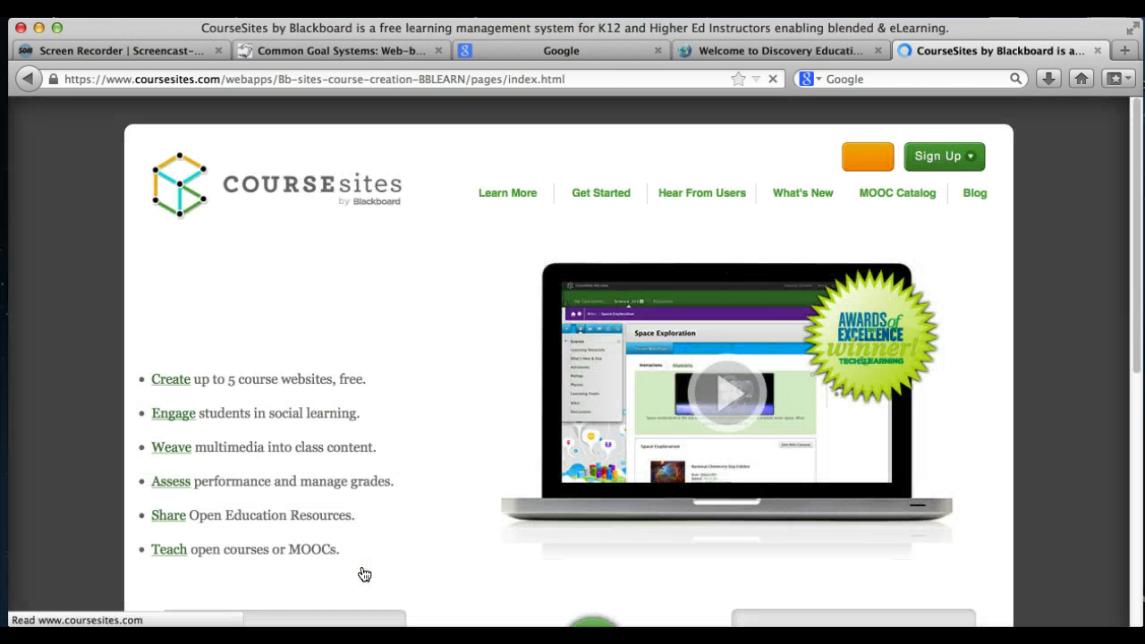
Log in with the autocompleted saved username and password, which gets rejected.
mouse_move(922, 160)
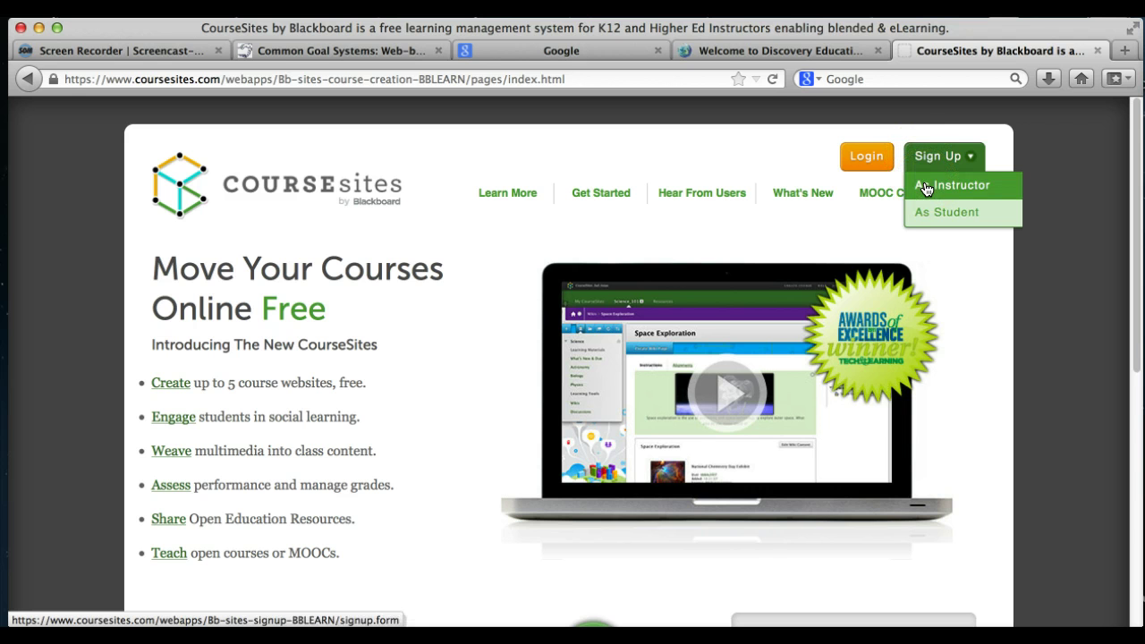
click(868, 160)
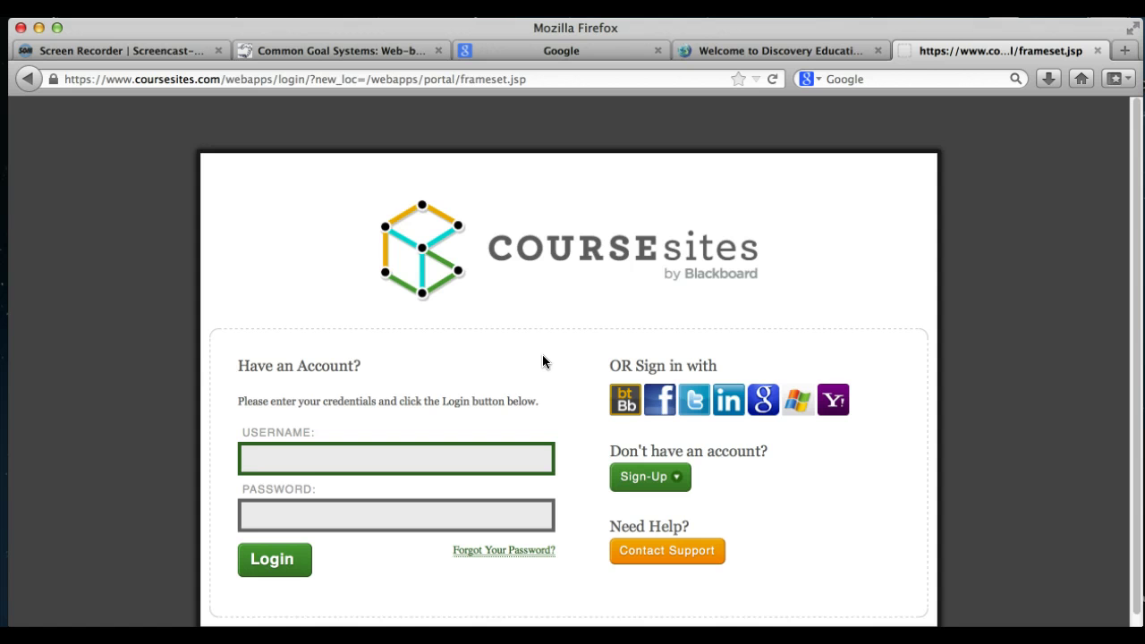
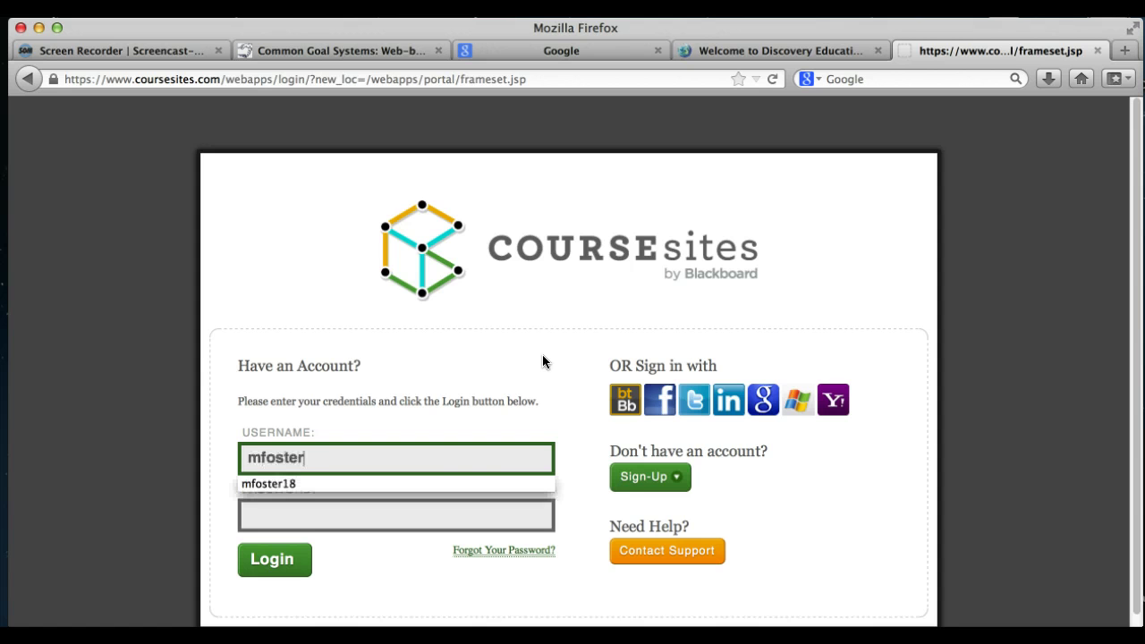
click(467, 481)
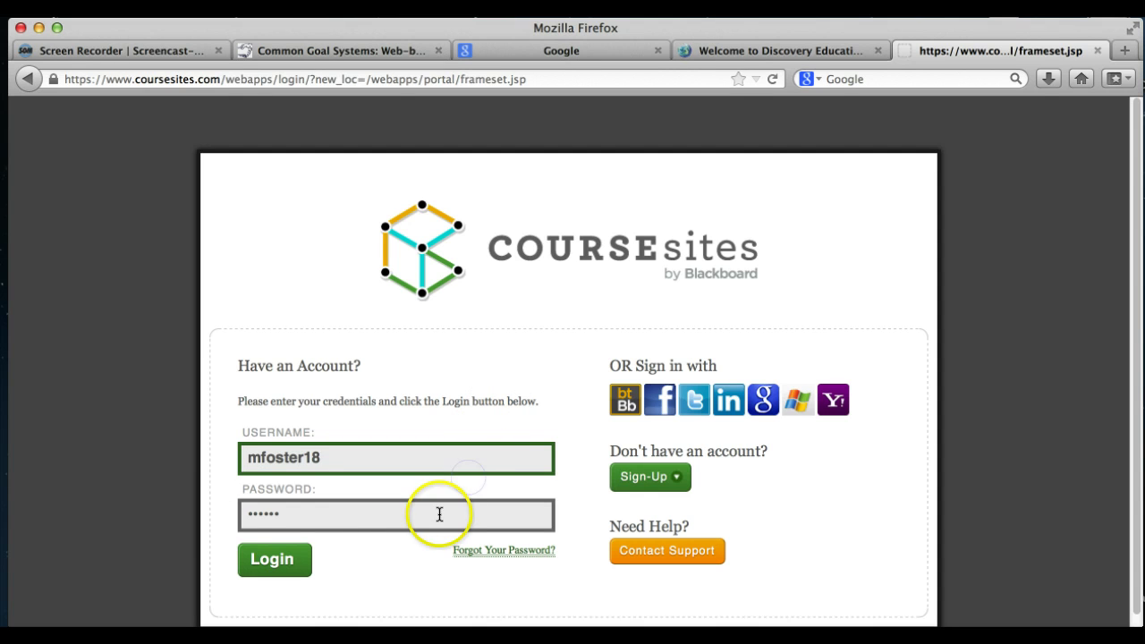
click(277, 559)
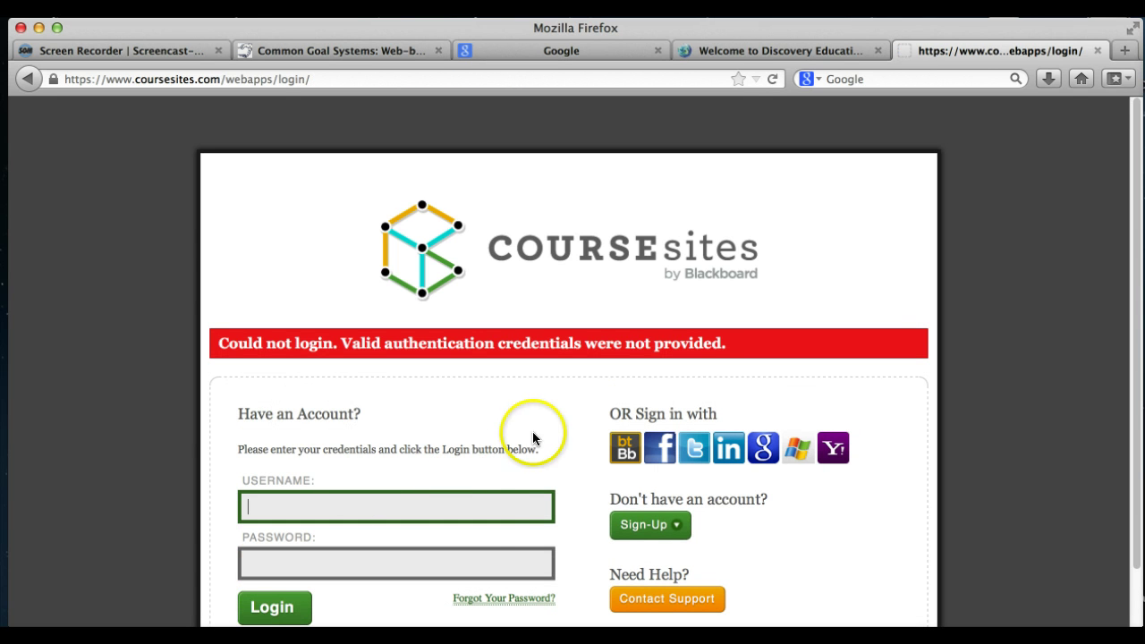
Start instructor sign-up again, filling first name, last name and e-mail from suggestions.
mouse_move(632, 522)
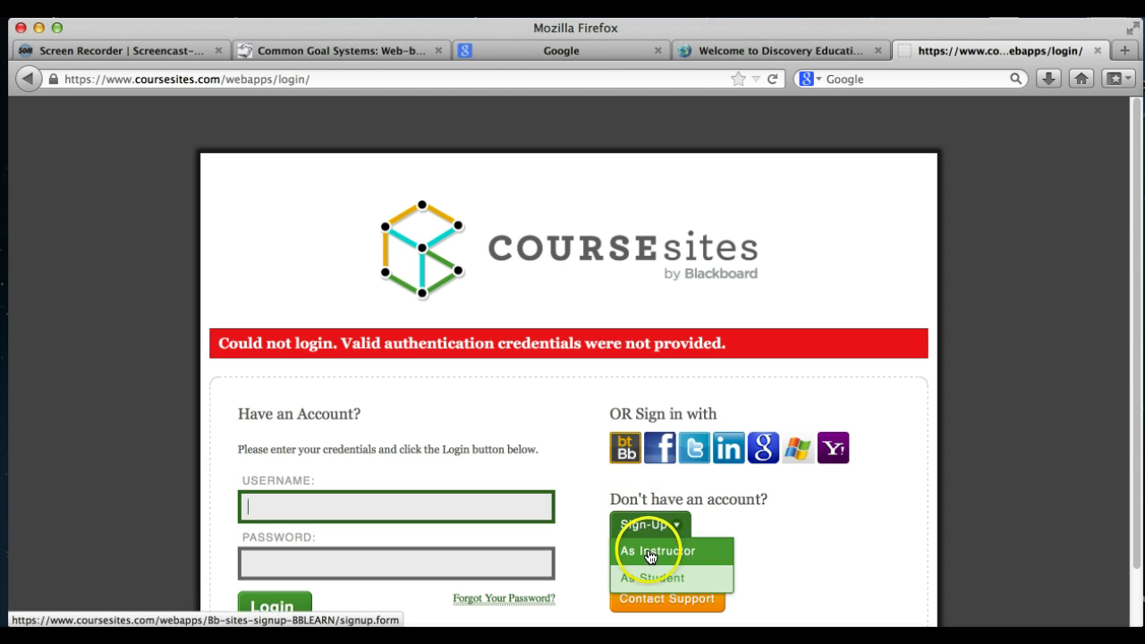
click(650, 552)
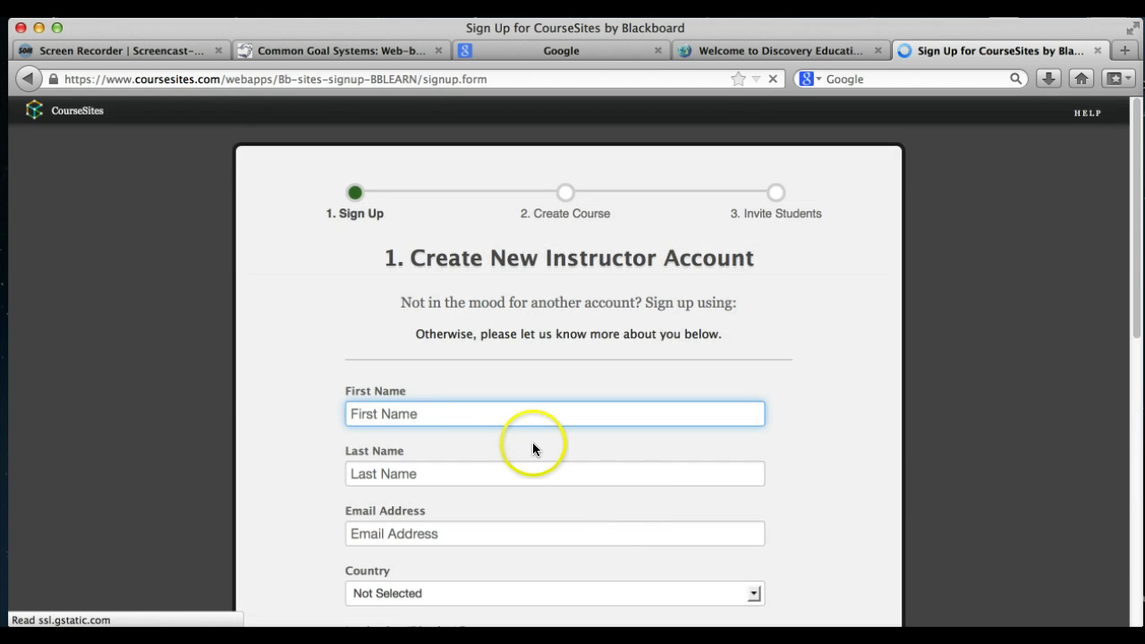
click(474, 417)
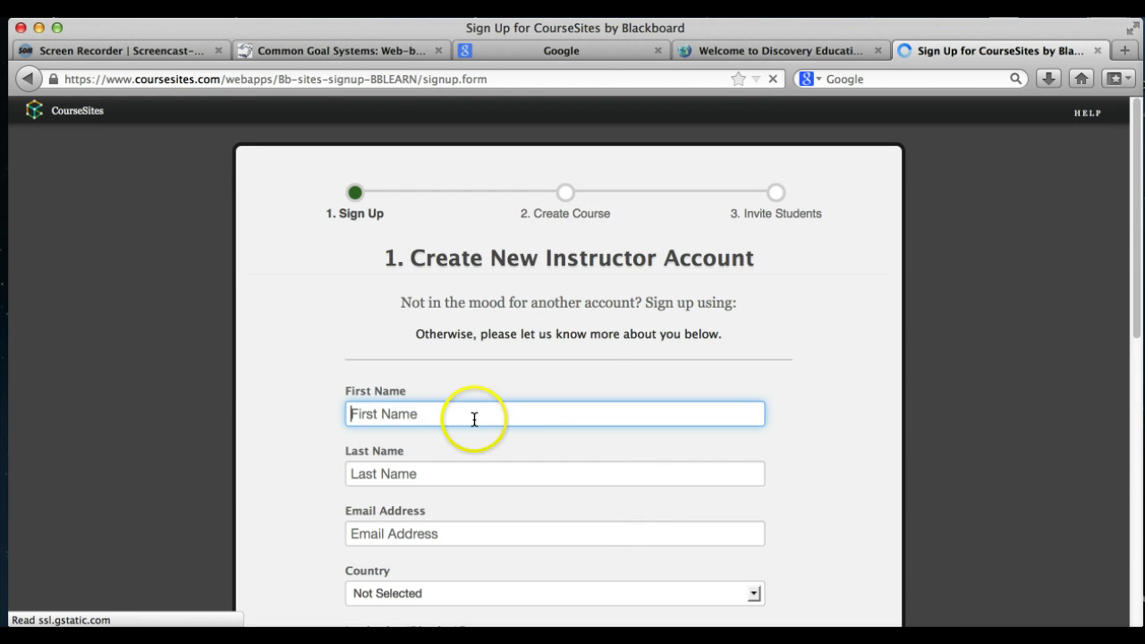
text(m)
click(401, 435)
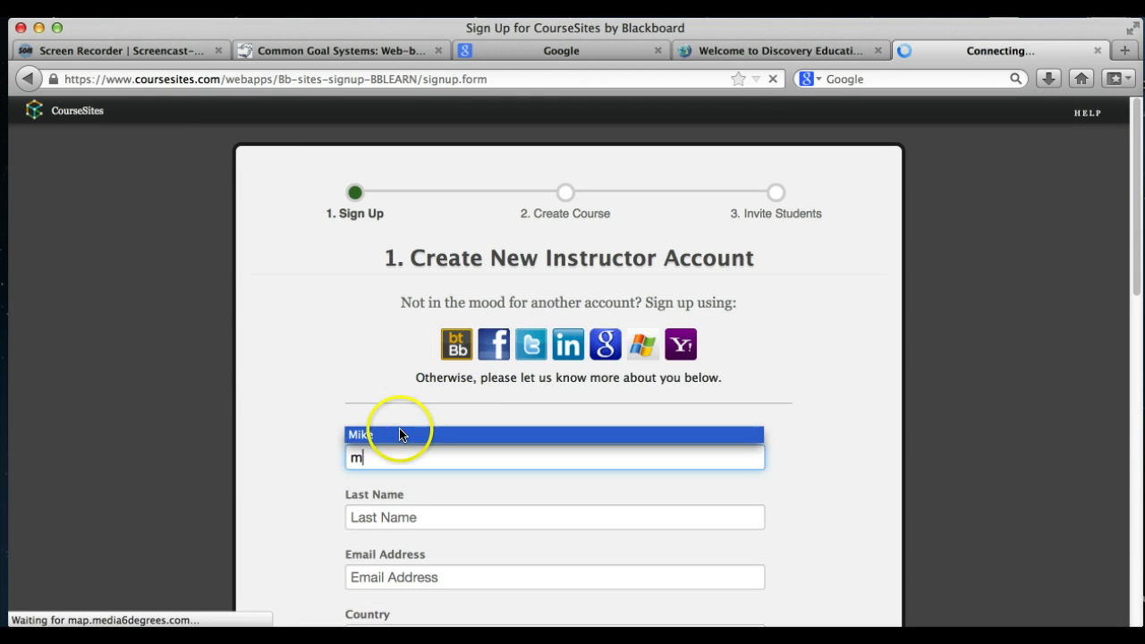
click(419, 526)
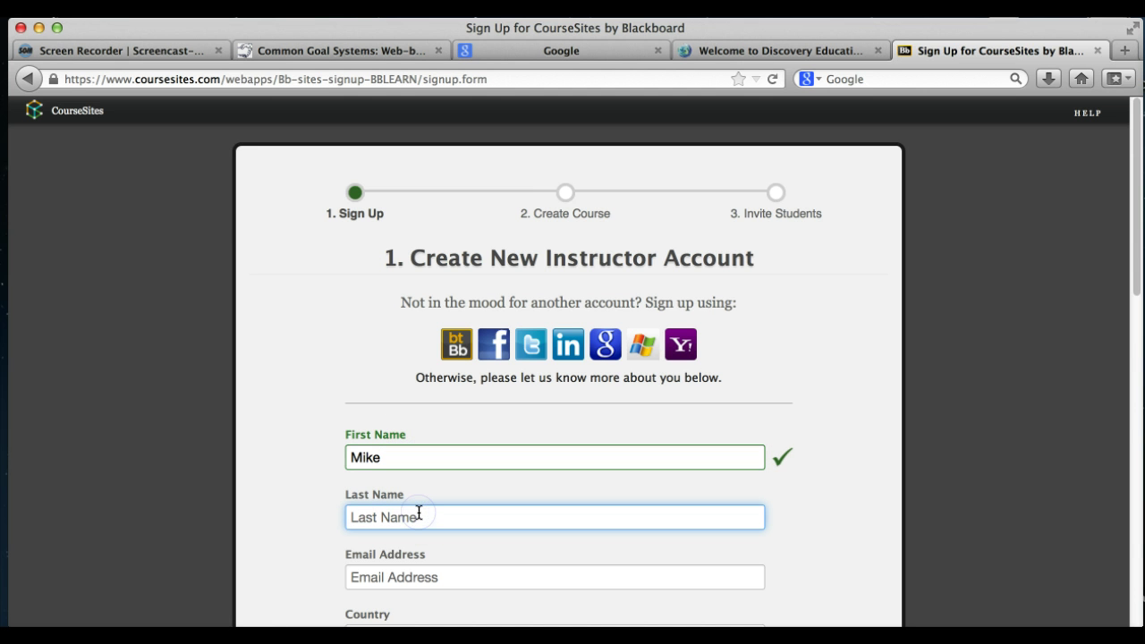
text(F)
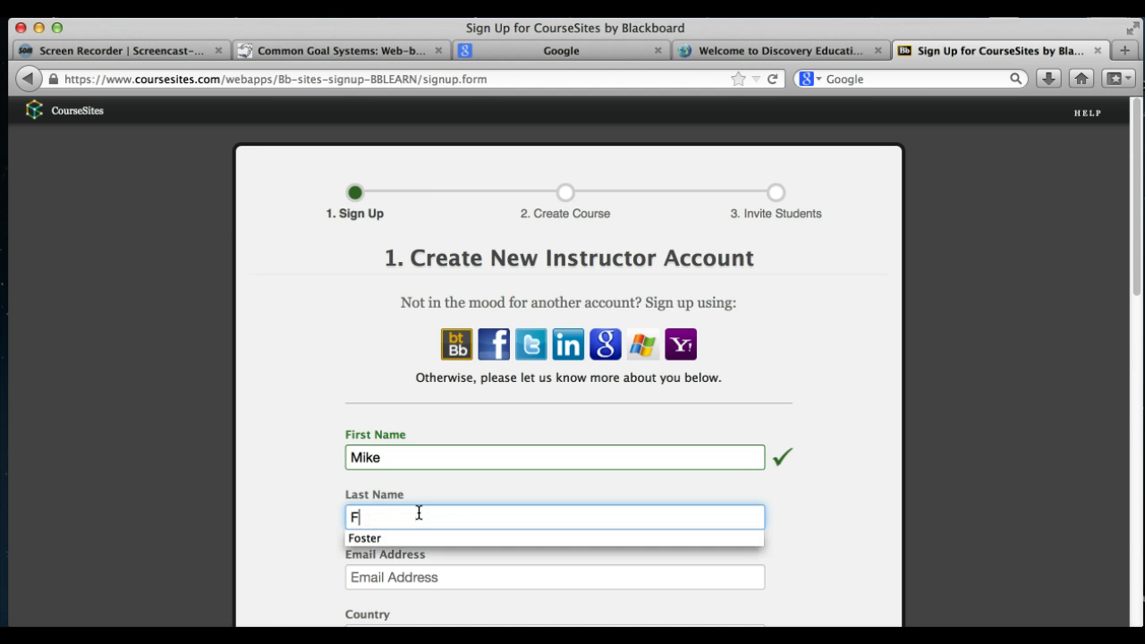
click(415, 521)
text(o)
click(384, 539)
click(384, 576)
text(m)
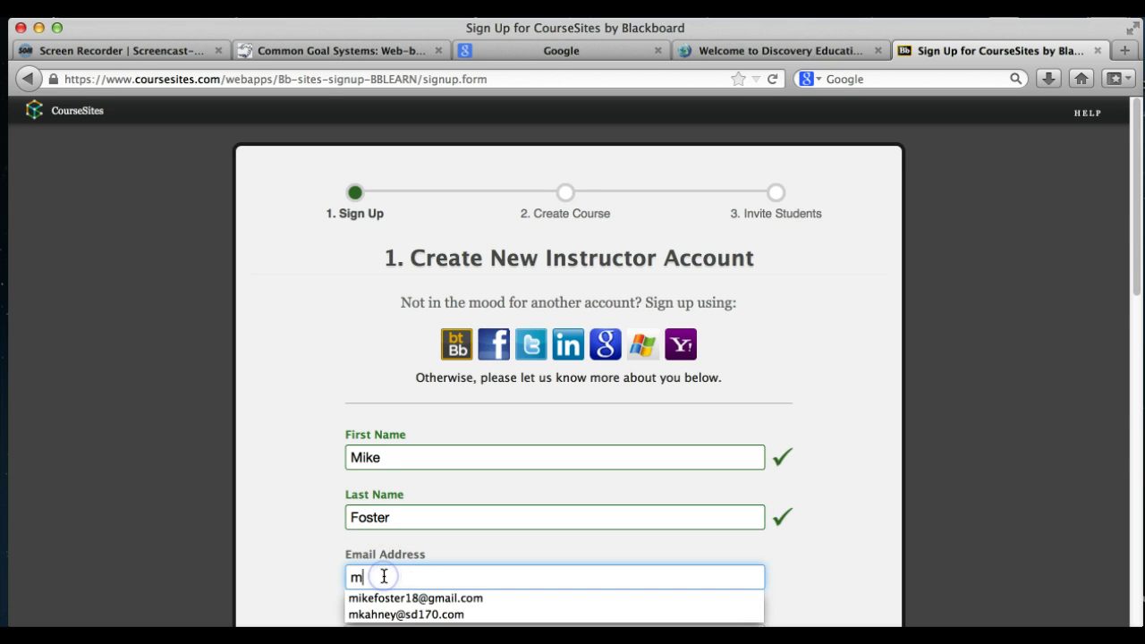
click(388, 597)
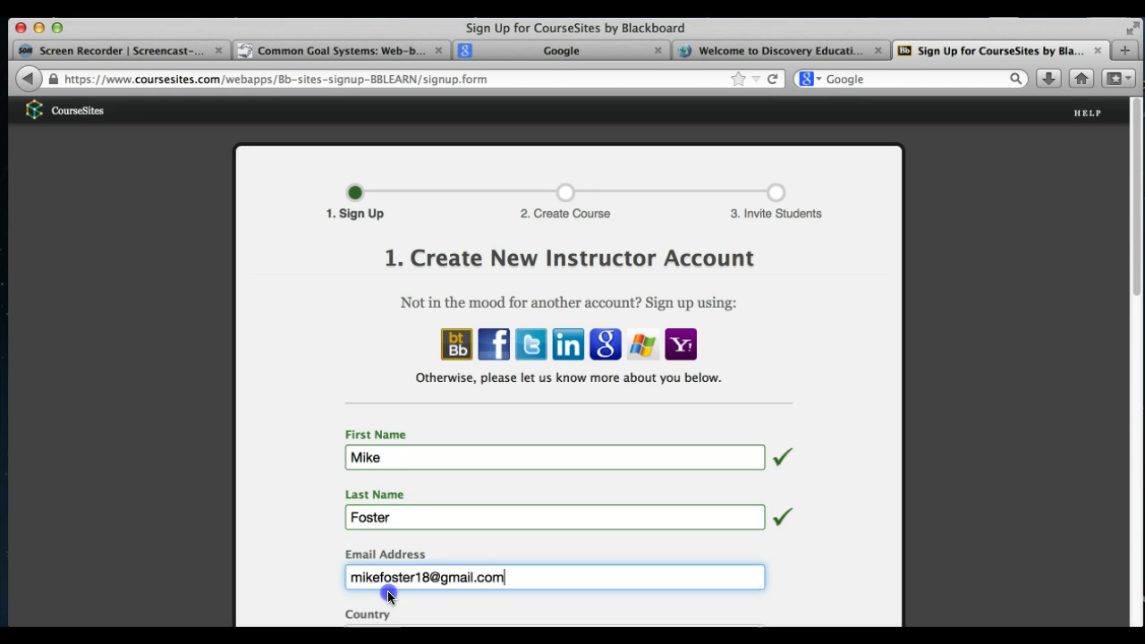
Set the country to United States and the institution to Midwest Teachers Institute.
scroll(1133, 333, down, 1)
scroll(1133, 333, down, 5)
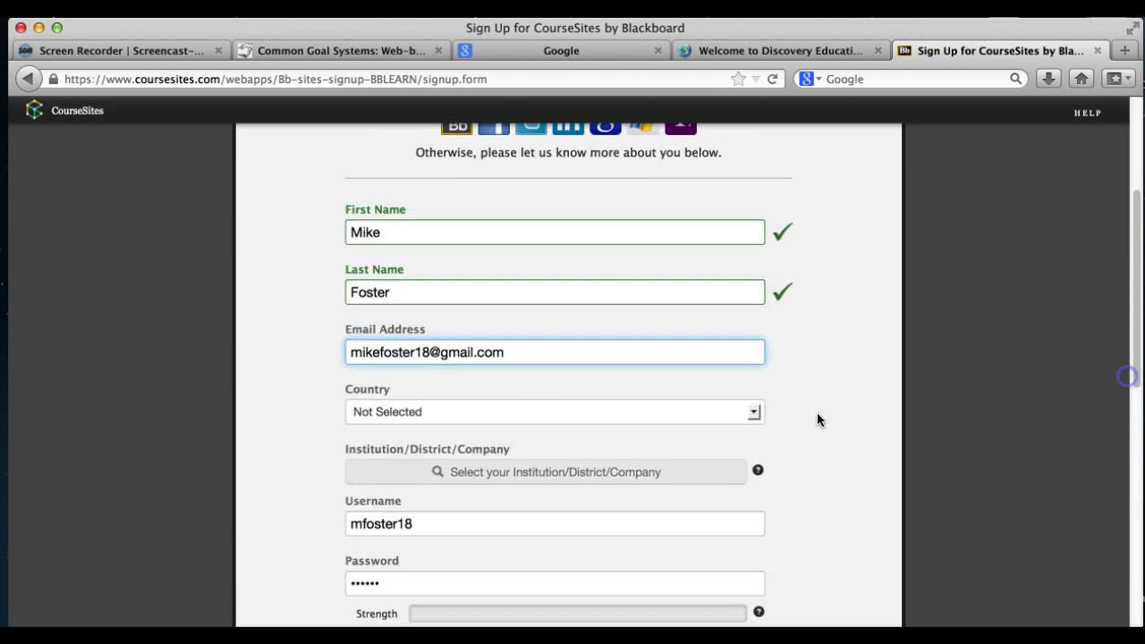
click(541, 410)
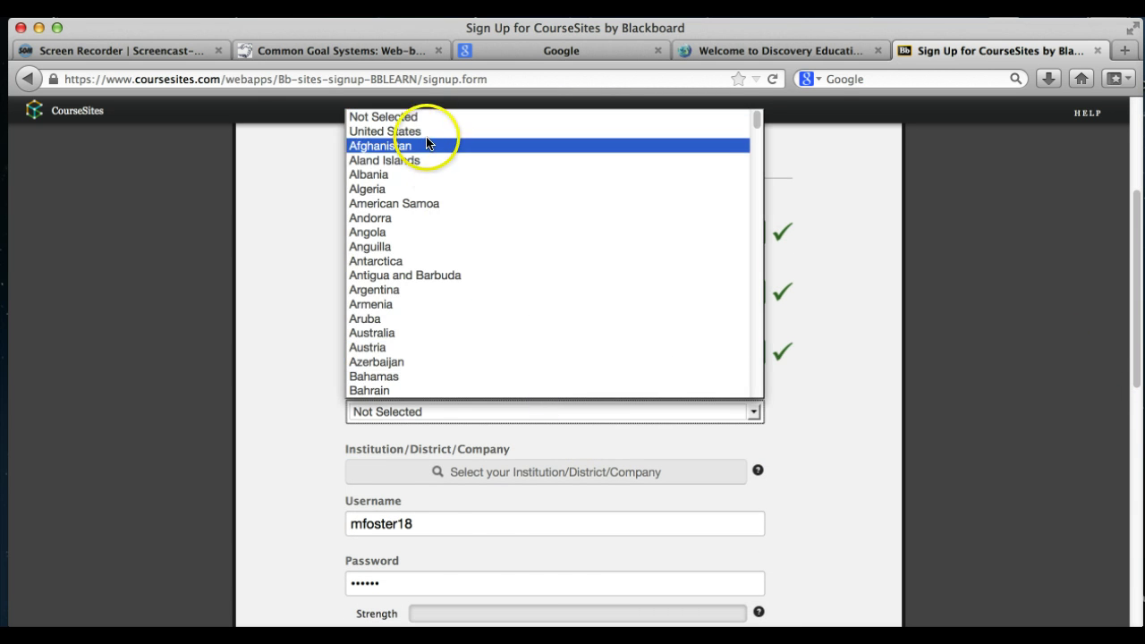
click(420, 131)
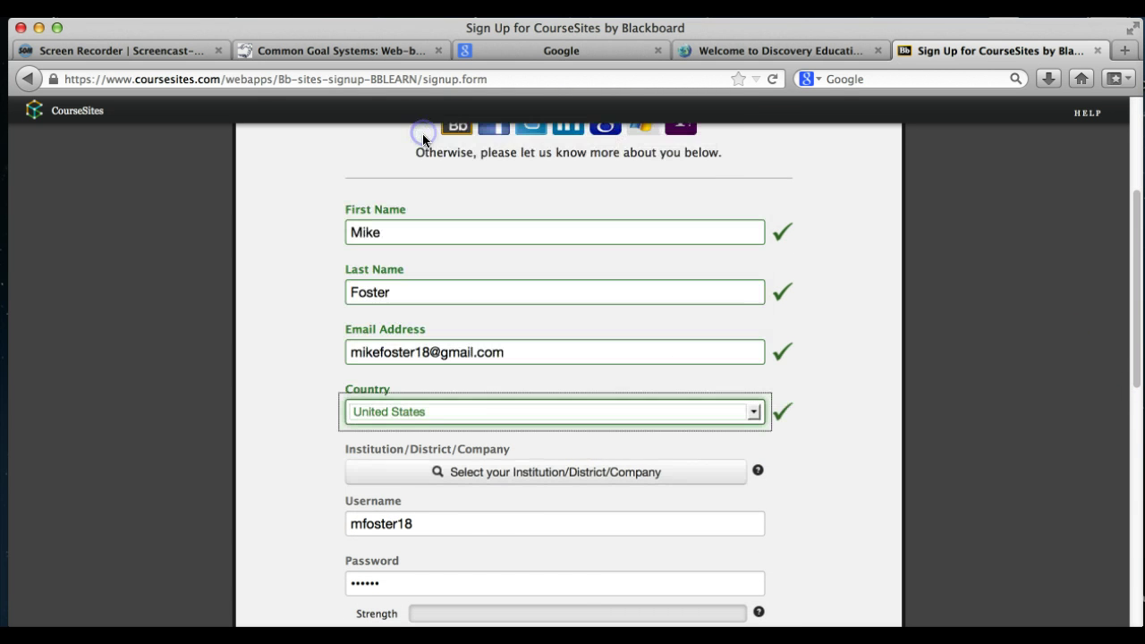
click(737, 472)
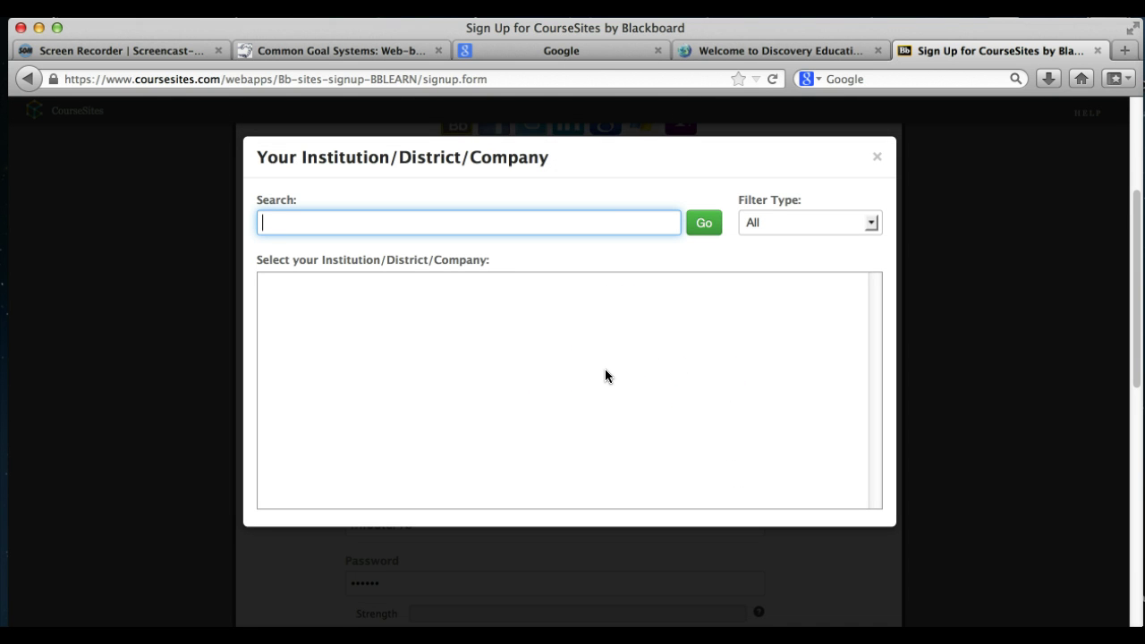
text(Midwest )
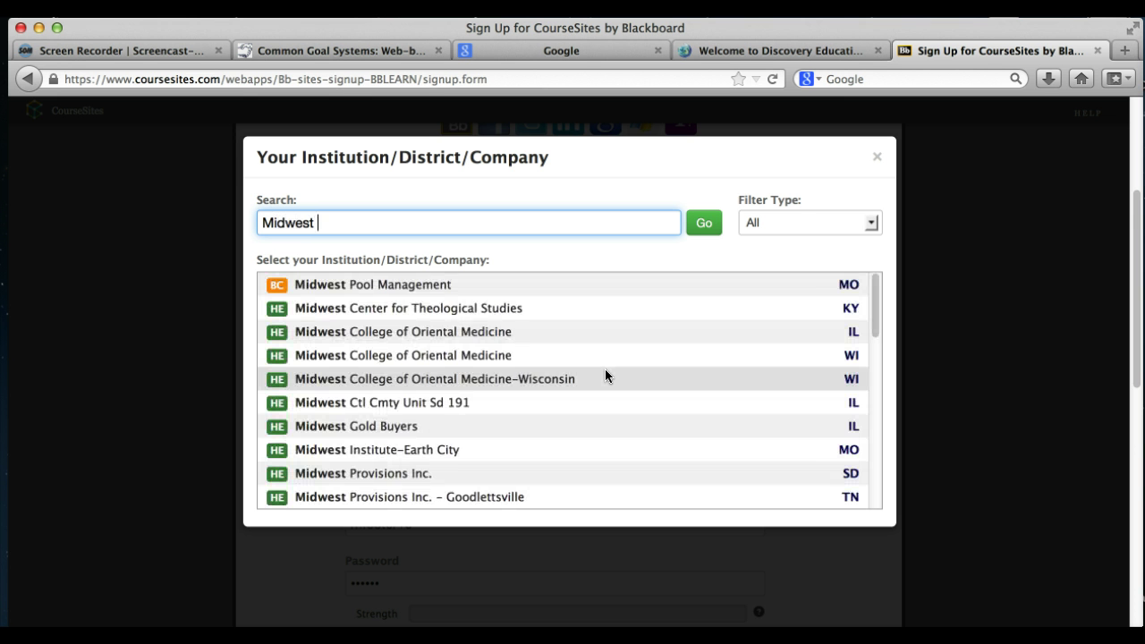
text(Teachers)
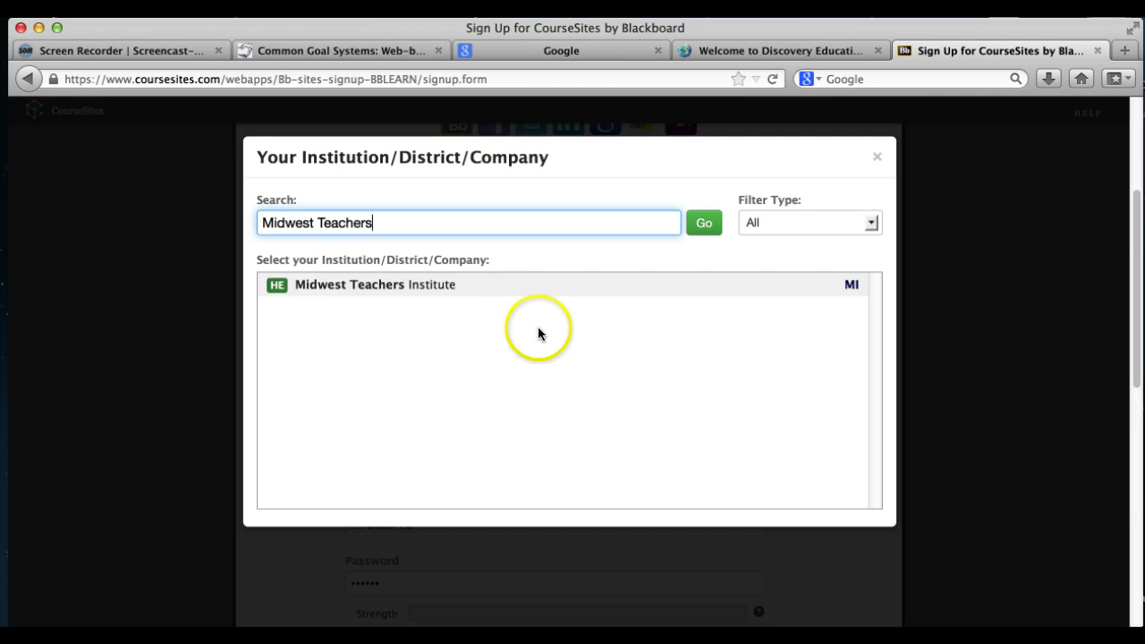
click(439, 292)
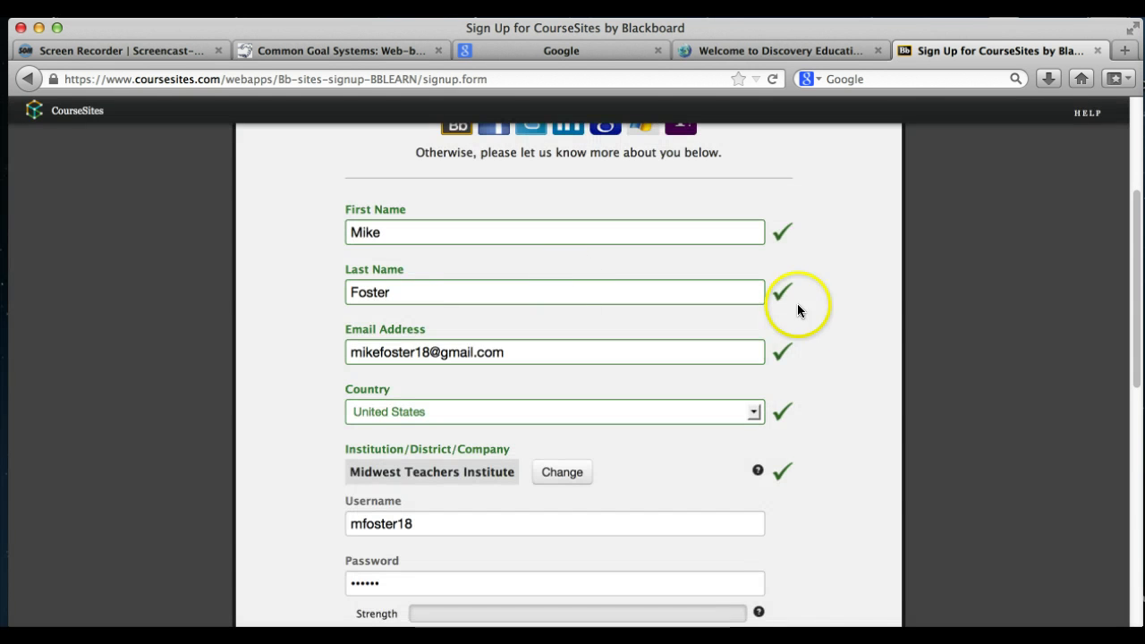
drag(1138, 268, 1139, 367)
Confirm the password, use the username as the home page URL, and start typing the captcha answer.
click(451, 430)
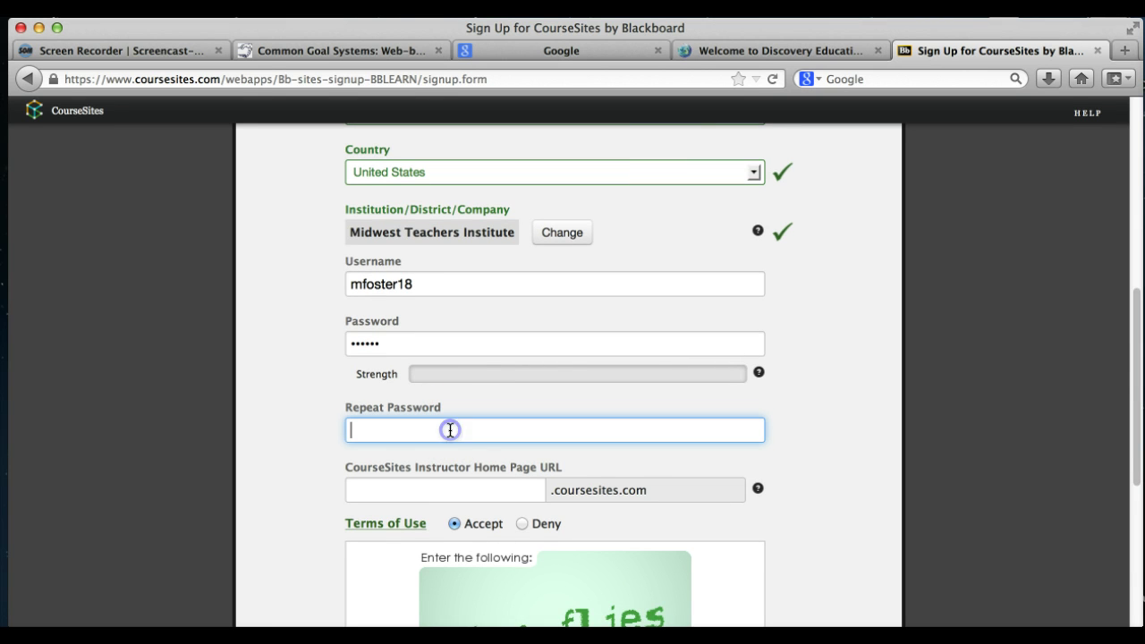
text(••)
click(449, 489)
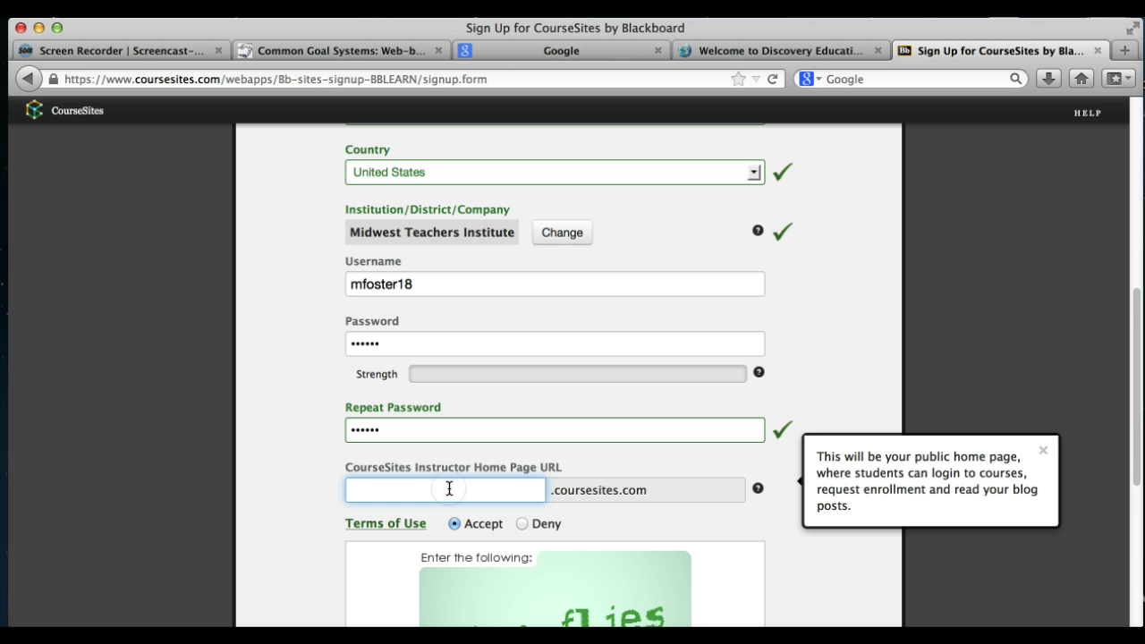
text(m)
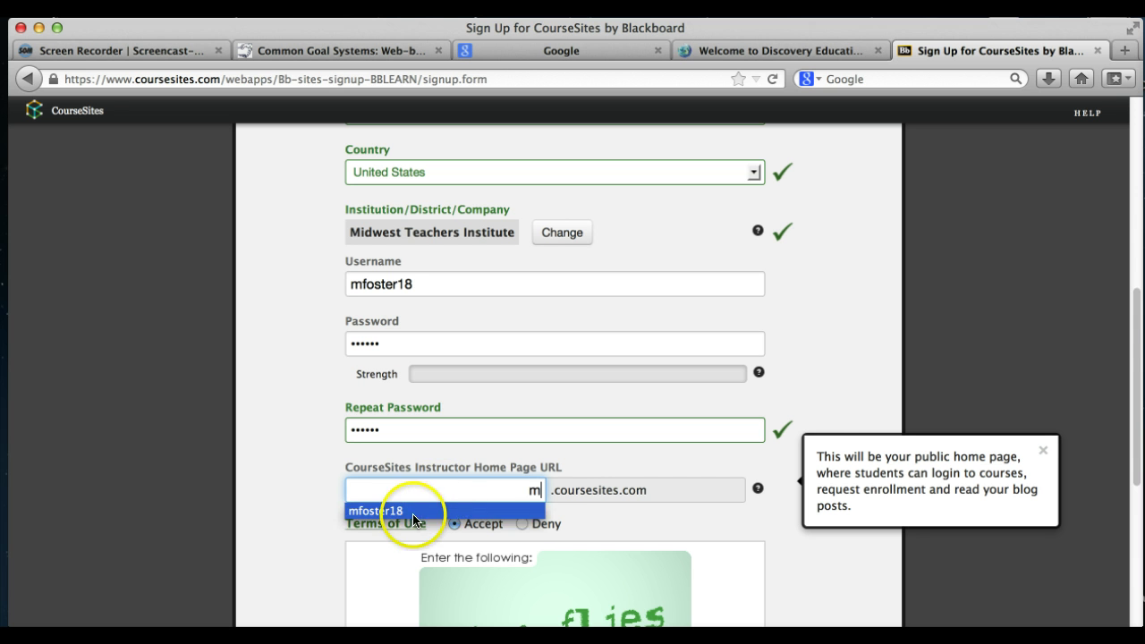
click(409, 511)
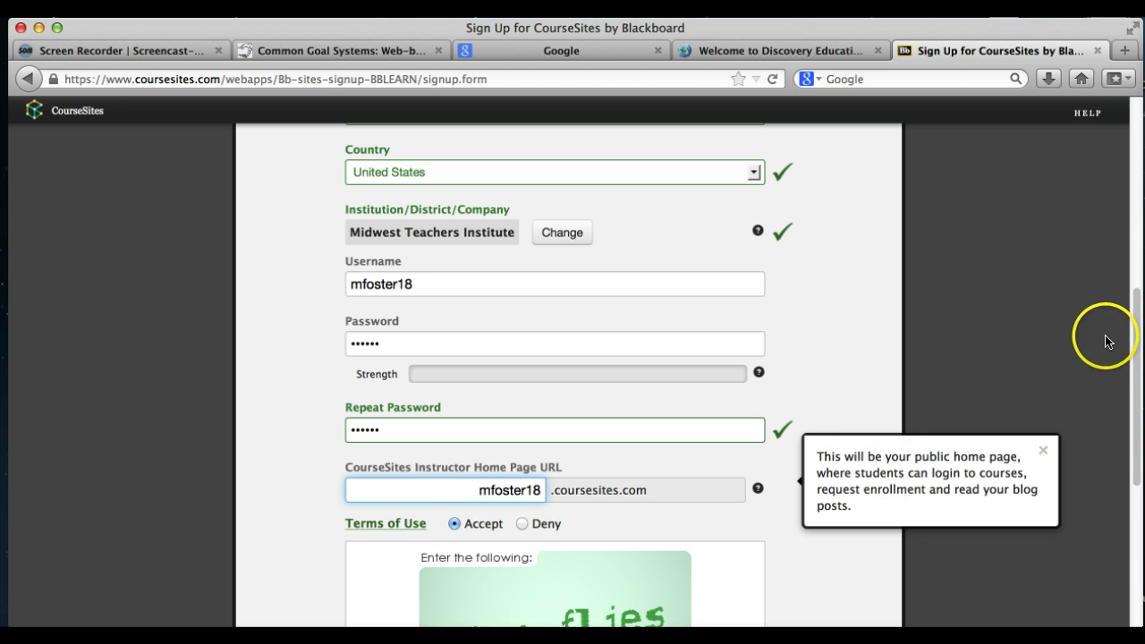
drag(1133, 327, 1132, 415)
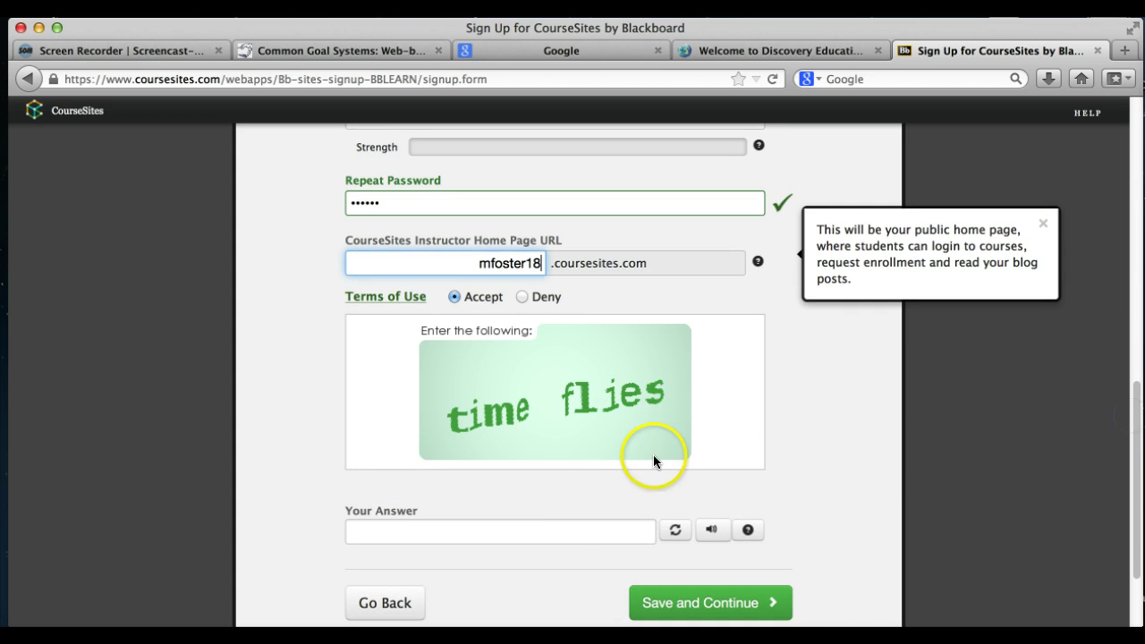
click(570, 523)
text(ti)
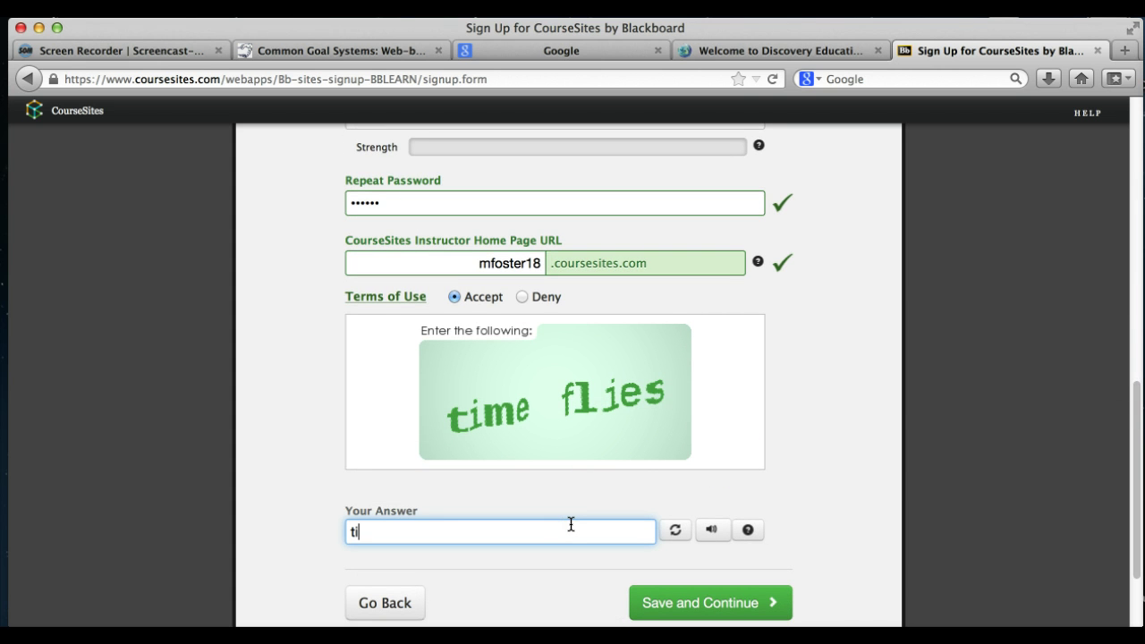
text(me f1ies)
Save the account, then choose Create Course and Create New Course.
click(736, 601)
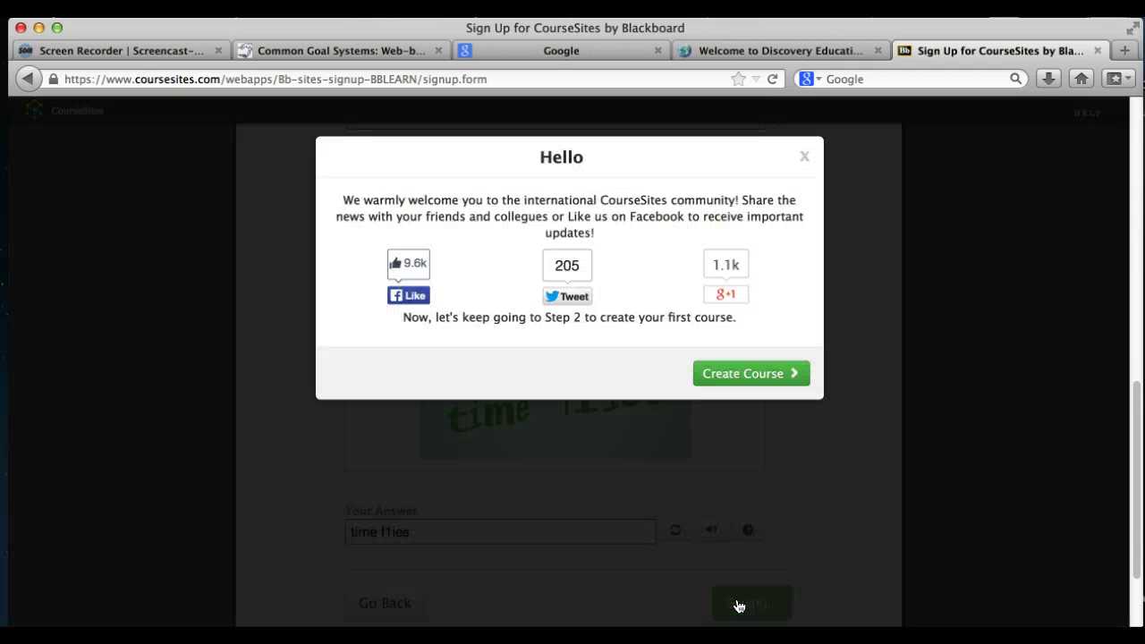
click(726, 379)
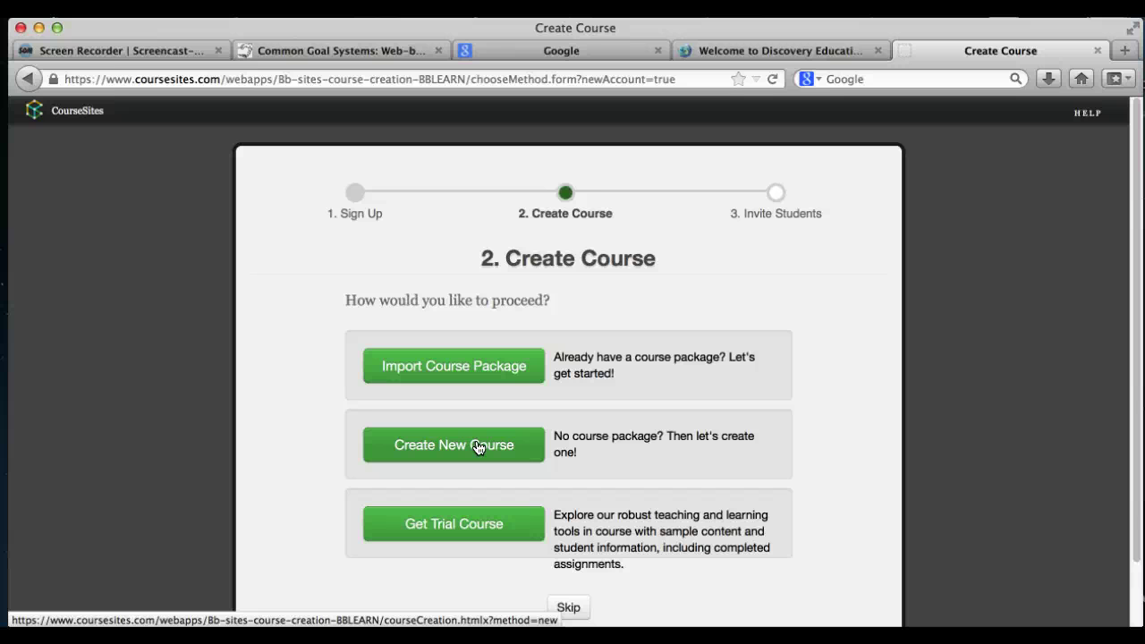
click(478, 447)
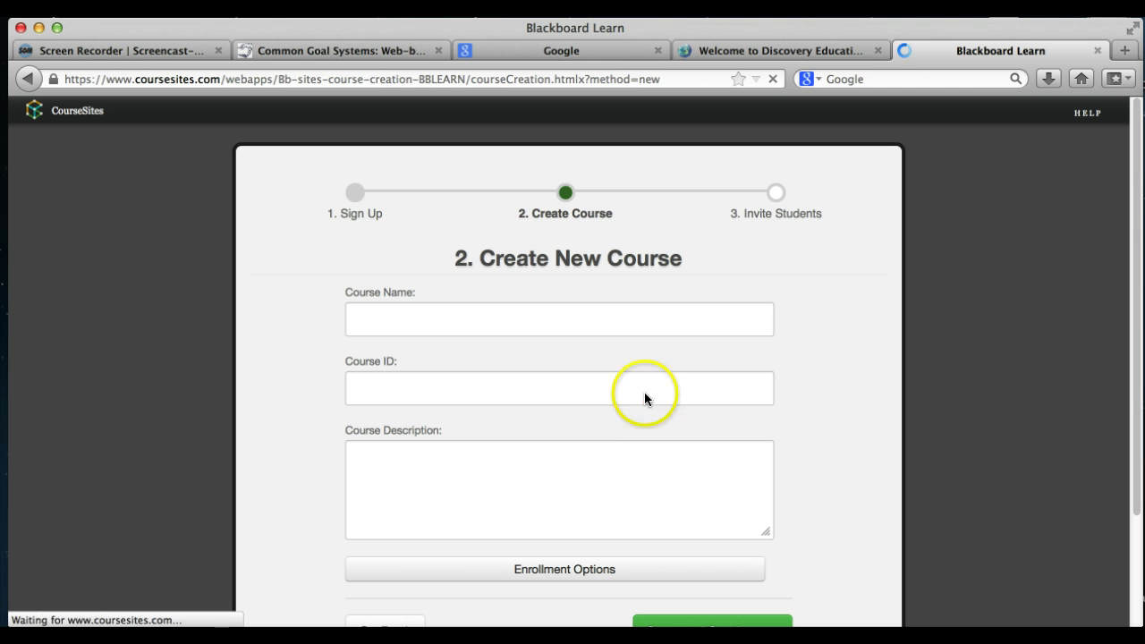
Name the course 'MTI 589 Improving Student Achievement: Through School Wide Leadership'.
click(497, 313)
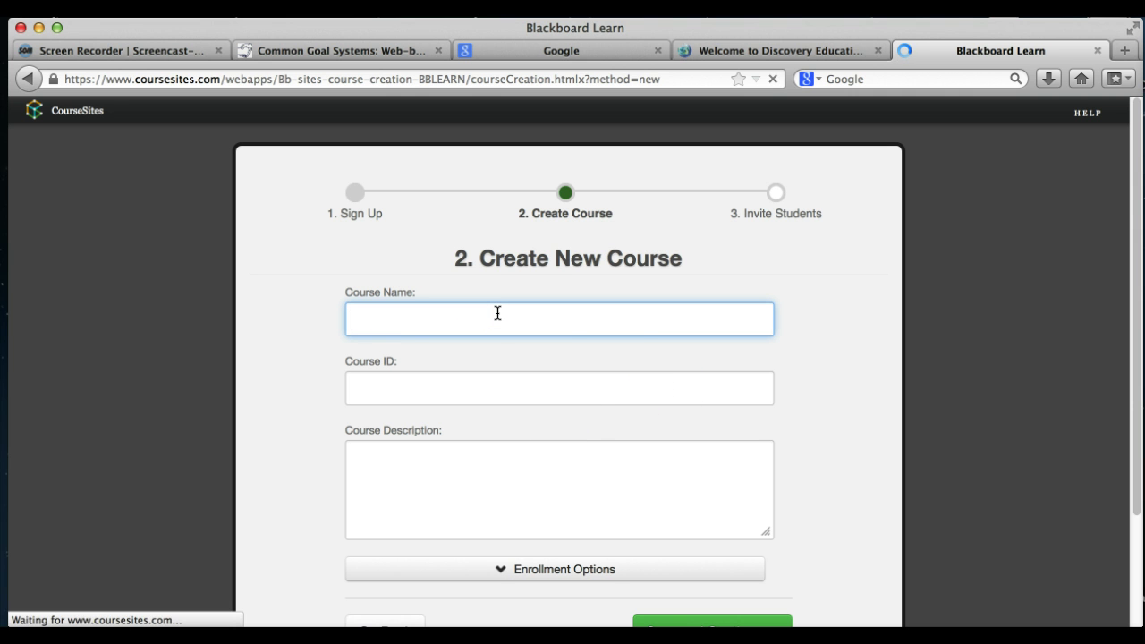
text(MTI)
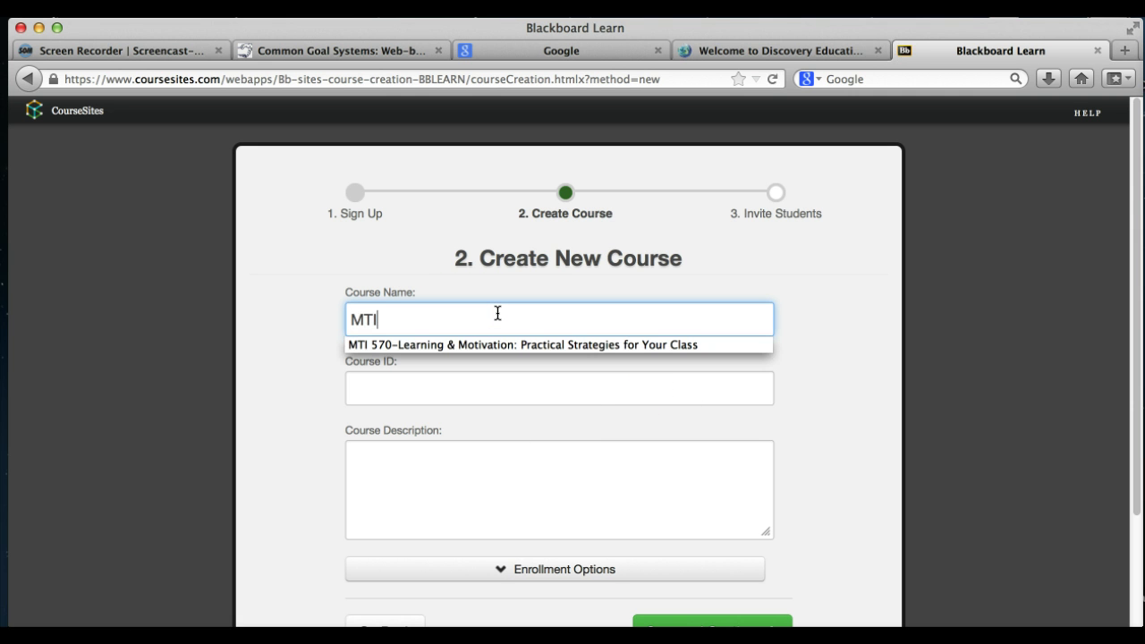
text( 589)
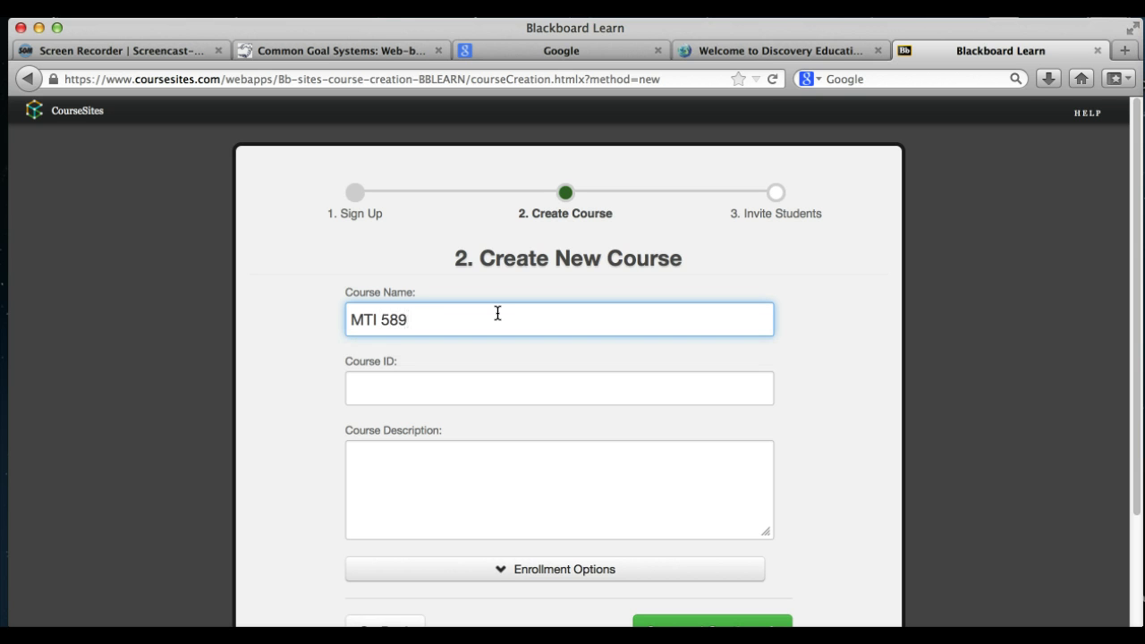
text( Improving Student )
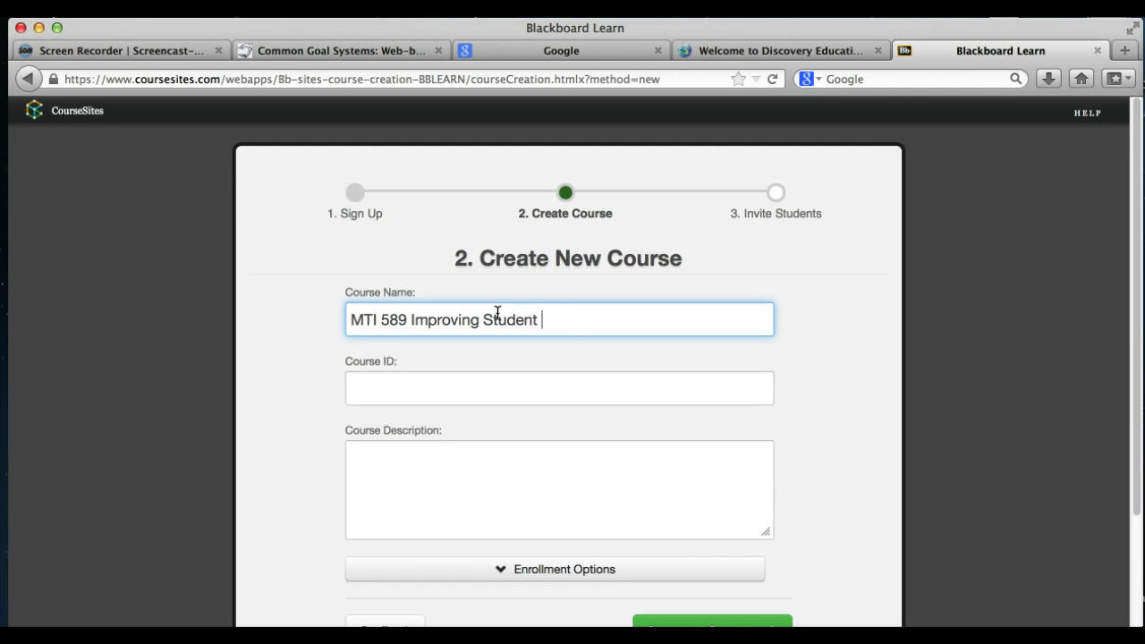
text(Achievement)
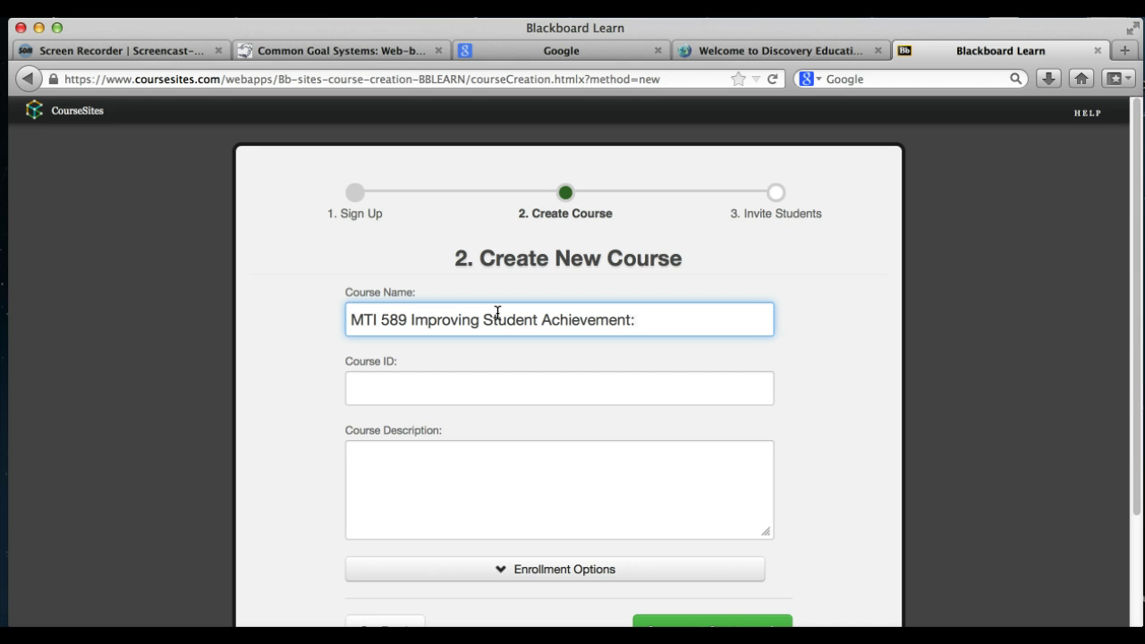
text(: Through School Wide )
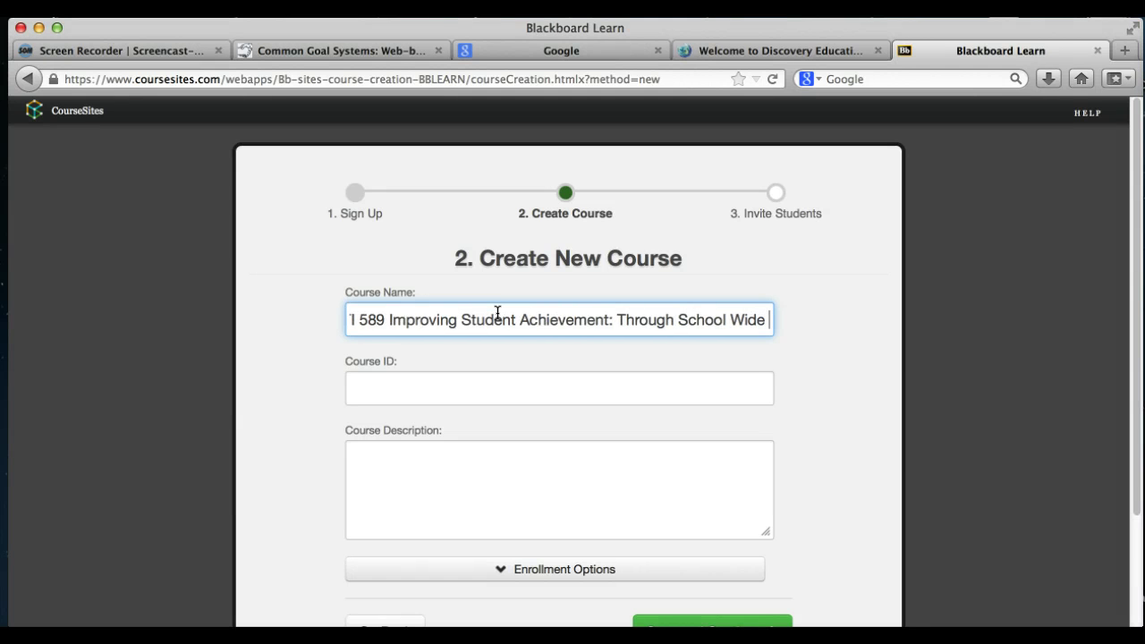
text(Leadership)
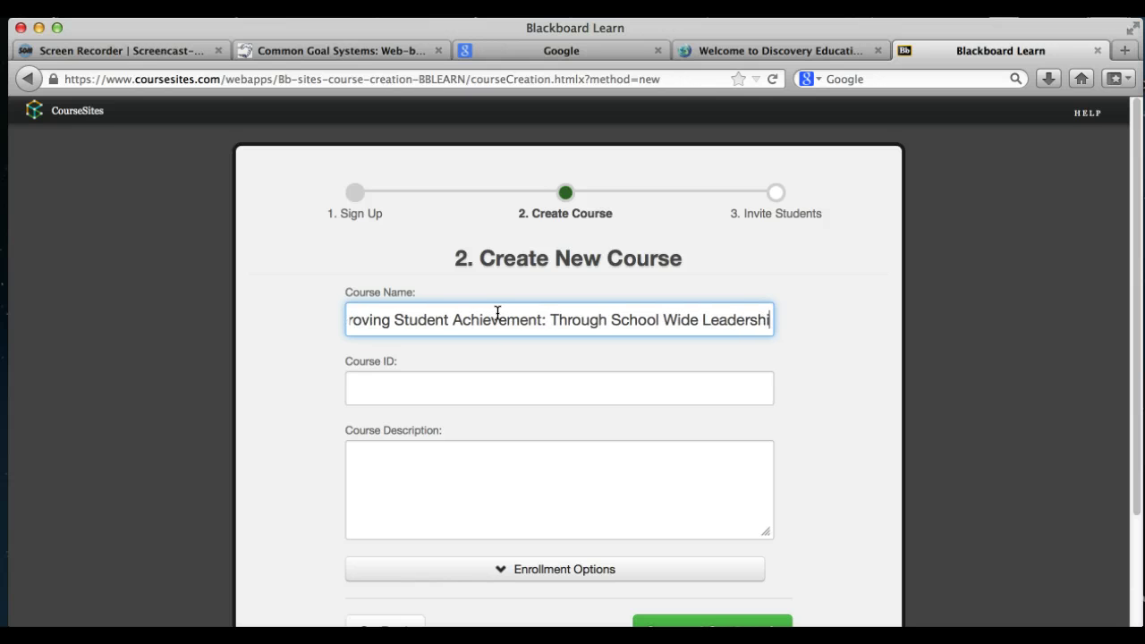
Set the course ID to MTI589 without a space, then move to the description box.
click(435, 389)
text(M)
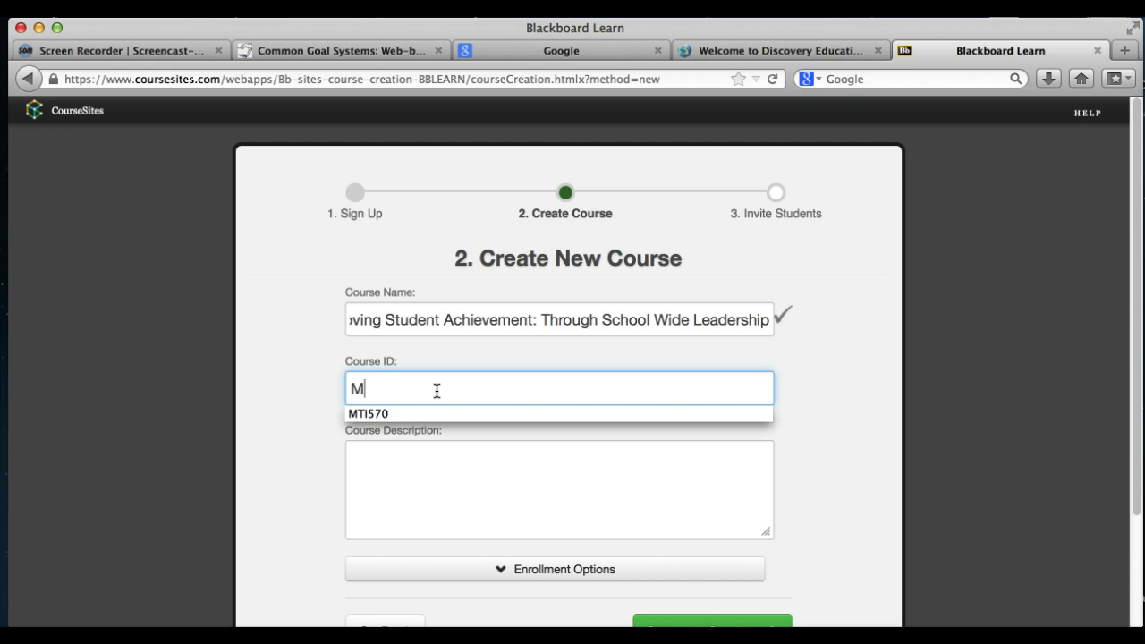
text(TI 589)
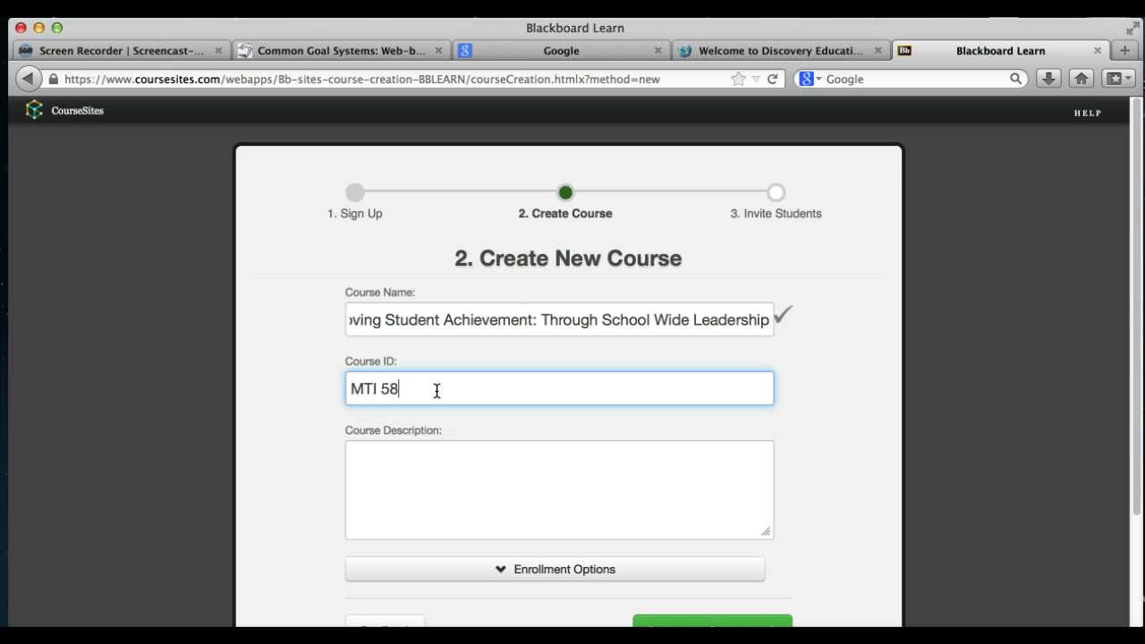
click(406, 456)
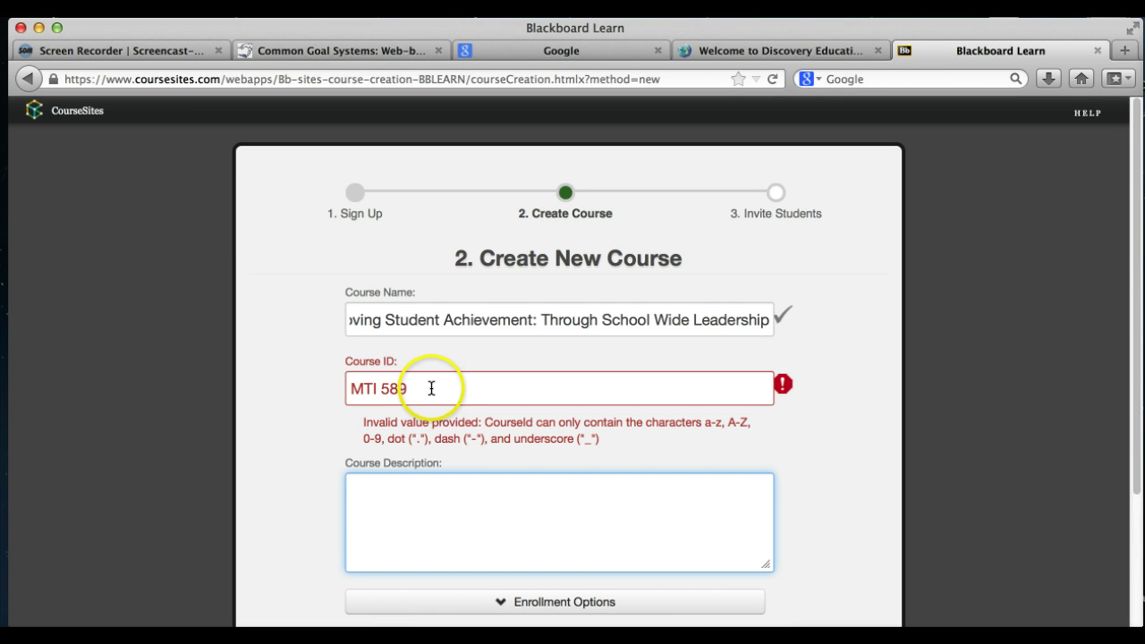
click(382, 386)
key(BackSpace)
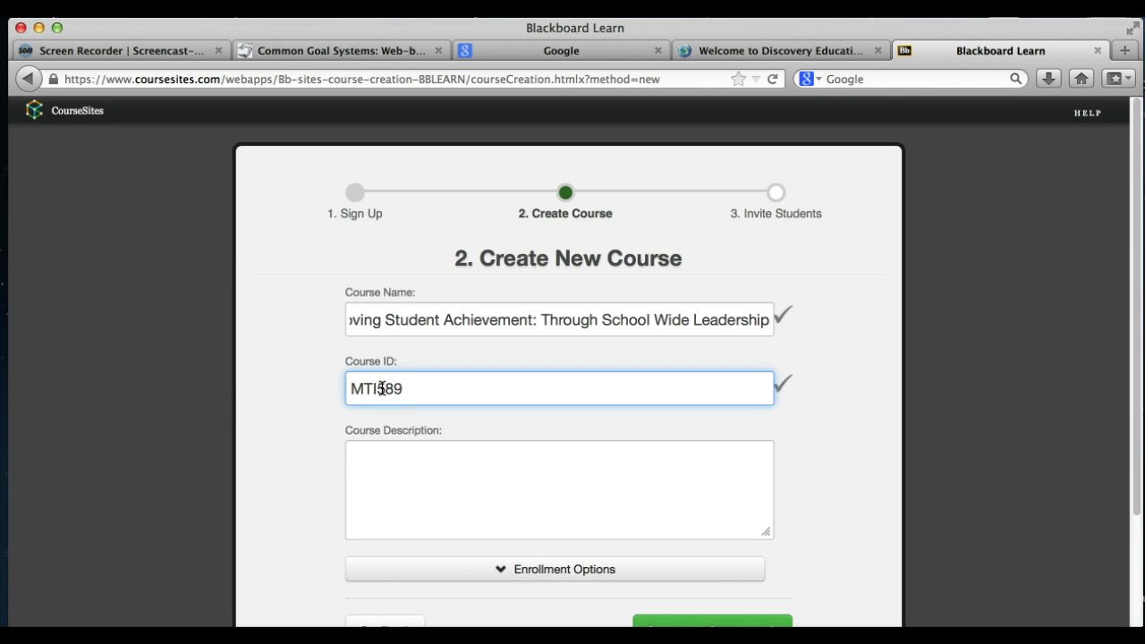
click(387, 449)
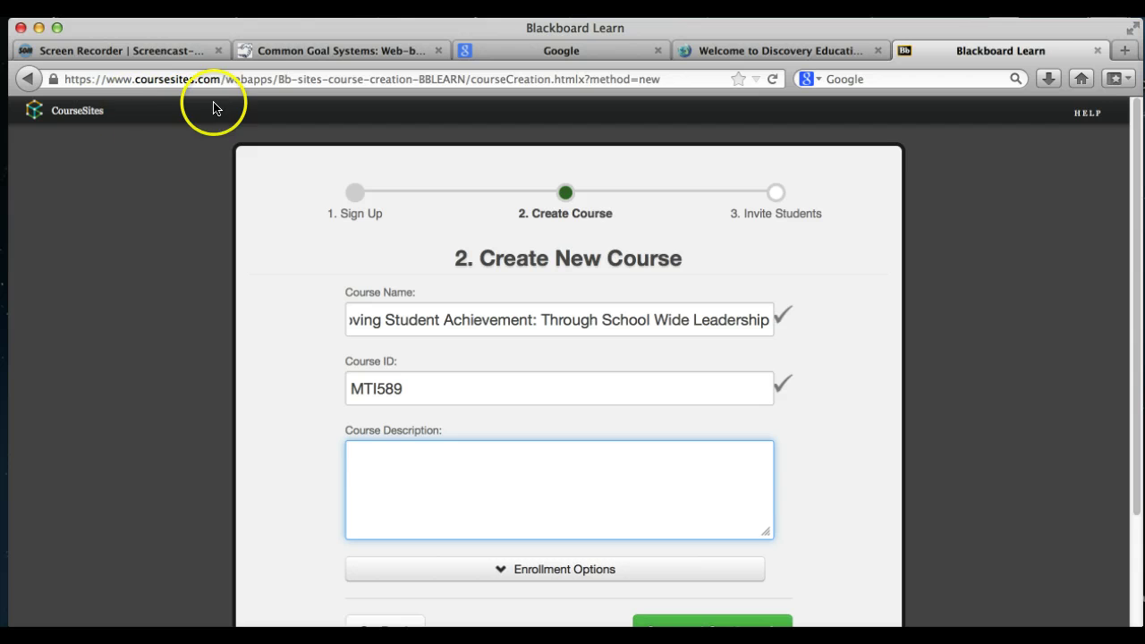
Minimize Firefox and open 'MTI 589 Improving Student Achievement Through.docx' from the MTI Courses folder.
click(39, 28)
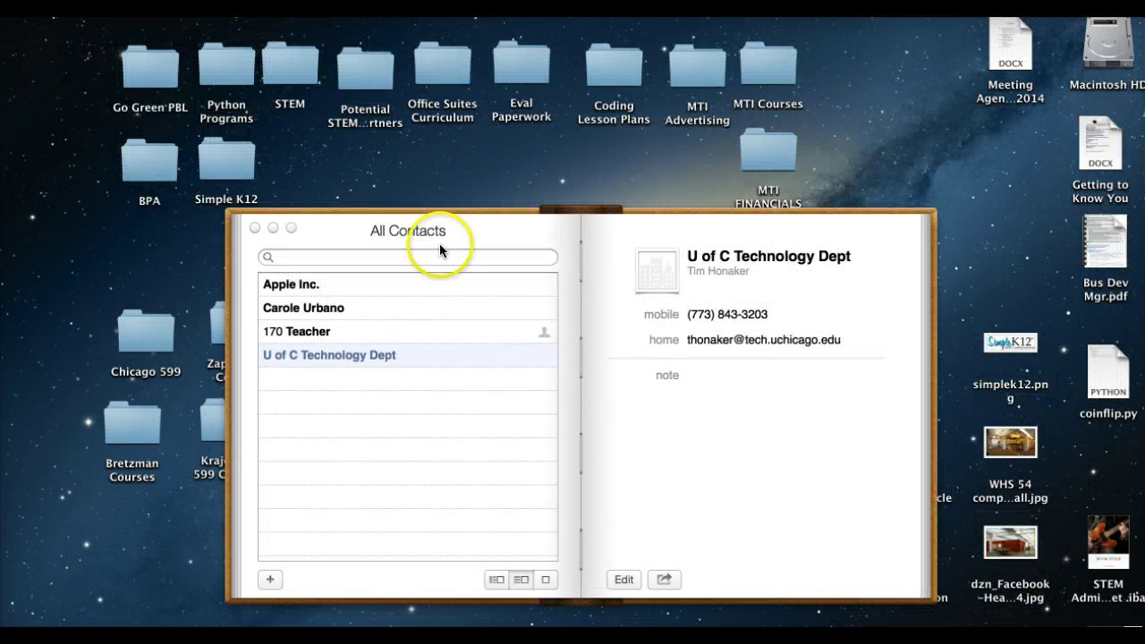
click(255, 228)
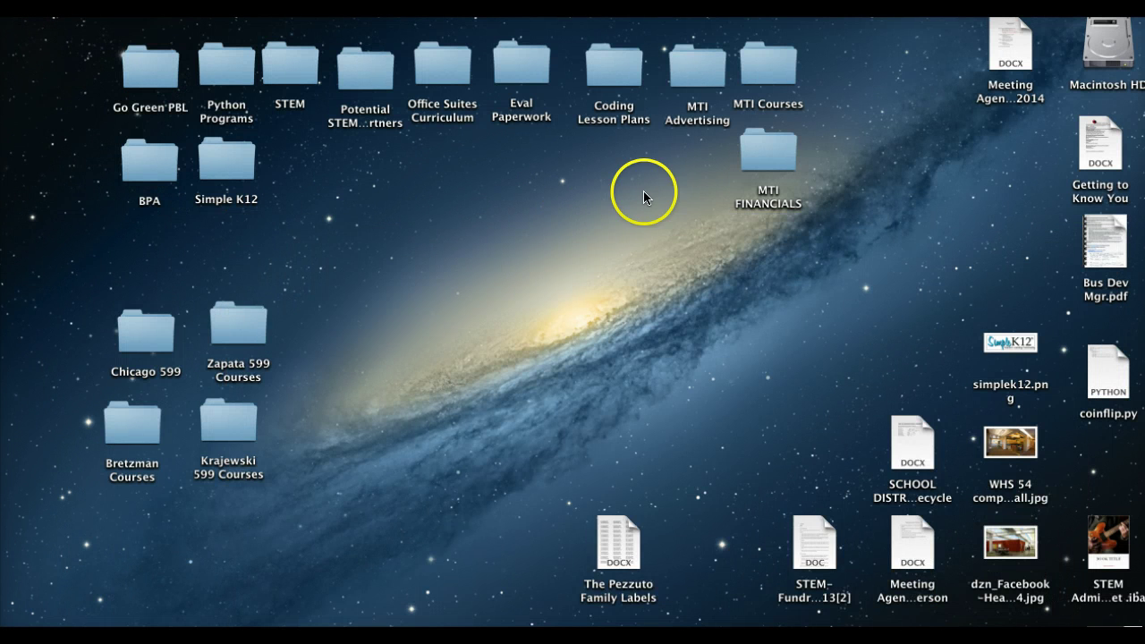
double_click(773, 55)
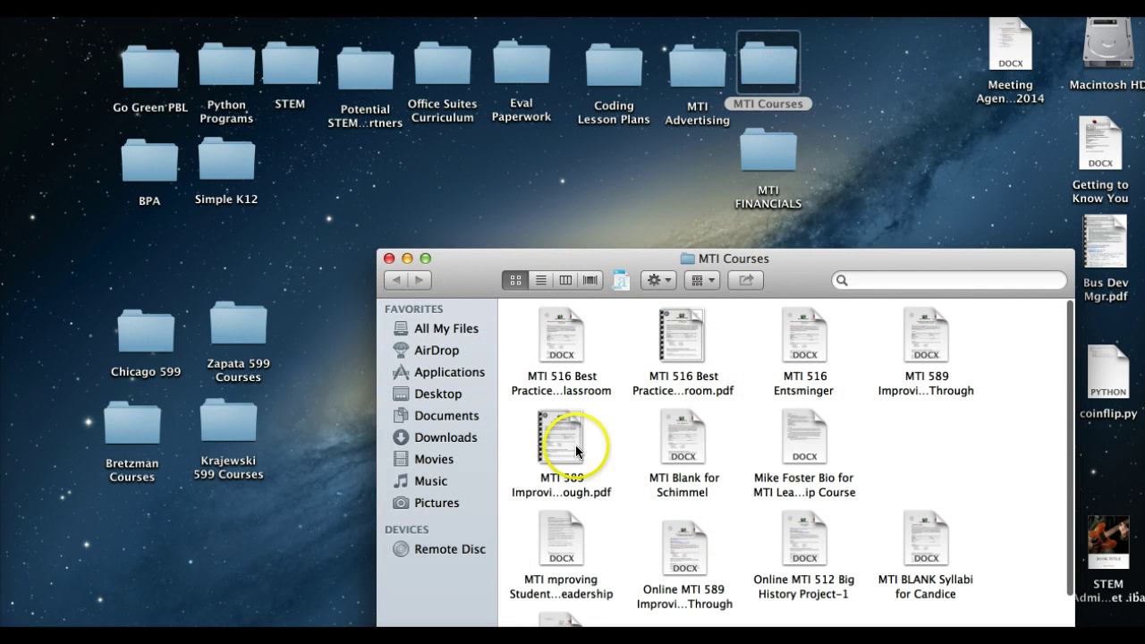
double_click(927, 335)
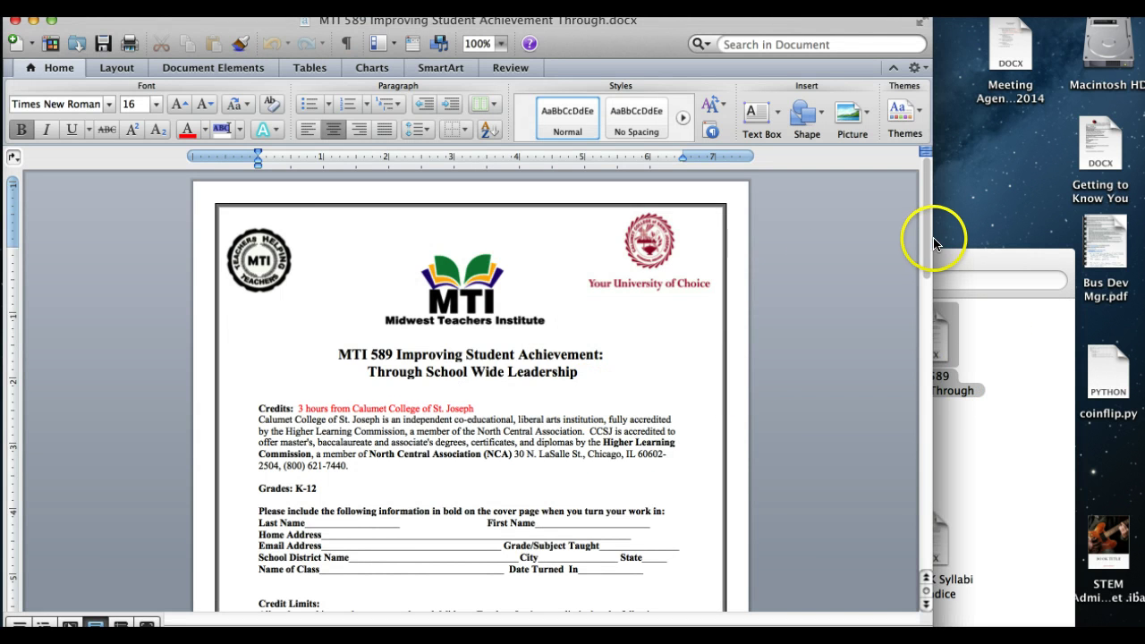
Copy the Course Description passage from the Word syllabus and return to the CourseSites form in Firefox.
mouse_move(930, 240)
mouse_down()
mouse_move(921, 284)
mouse_move(924, 250)
mouse_up()
drag(917, 184, 916, 222)
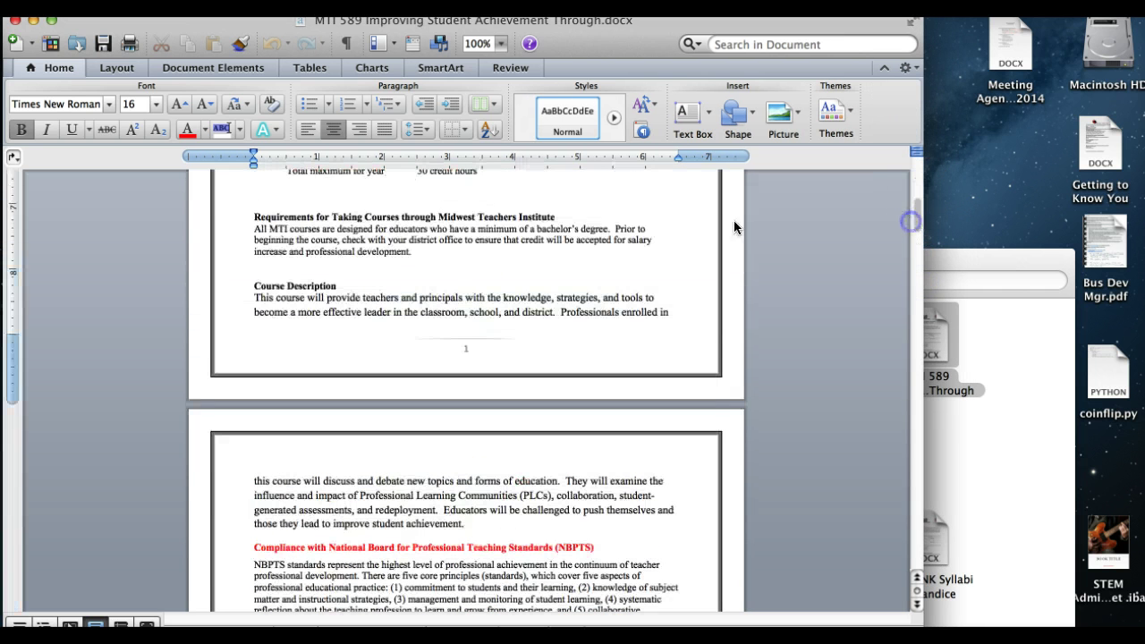
drag(248, 287, 554, 525)
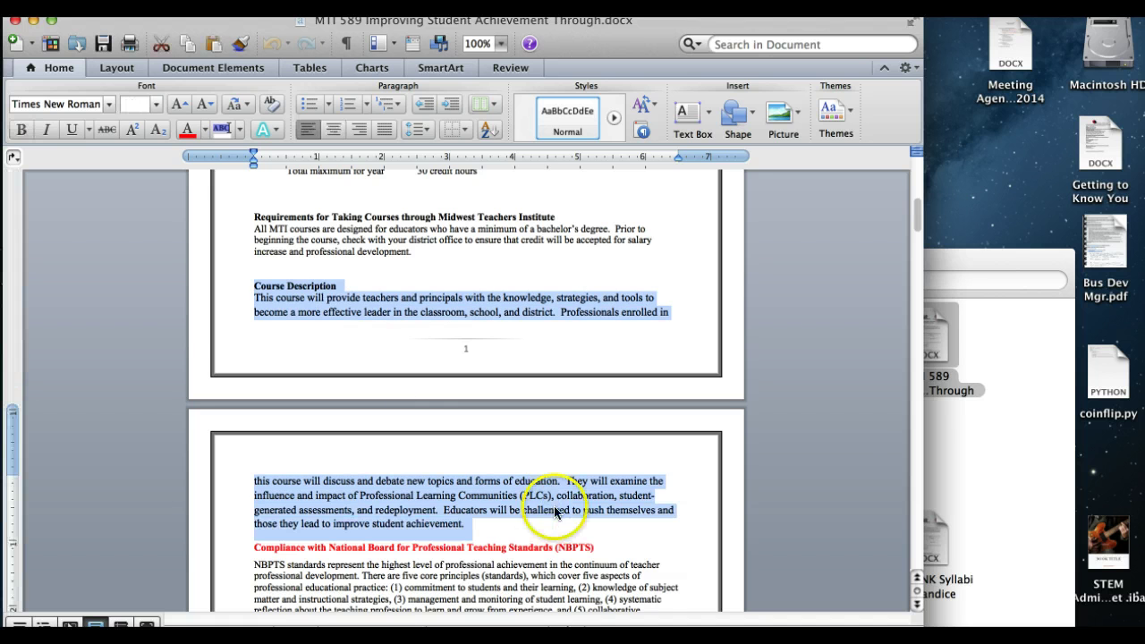
click(33, 19)
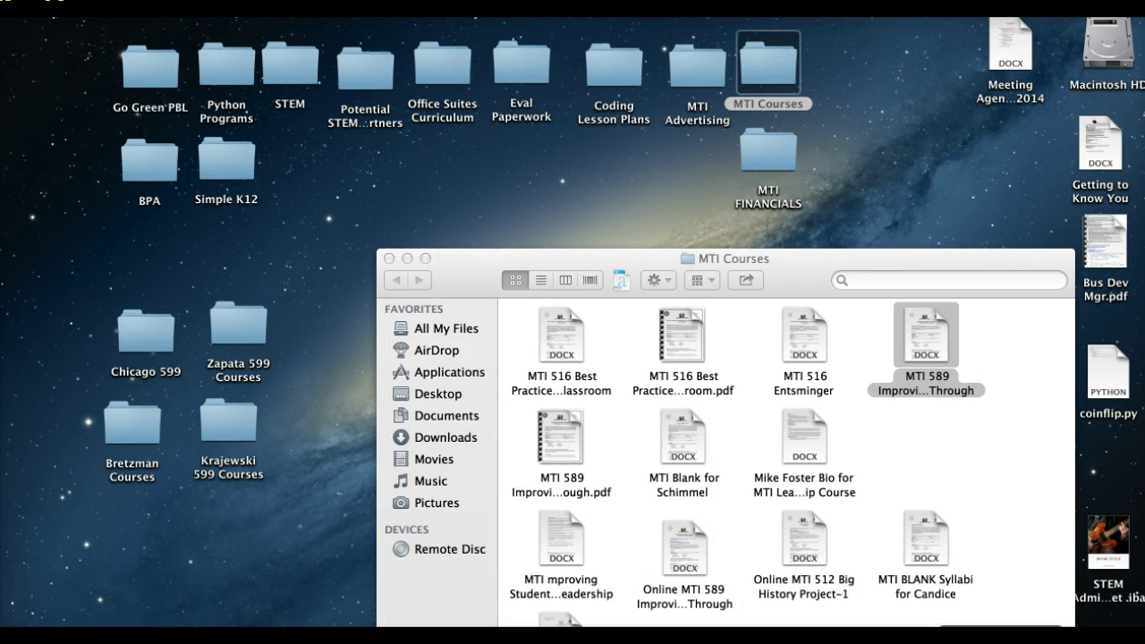
click(979, 639)
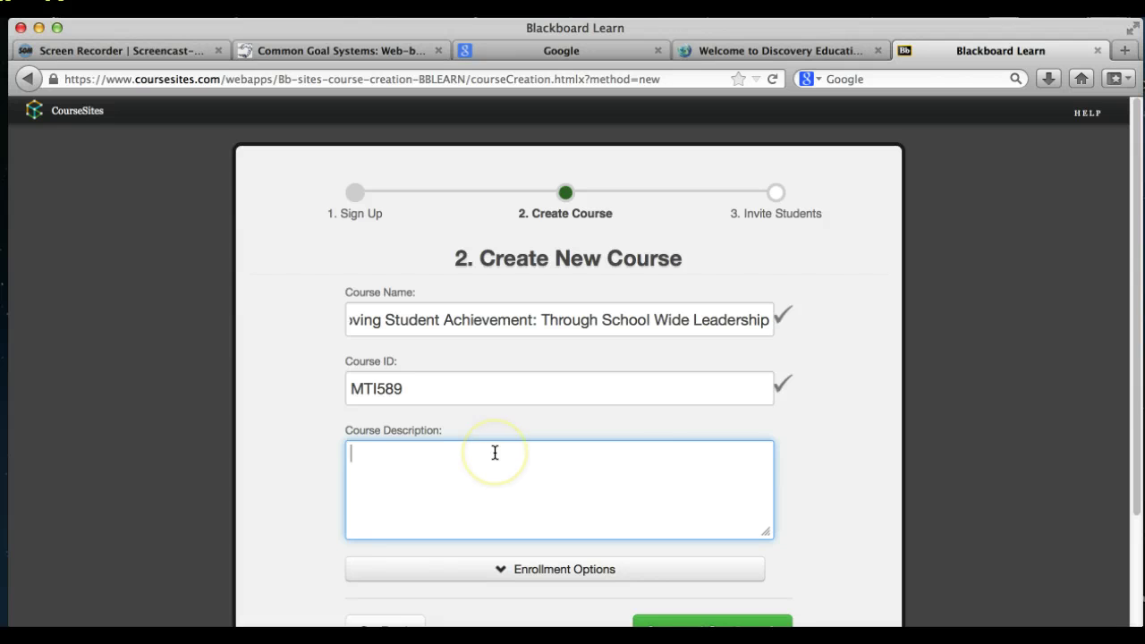
Paste the copied description and add a colon and line break after its 'Course Description' heading.
key(super+v)
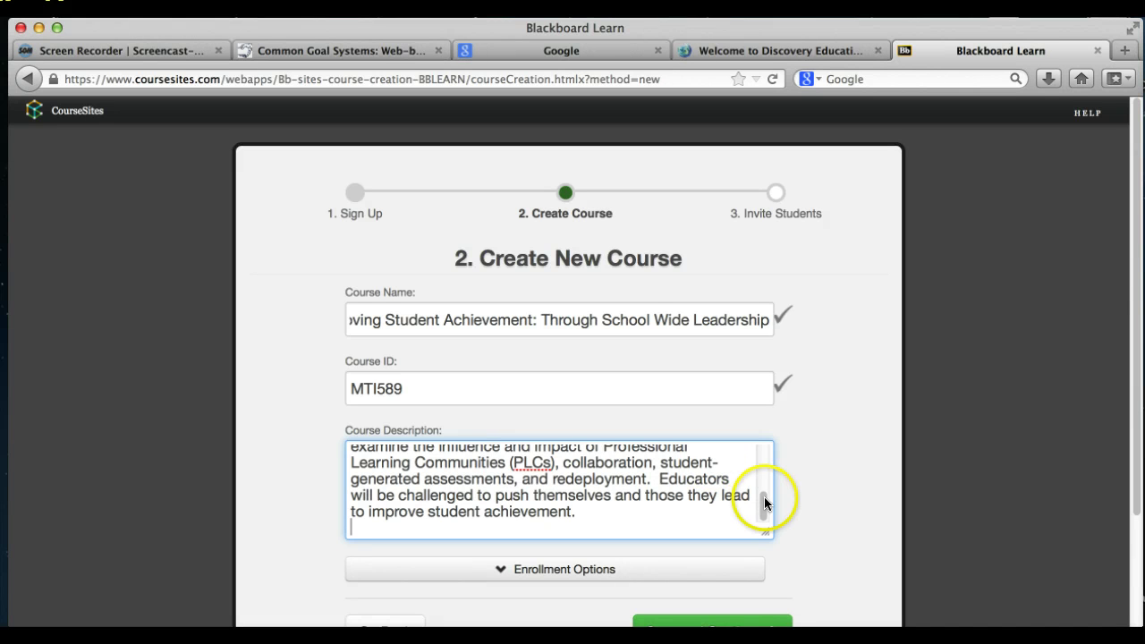
drag(762, 503, 763, 440)
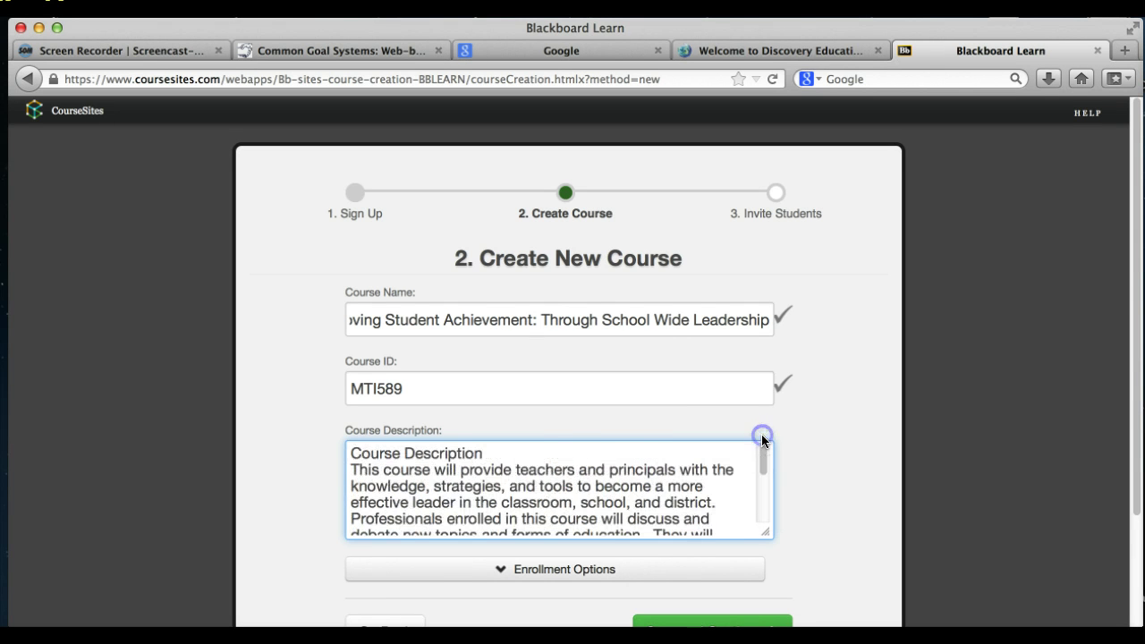
click(496, 454)
text(:)
key(Return)
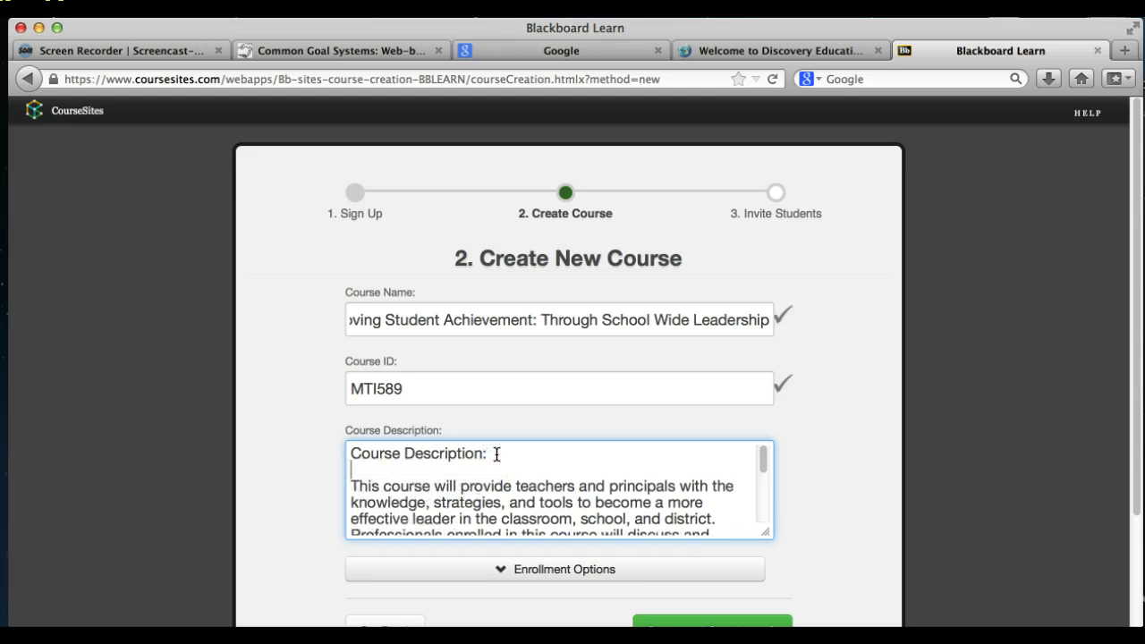
Save the MTI589 course details with Save and Continue.
drag(761, 462, 761, 519)
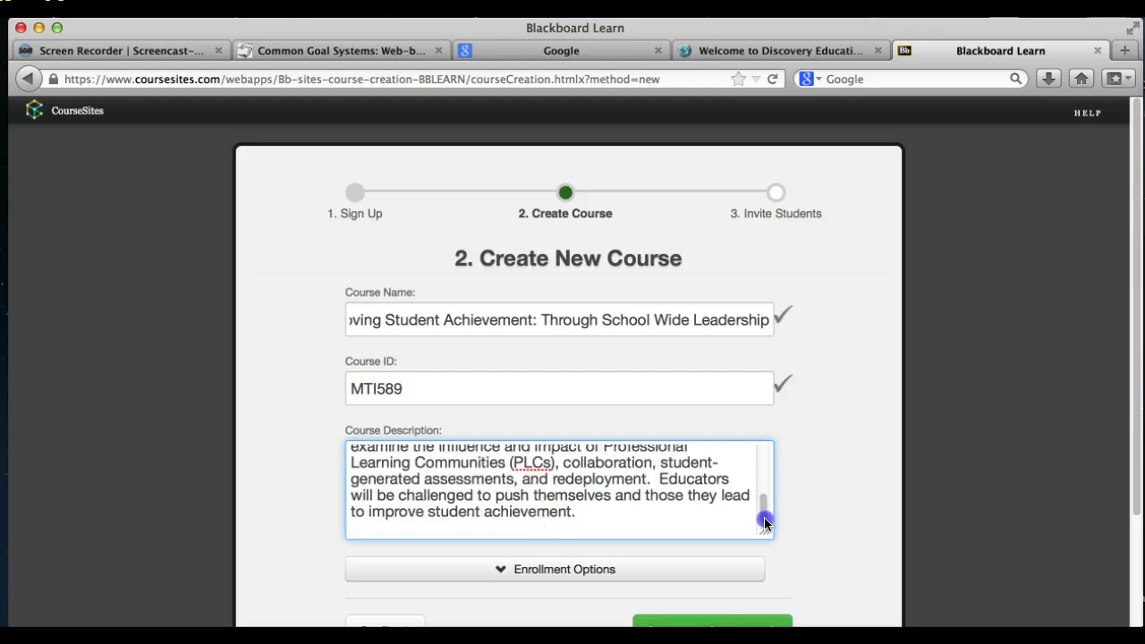
scroll(1140, 394, down, 3)
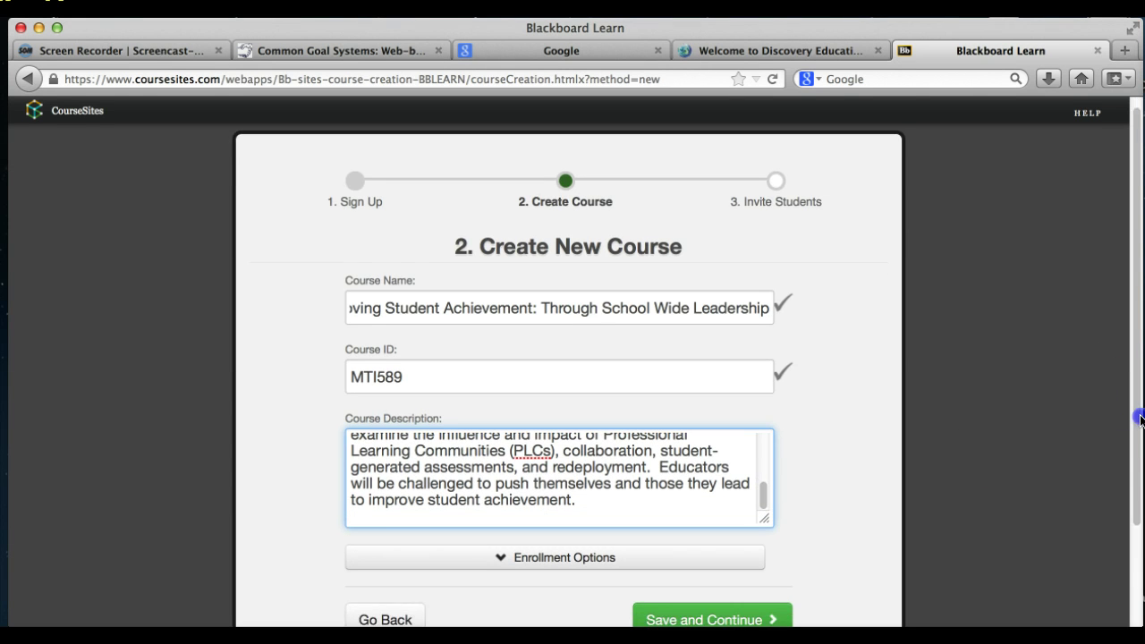
click(750, 544)
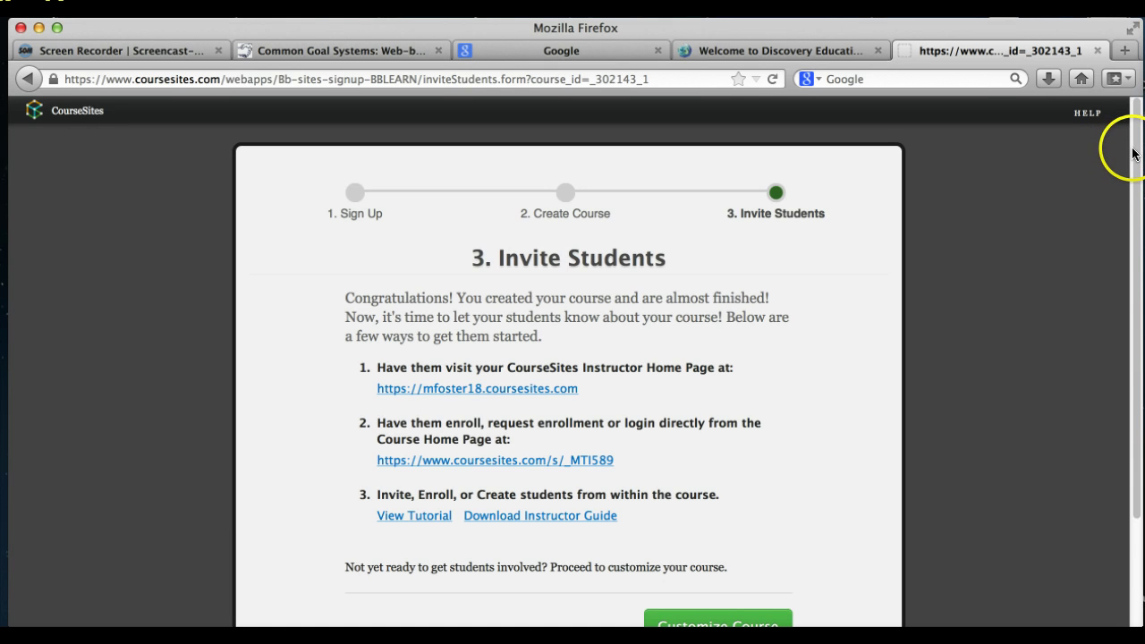
From the Invite Students page, open MTI589 for customizing via Customize Course.
drag(1133, 154, 1133, 233)
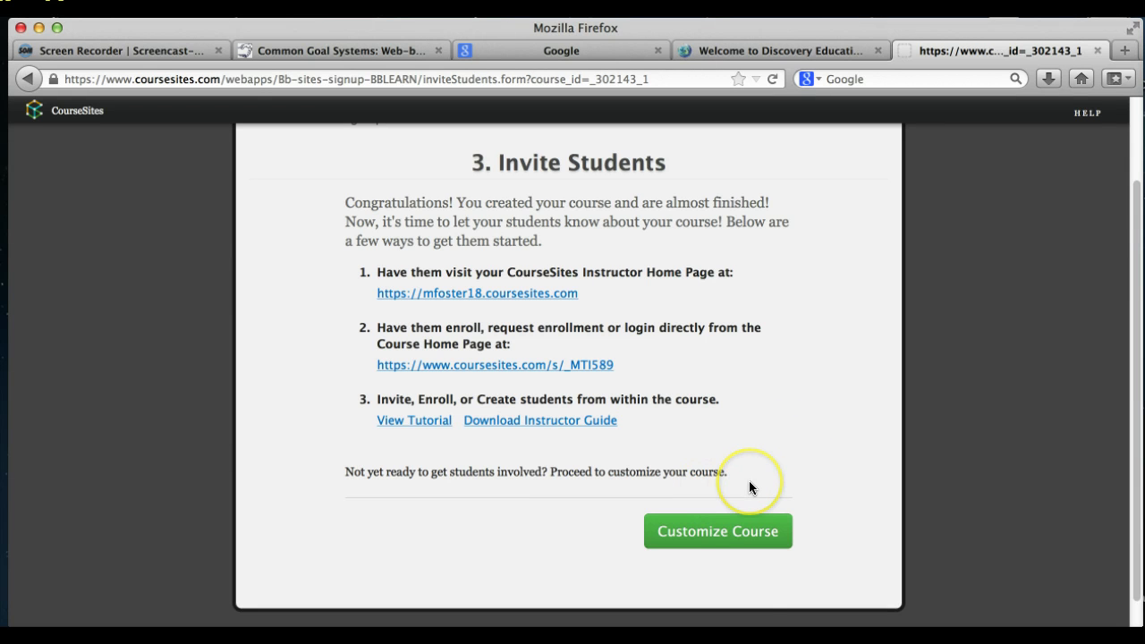
click(728, 531)
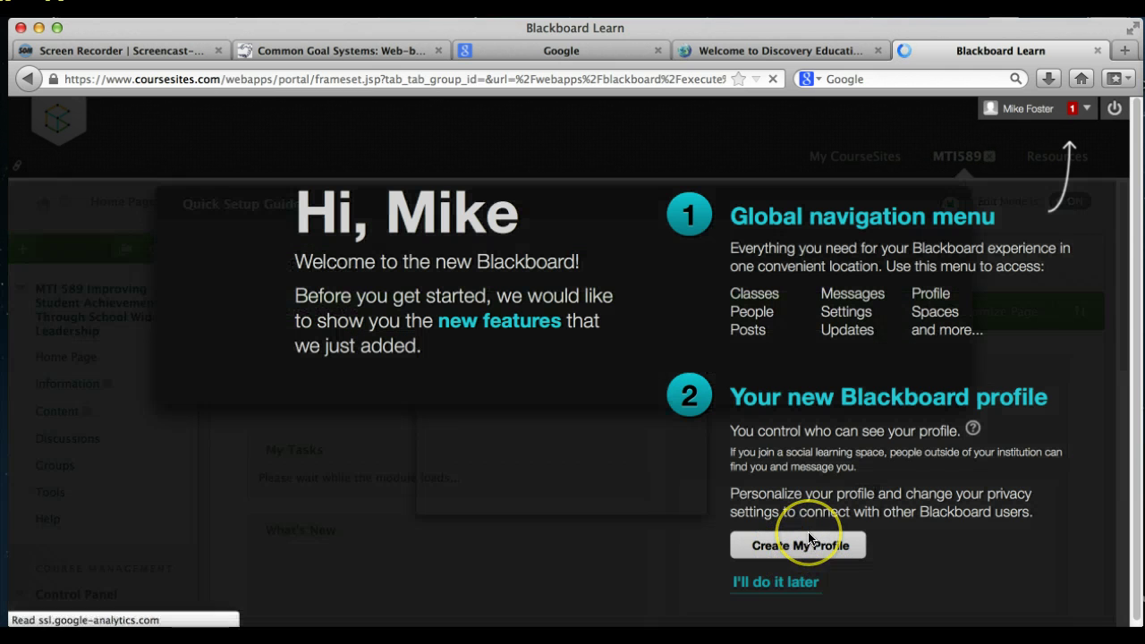
Skip the new-features tour, delete the stray \r\n codes from the description, and close the Quick Setup Guide.
click(794, 583)
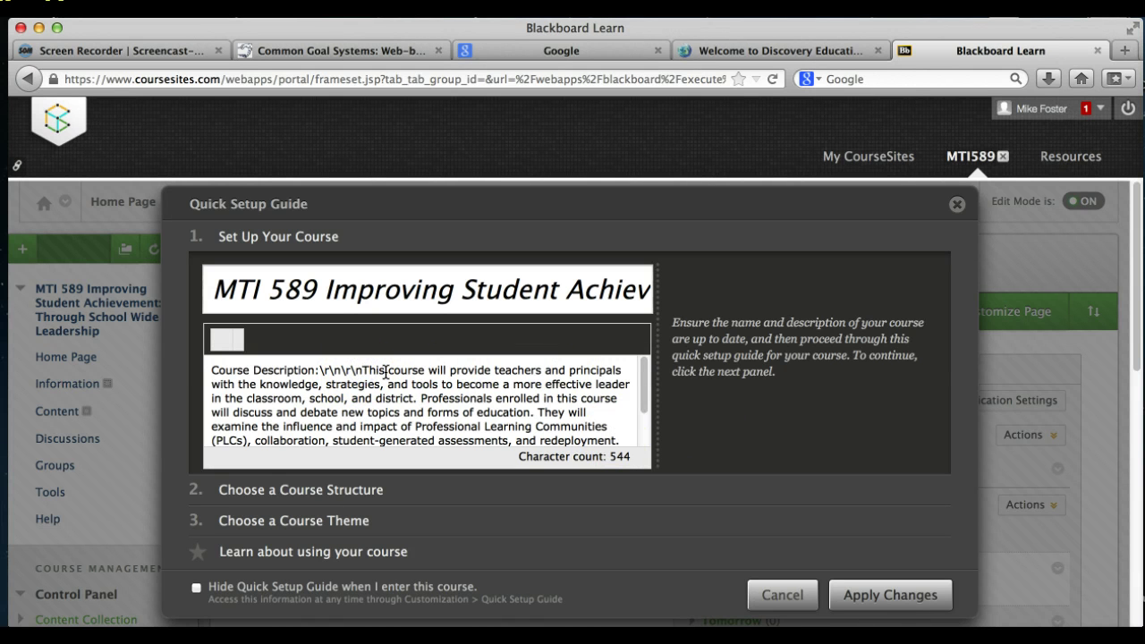
key(BackSpace)
key(BackSpace)
key(BackSpace)
key(BackSpace)
key(BackSpace)
key(BackSpace)
key(BackSpace)
key(BackSpace)
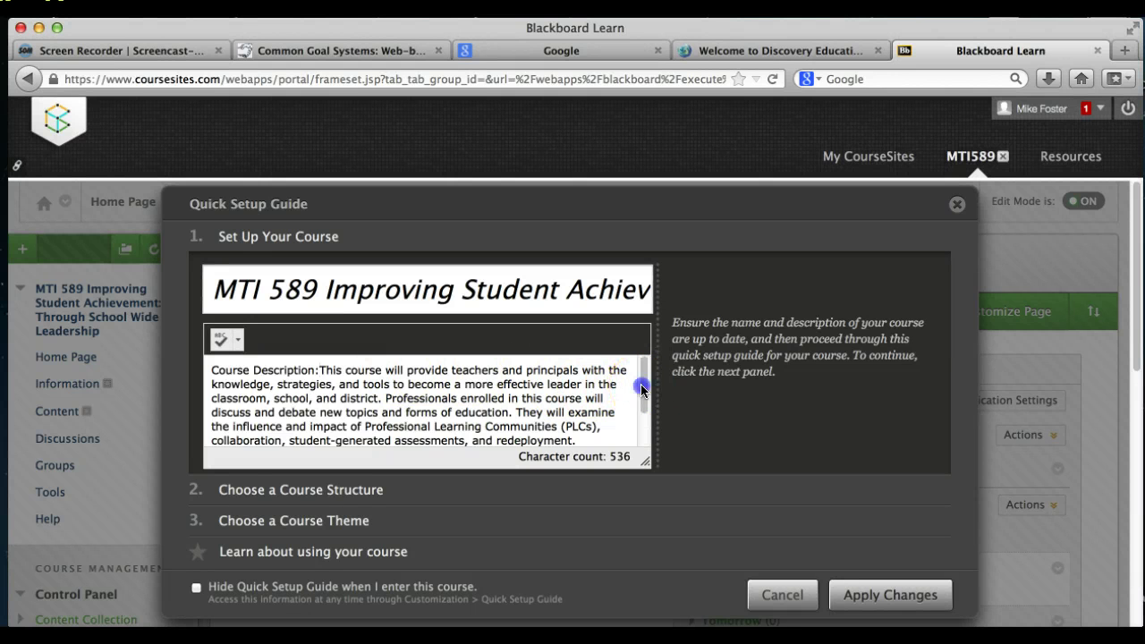
drag(641, 390, 647, 418)
click(409, 427)
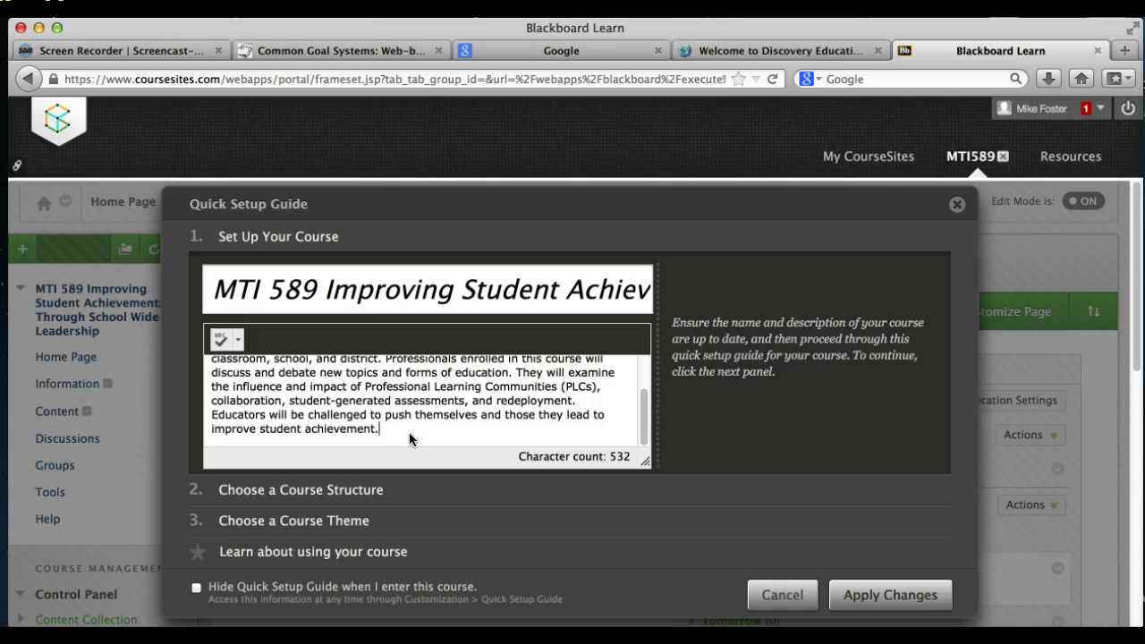
click(419, 428)
click(956, 208)
click(957, 204)
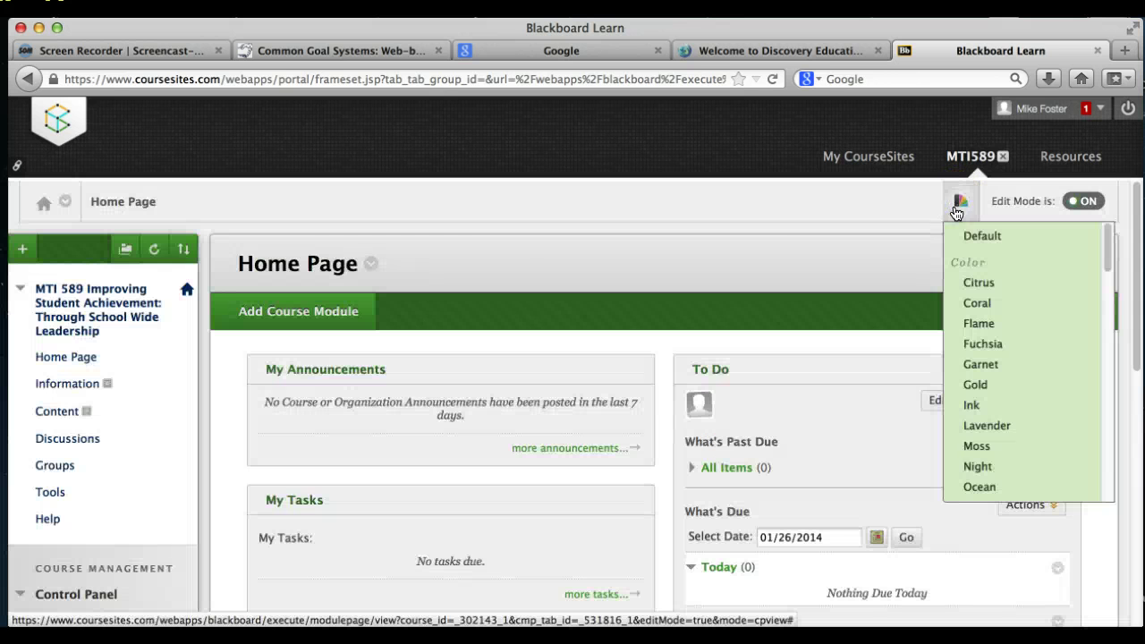
click(802, 261)
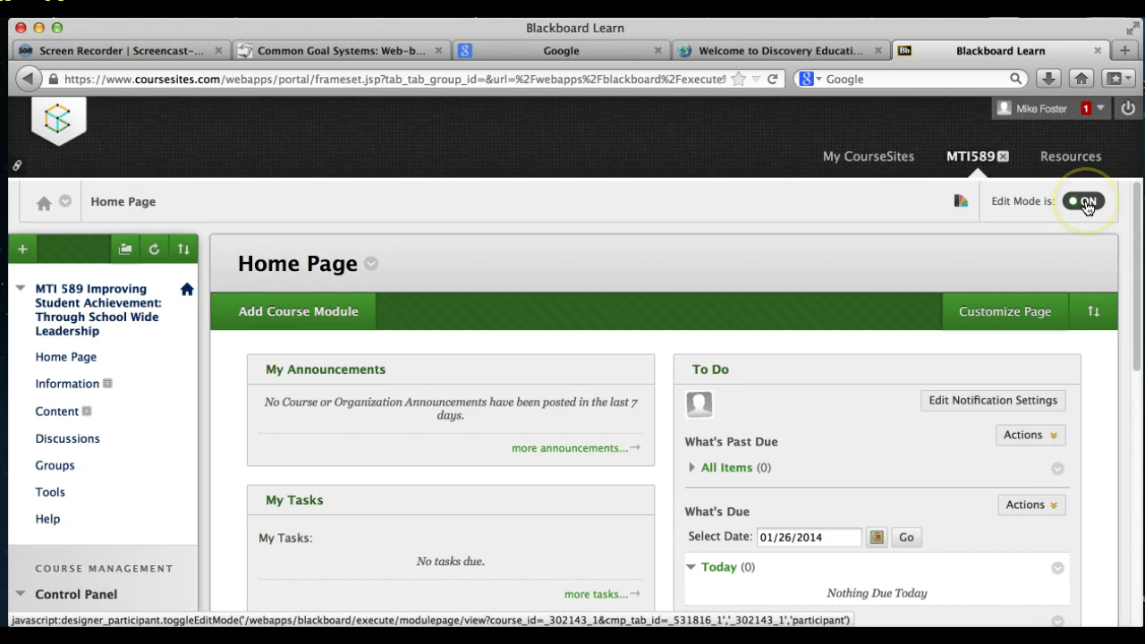
click(1086, 204)
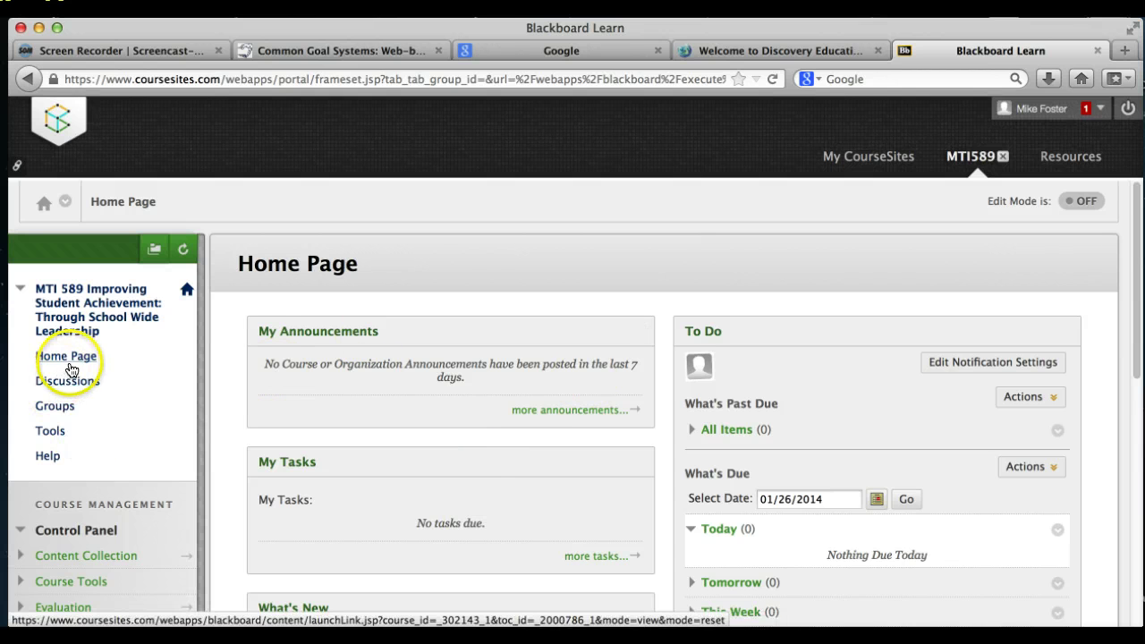
click(1088, 203)
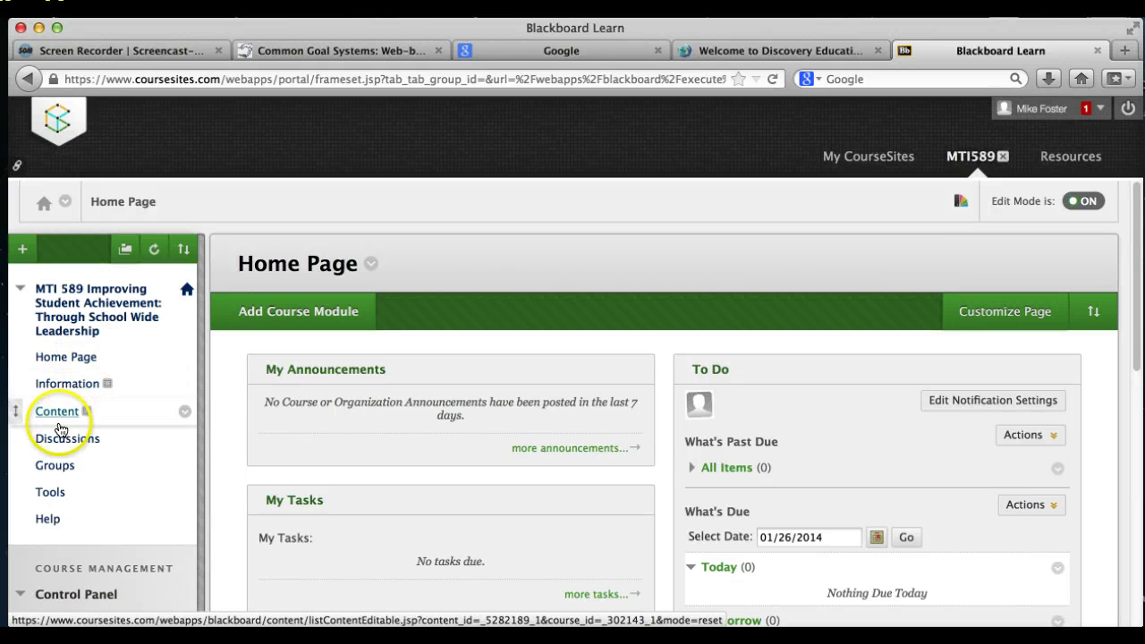
Rename the Home Page course menu link to 'Syllabus', then open the Information page.
click(185, 358)
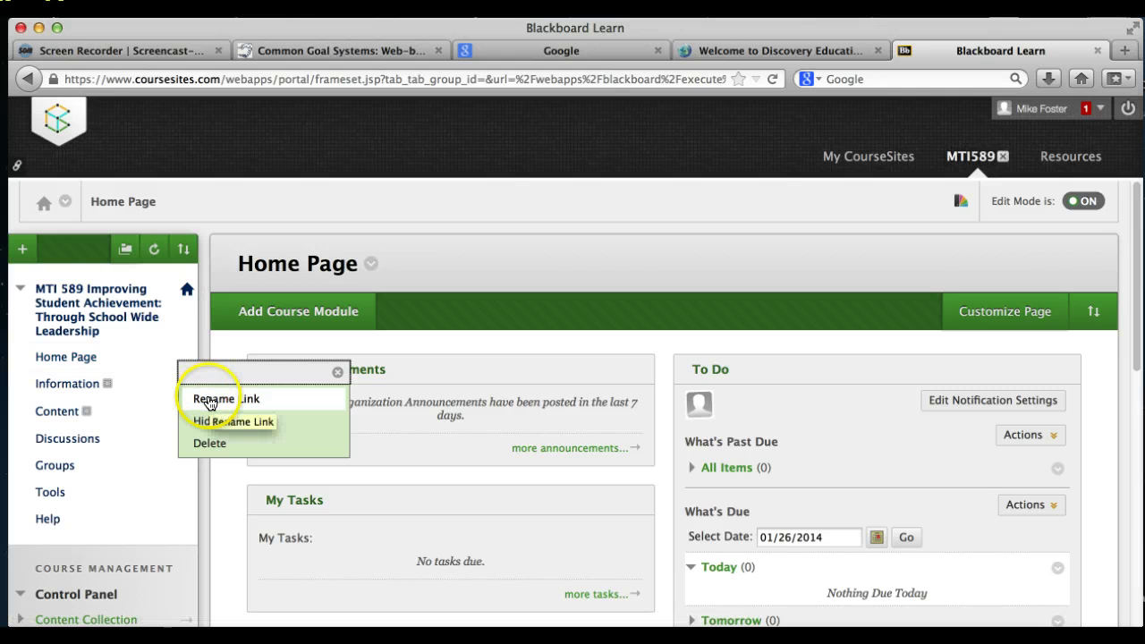
click(204, 399)
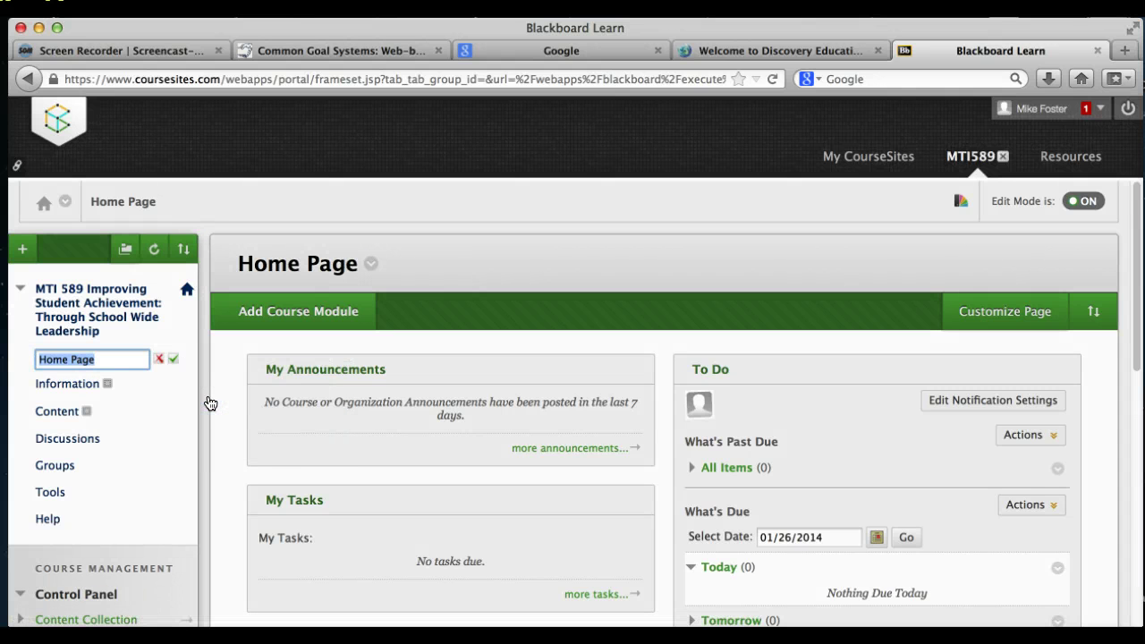
text(Syllabus)
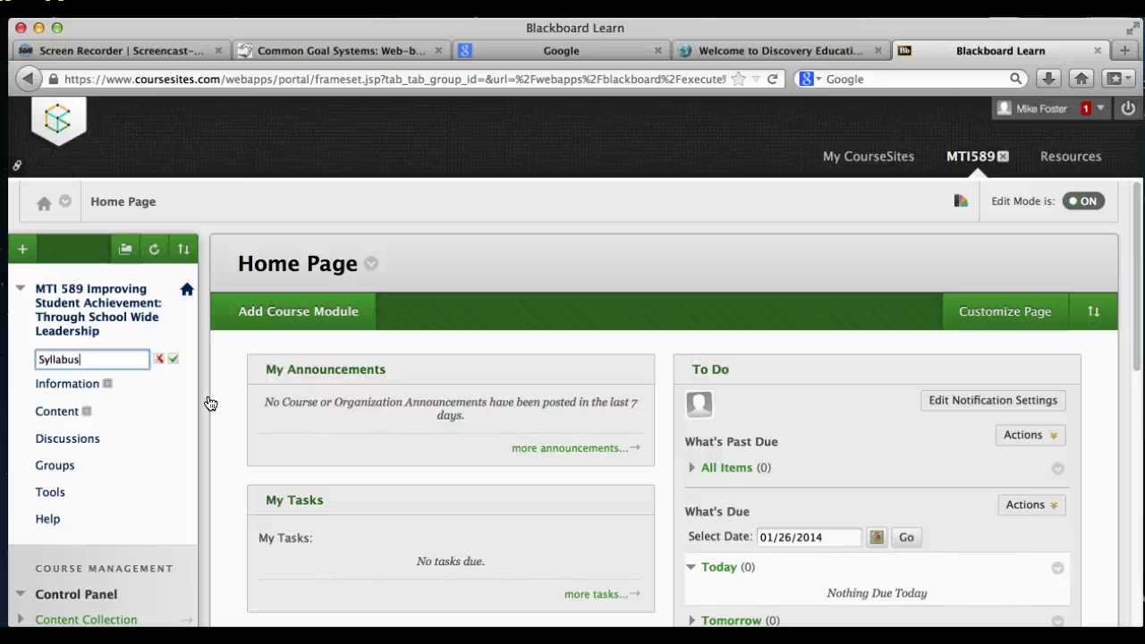
text(& Assignments)
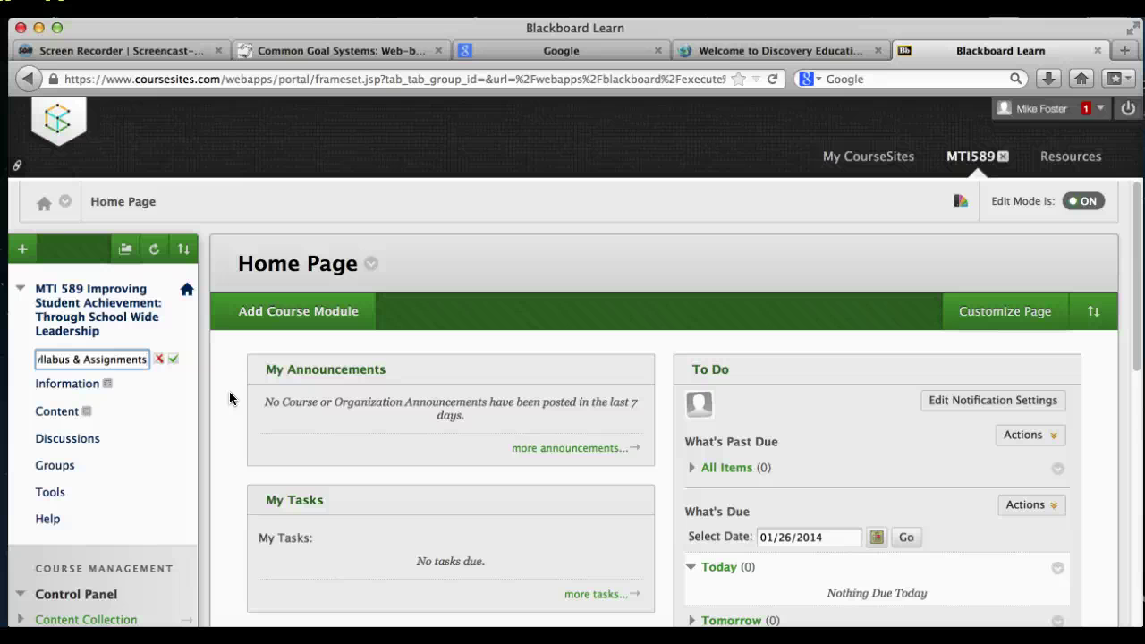
key(BackSpace)
key(BackSpace)
key(BackSpace)
key(BackSpace)
key(BackSpace)
key(BackSpace)
key(BackSpace)
key(BackSpace)
key(BackSpace)
key(BackSpace)
key(BackSpace)
key(BackSpace)
key(BackSpace)
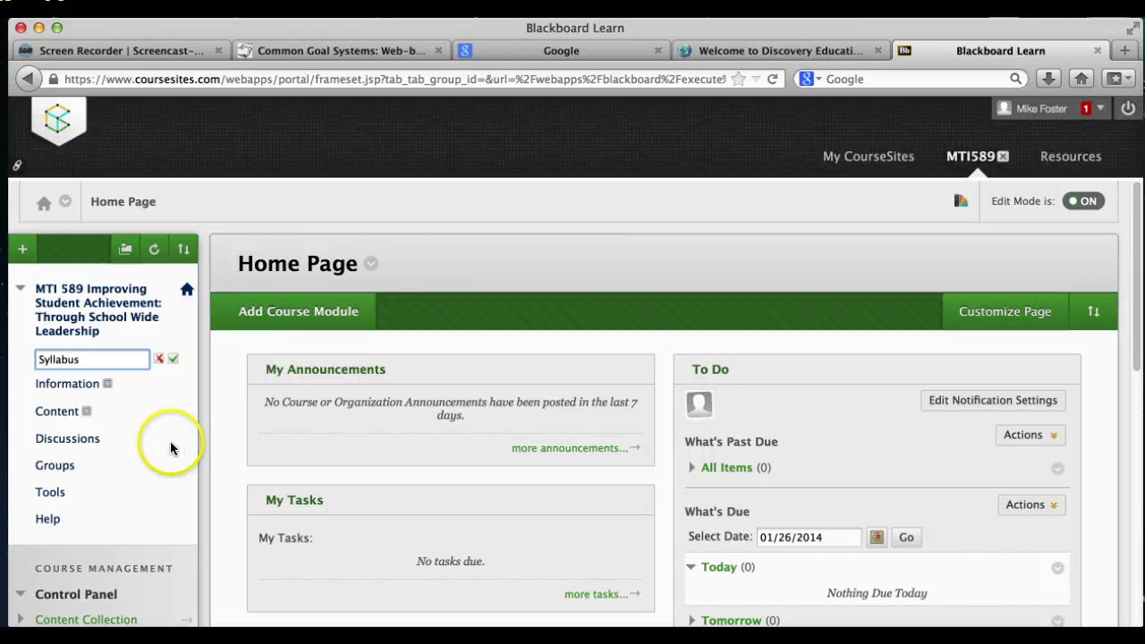
click(85, 384)
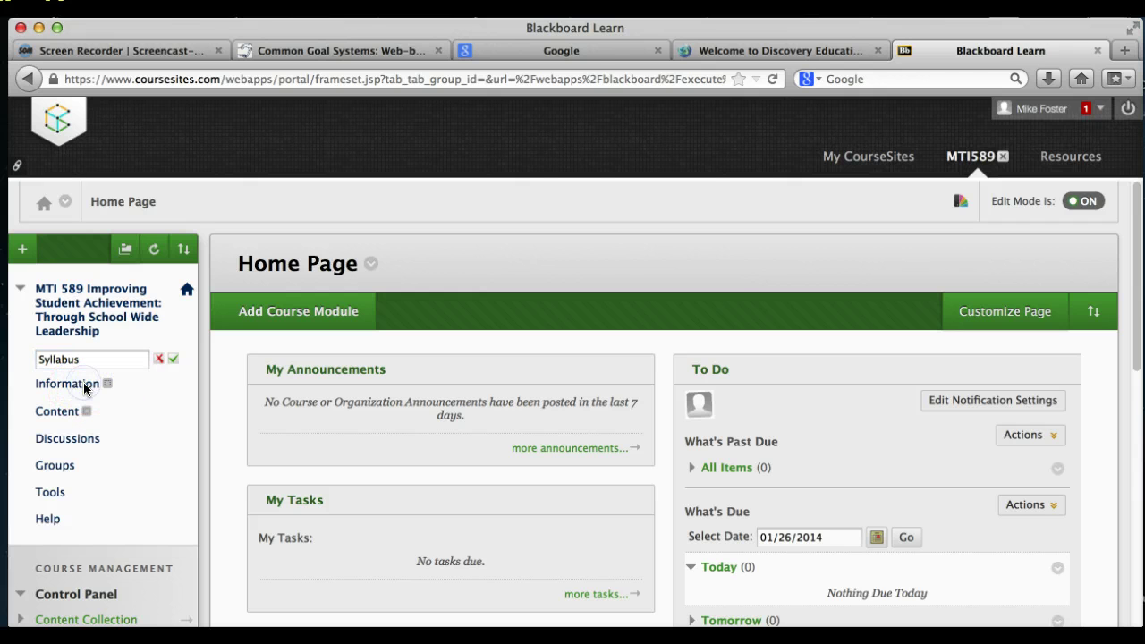
click(117, 358)
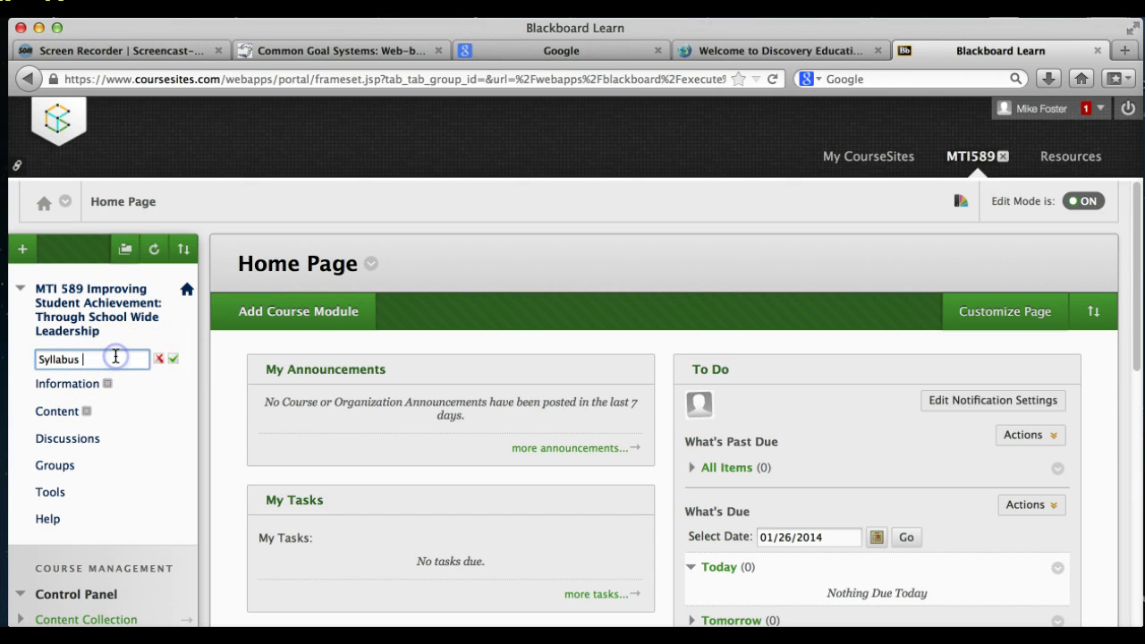
click(174, 361)
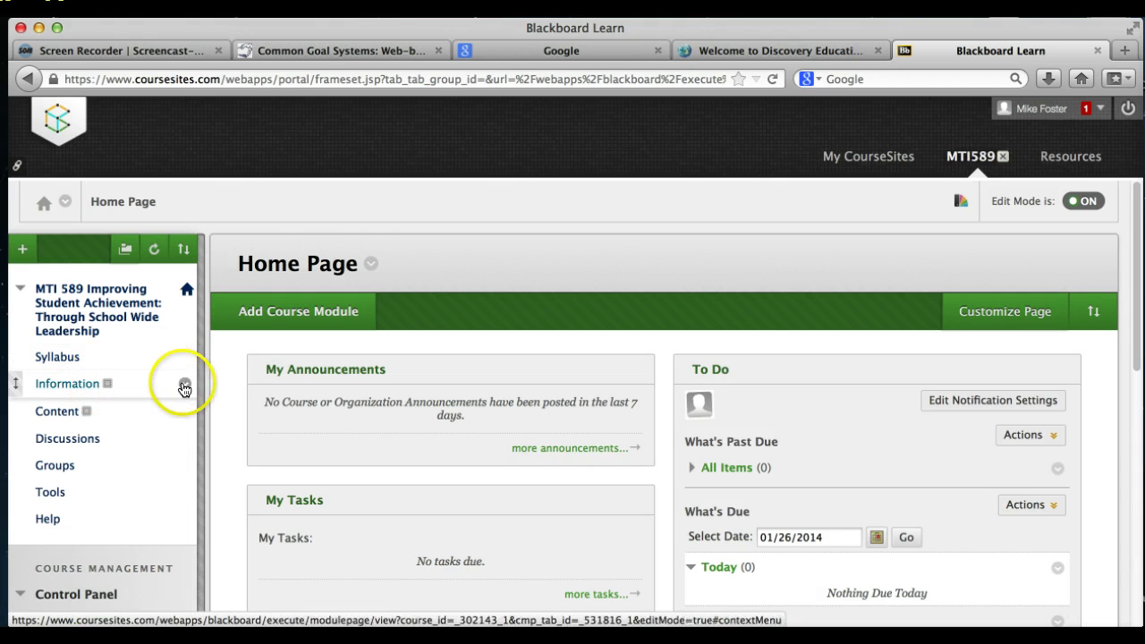
click(77, 386)
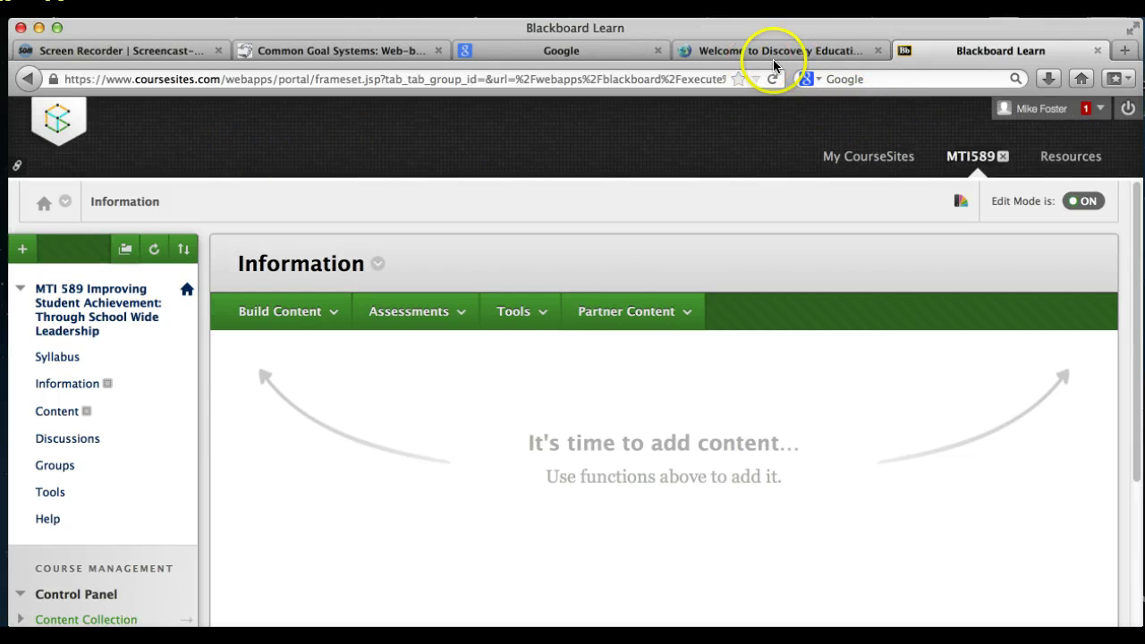
In a new tab, search Google for 'course sites' and follow the CourseSites Login result.
click(1125, 50)
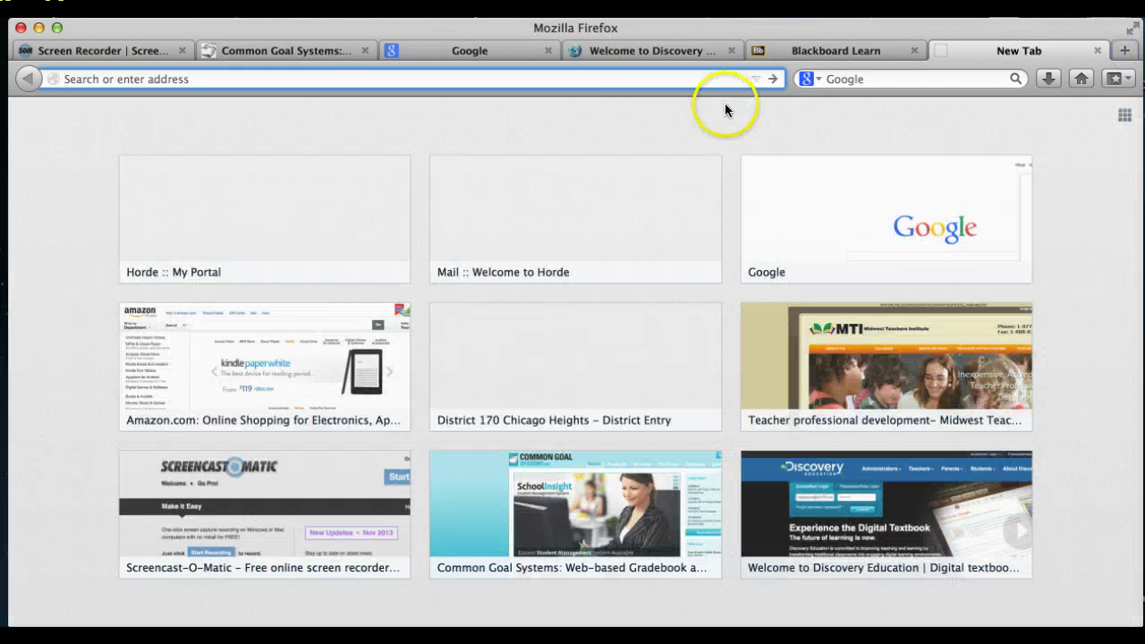
click(864, 79)
text(co)
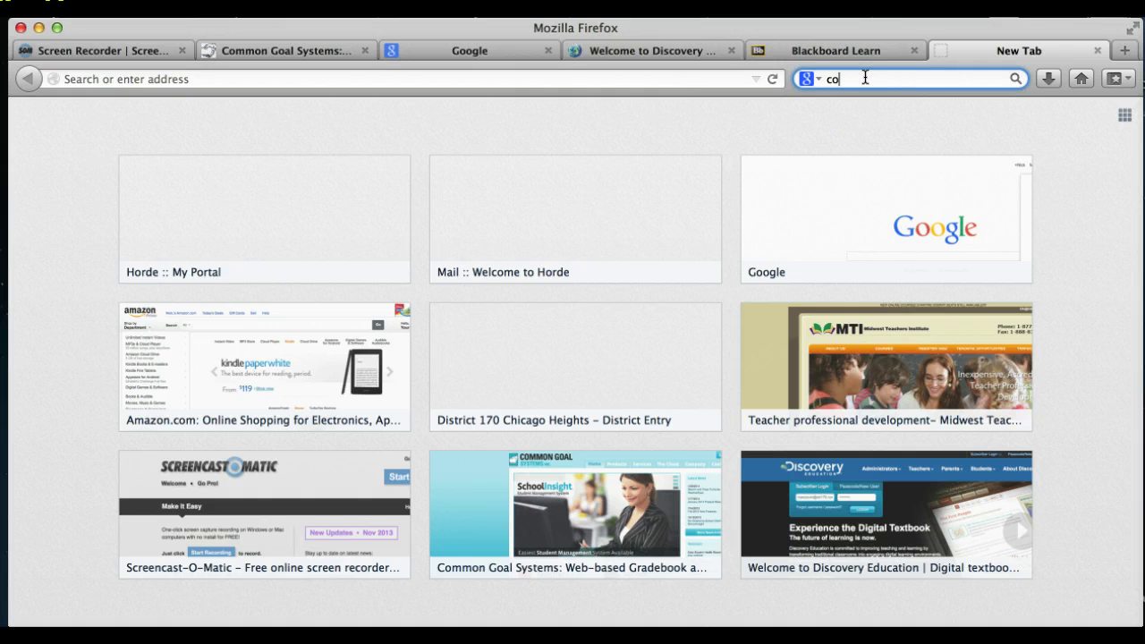
text(urse)
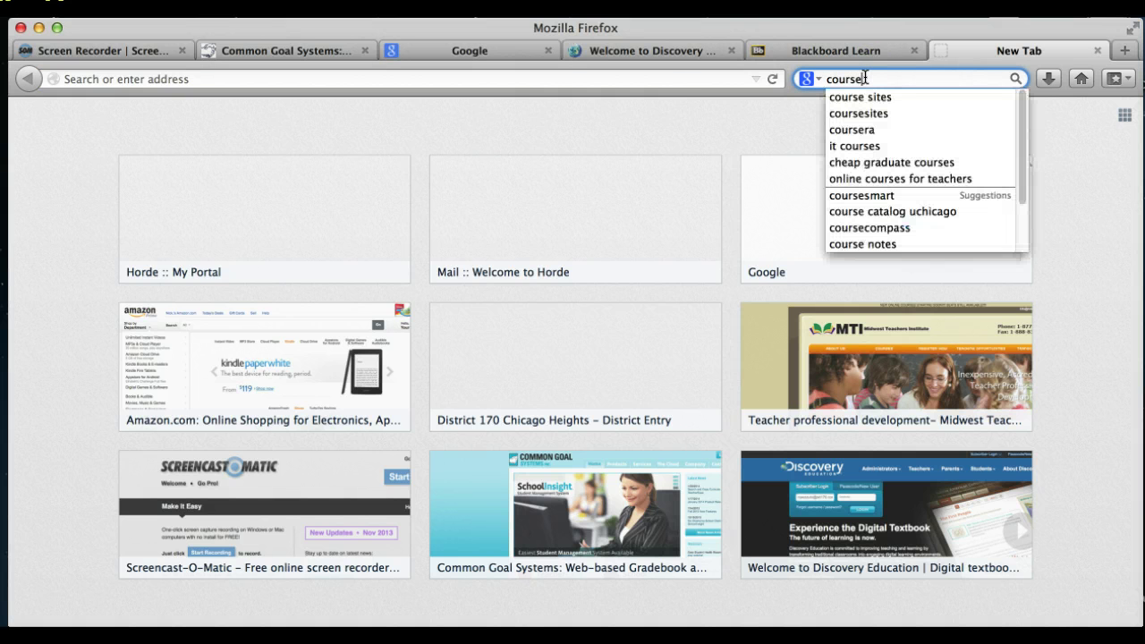
click(860, 96)
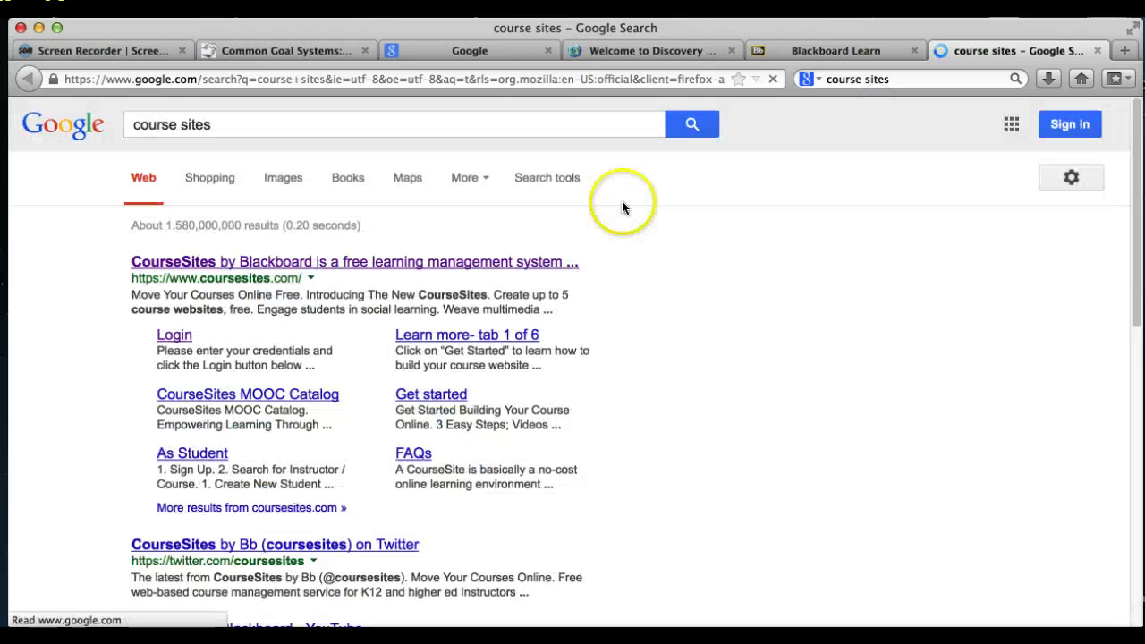
click(174, 336)
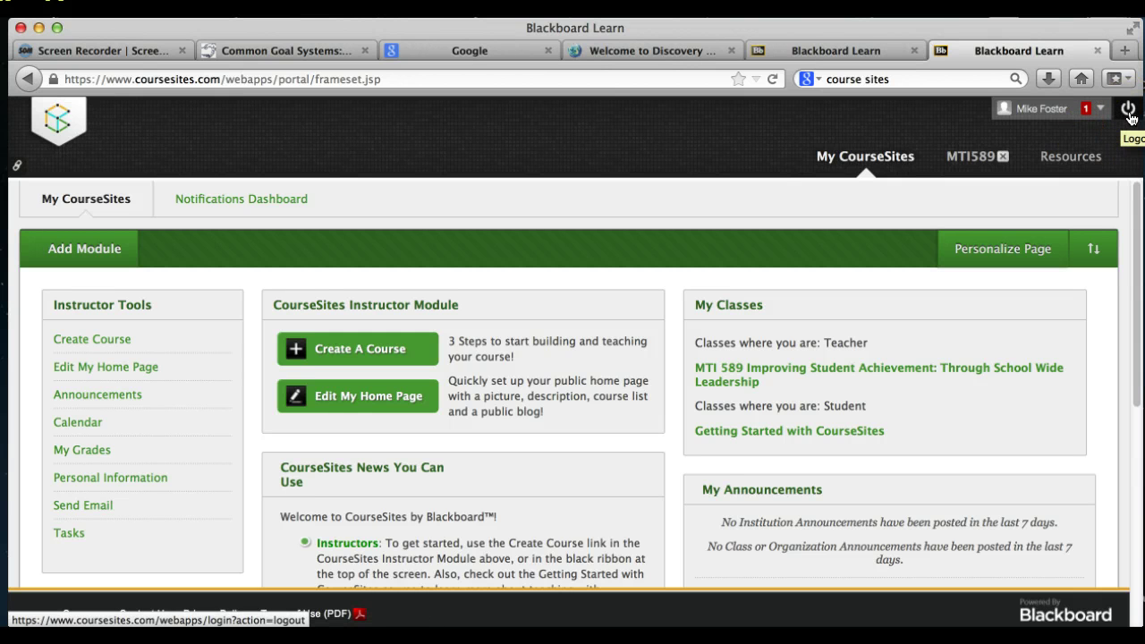
Log out of CourseSites and sign back in with another instructor account's username and password.
click(1129, 117)
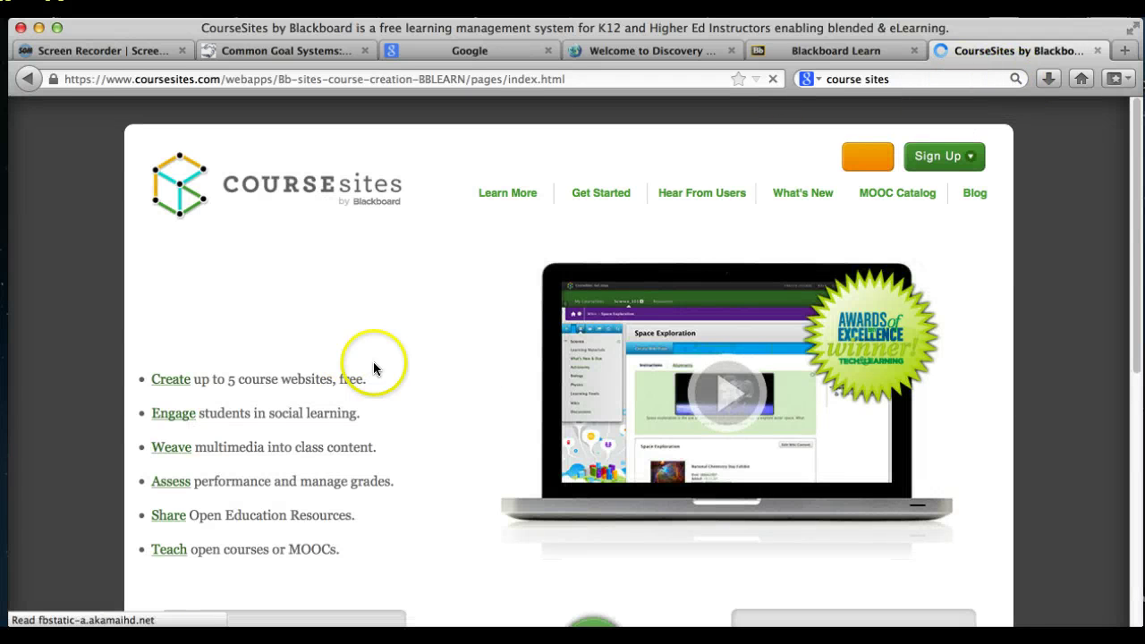
click(870, 159)
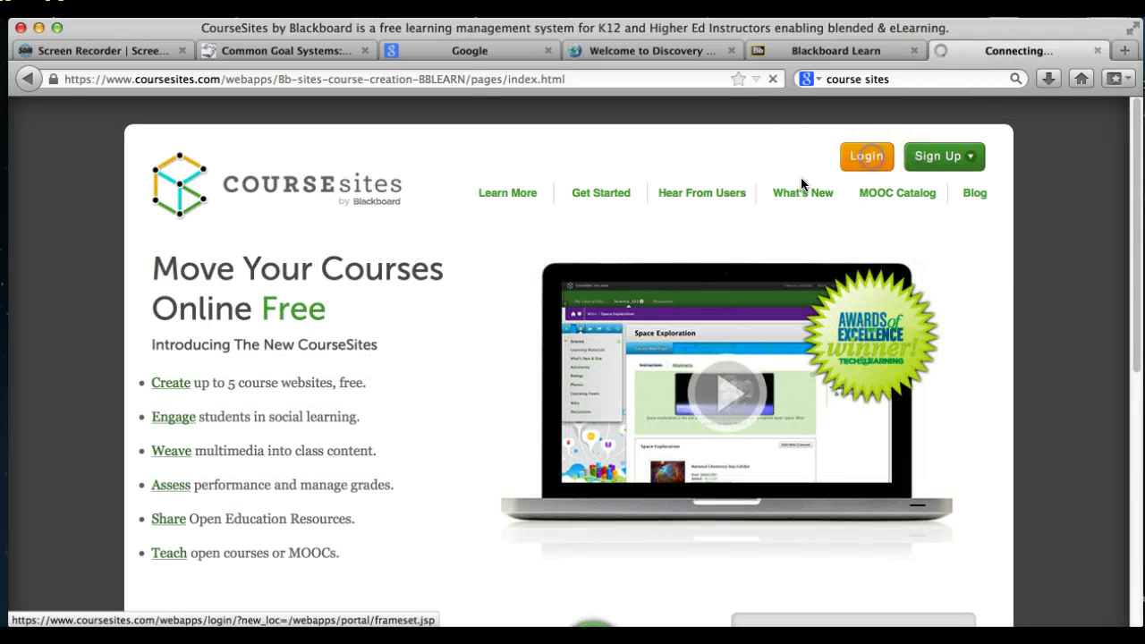
click(332, 455)
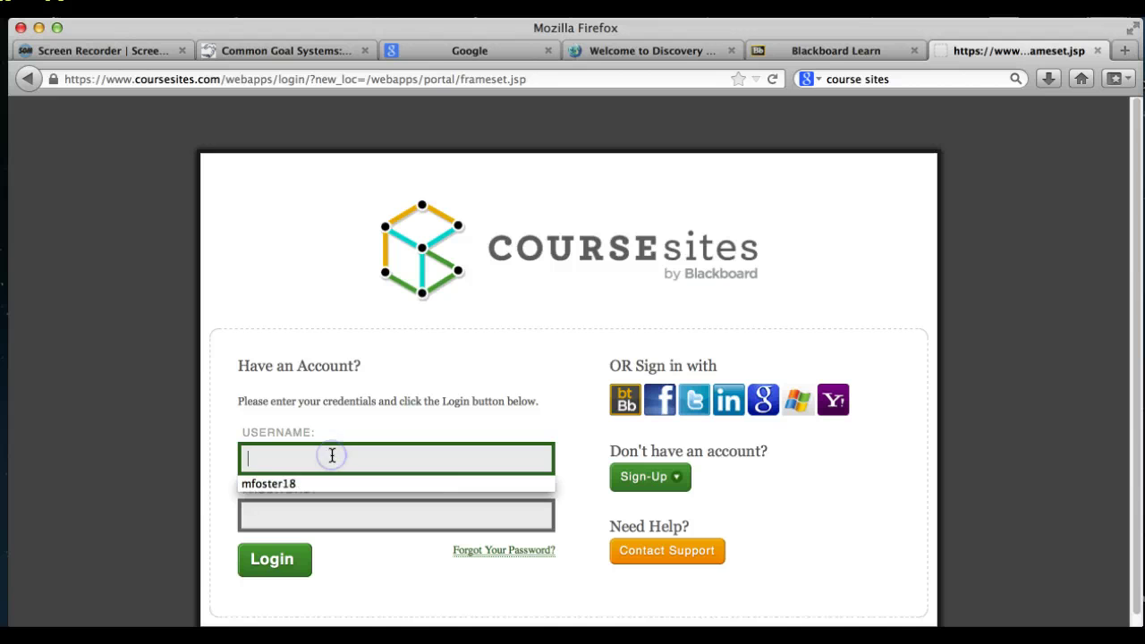
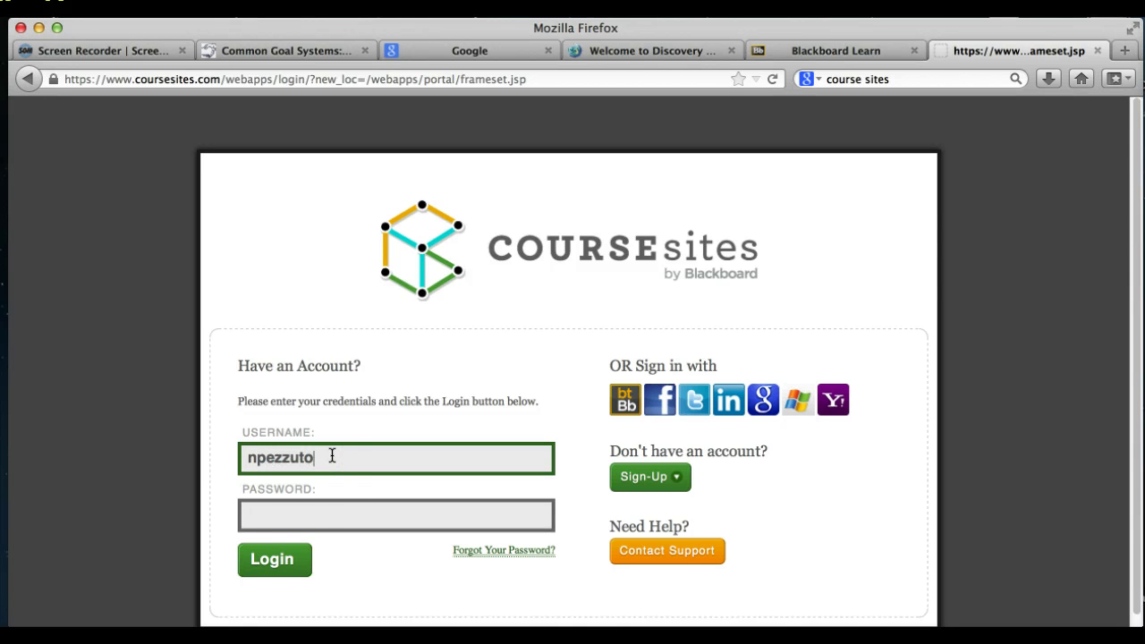
click(294, 517)
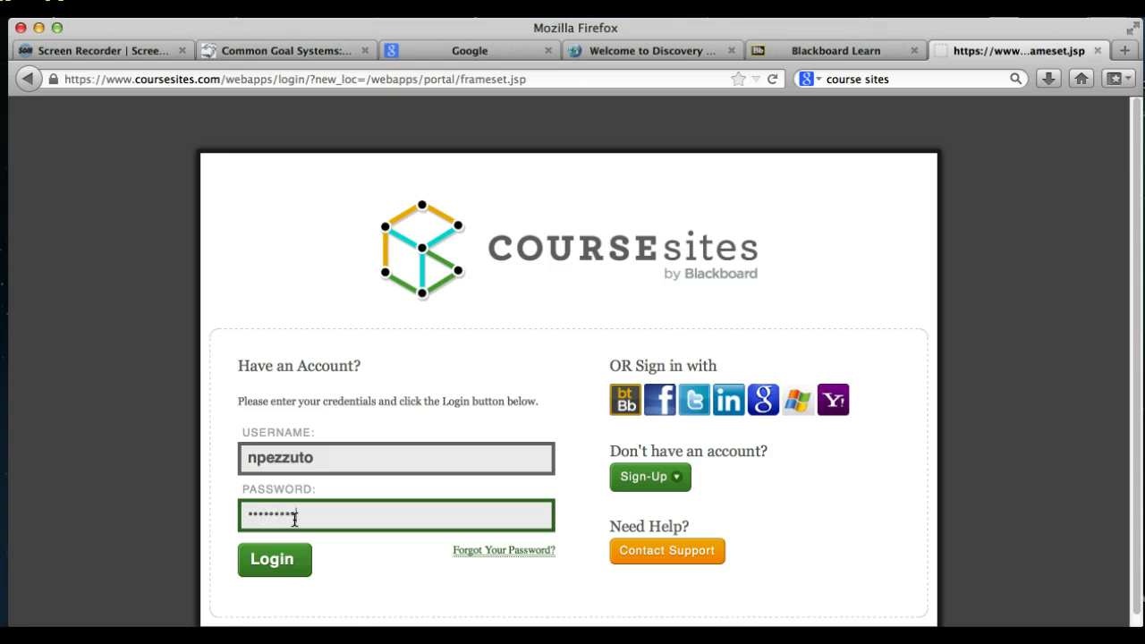
click(257, 564)
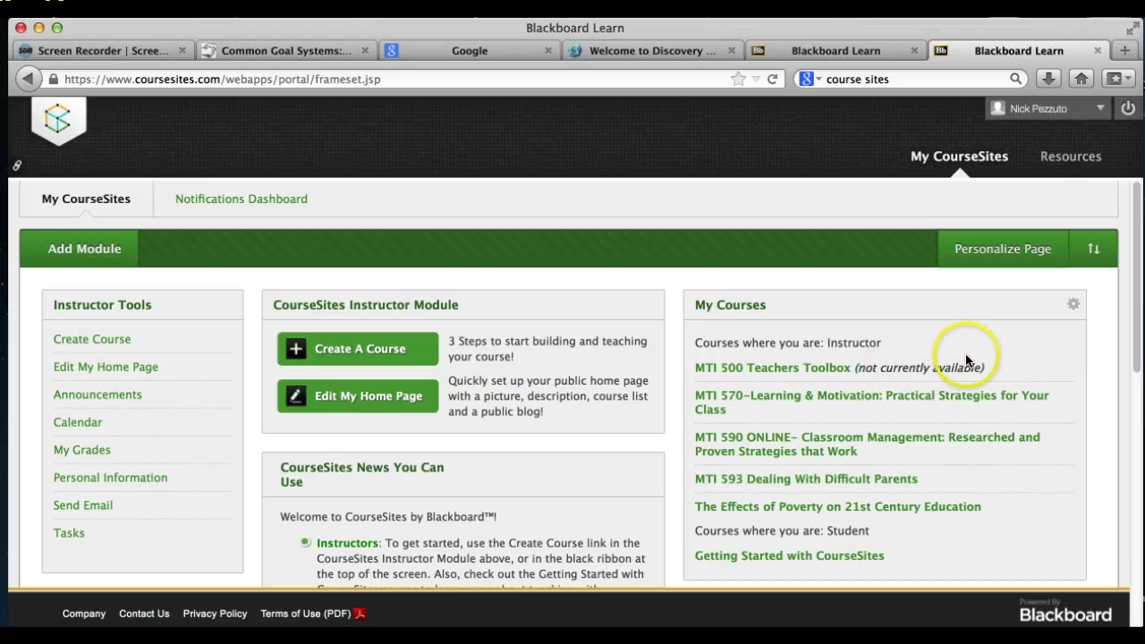
Open the MTI 570 course, dismiss its Quick Setup Guide, and inspect the Home Page link's options.
click(779, 400)
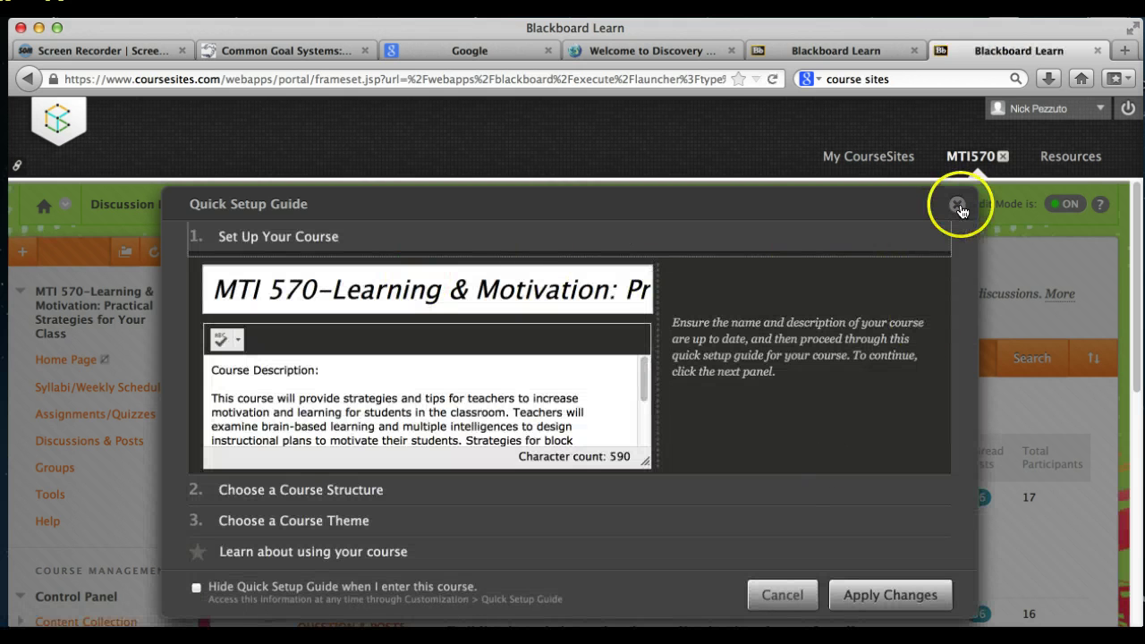
click(957, 204)
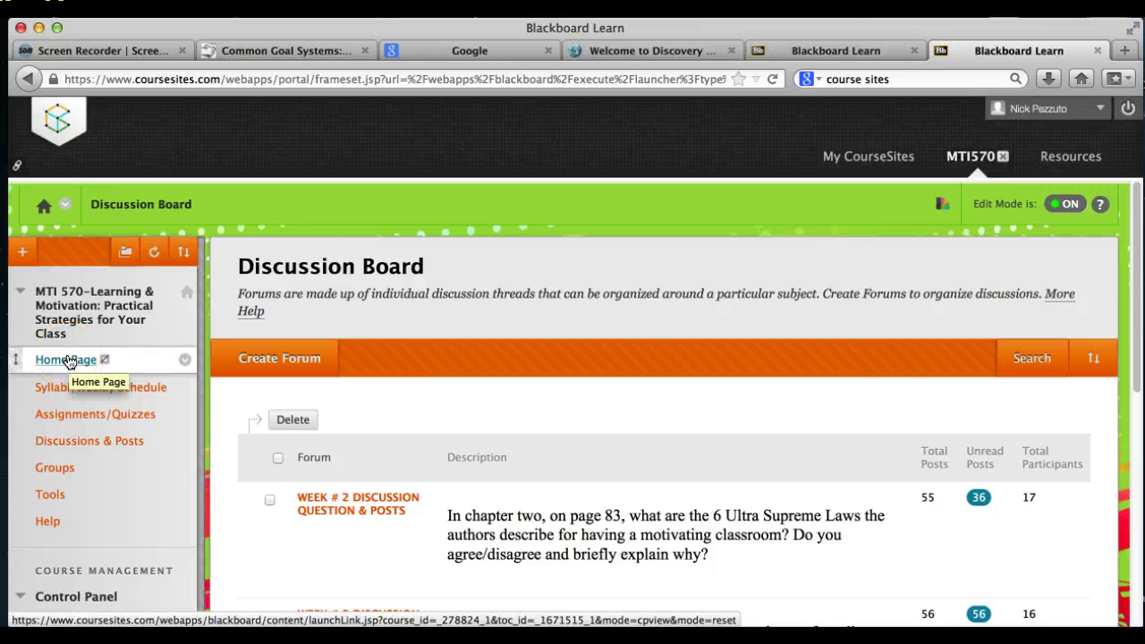
click(186, 360)
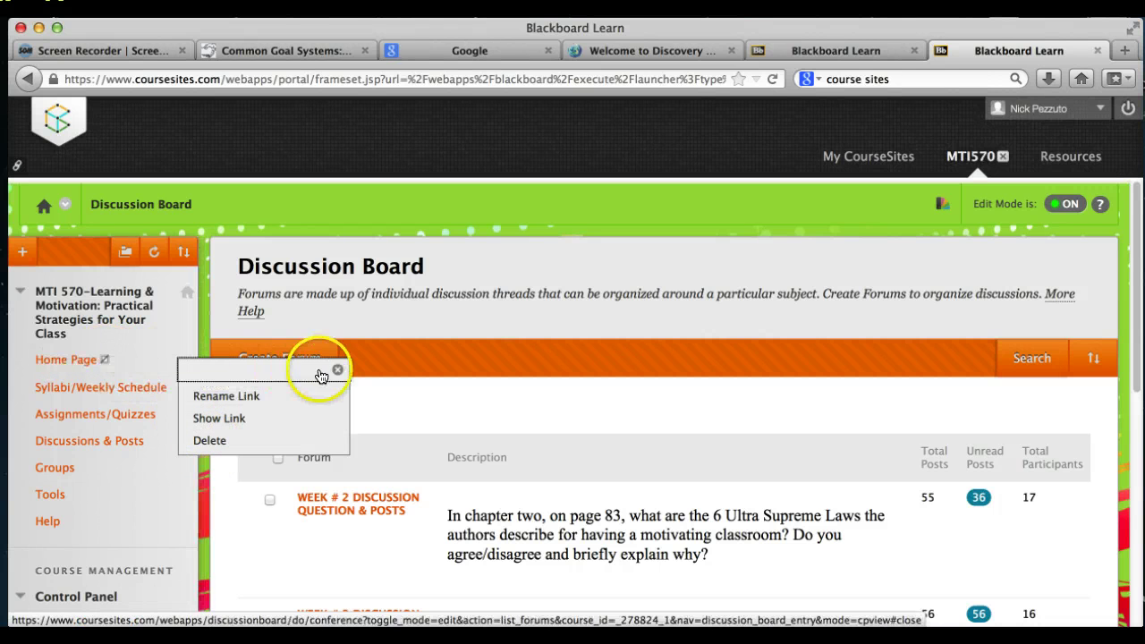
click(184, 359)
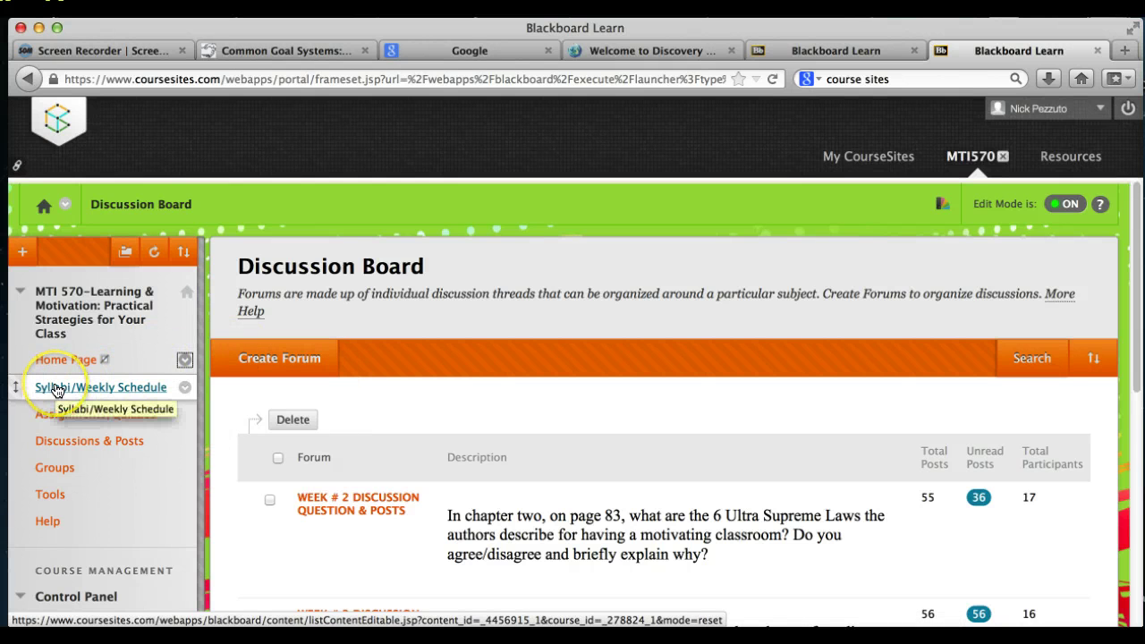
Open MTI 570's Syllabi/Weekly Schedule page and browse its Weeks 1–5 assignment schedule.
click(100, 389)
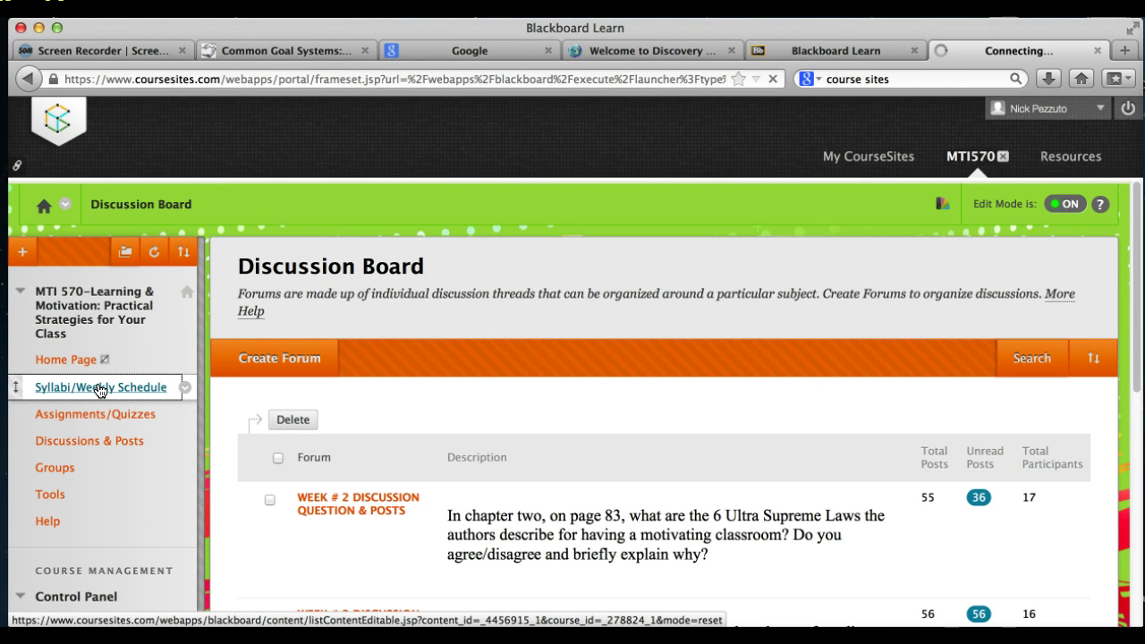
click(113, 392)
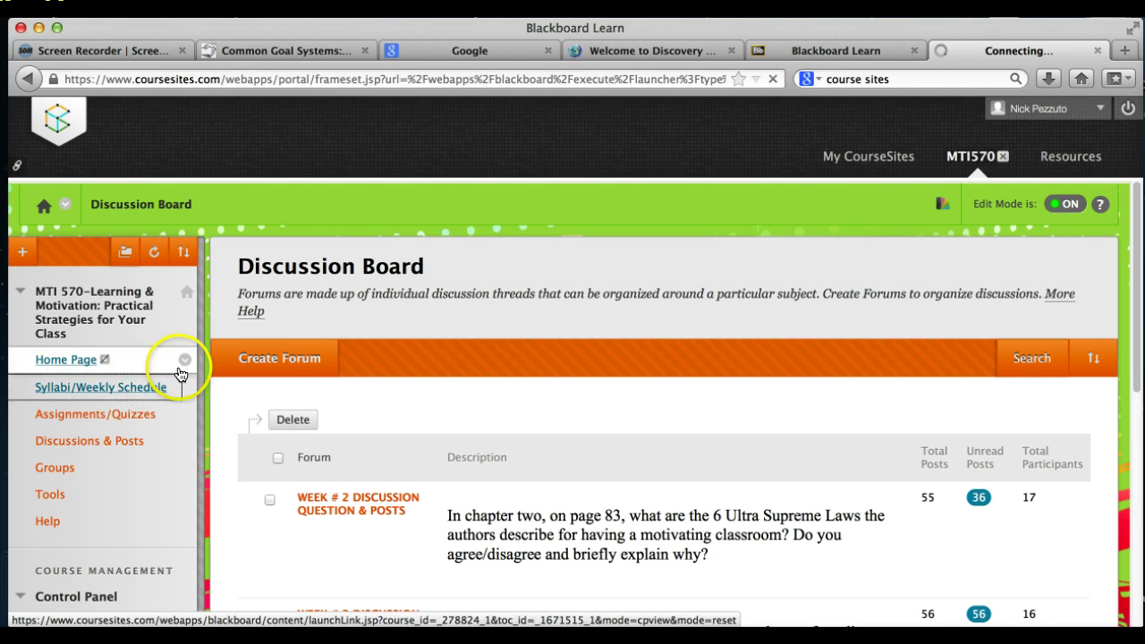
click(116, 389)
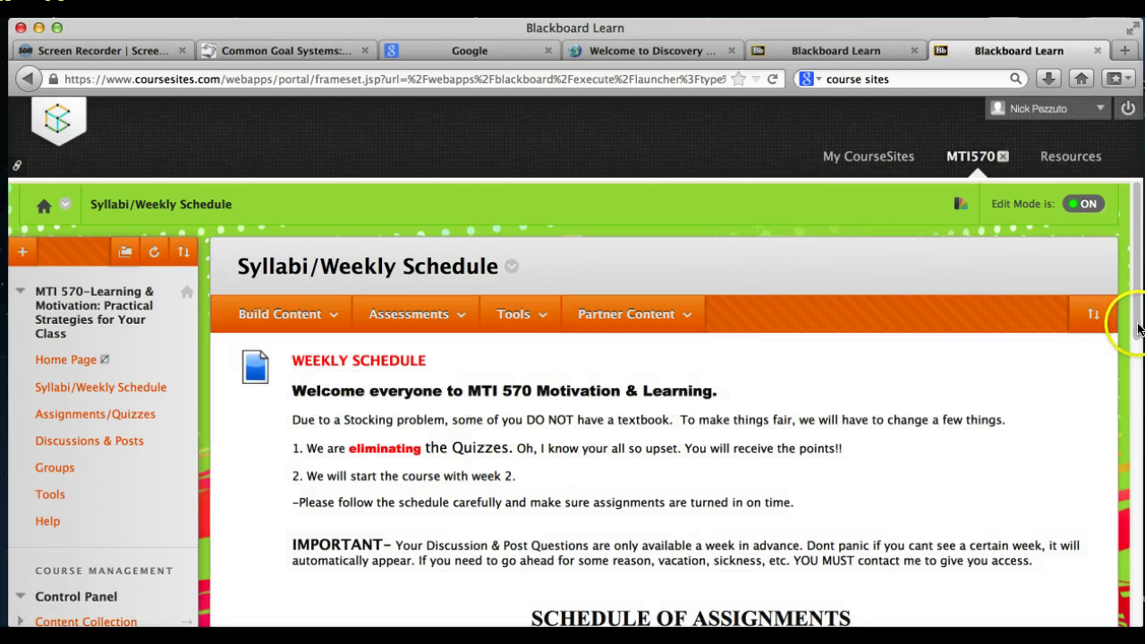
scroll(1138, 345, down, 3)
scroll(1139, 344, down, 3)
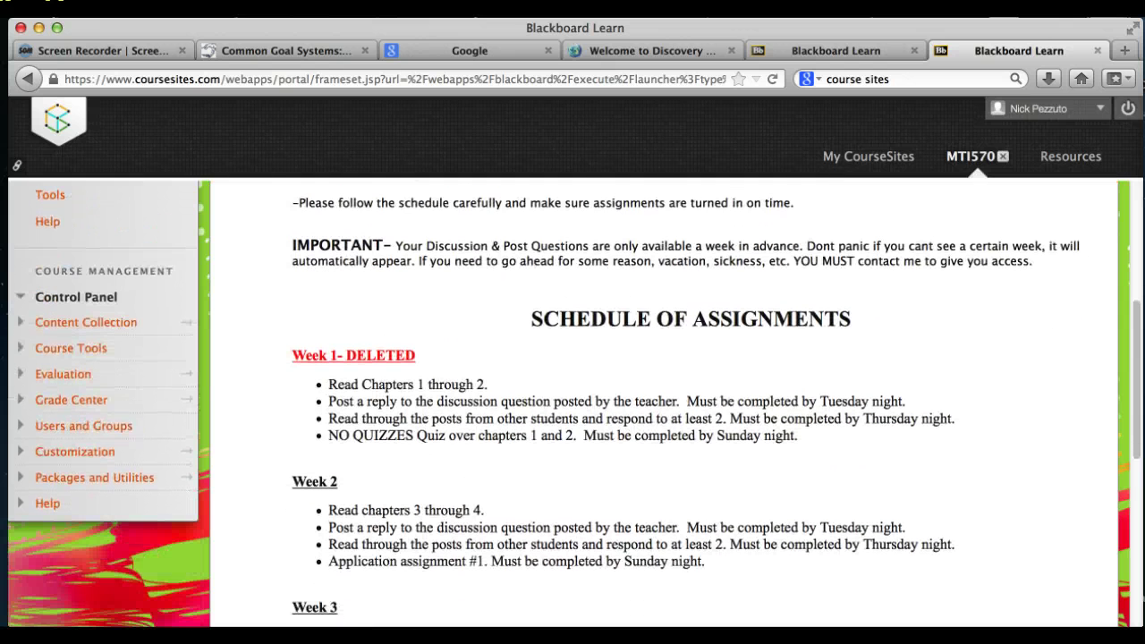
scroll(574, 404, down, 2)
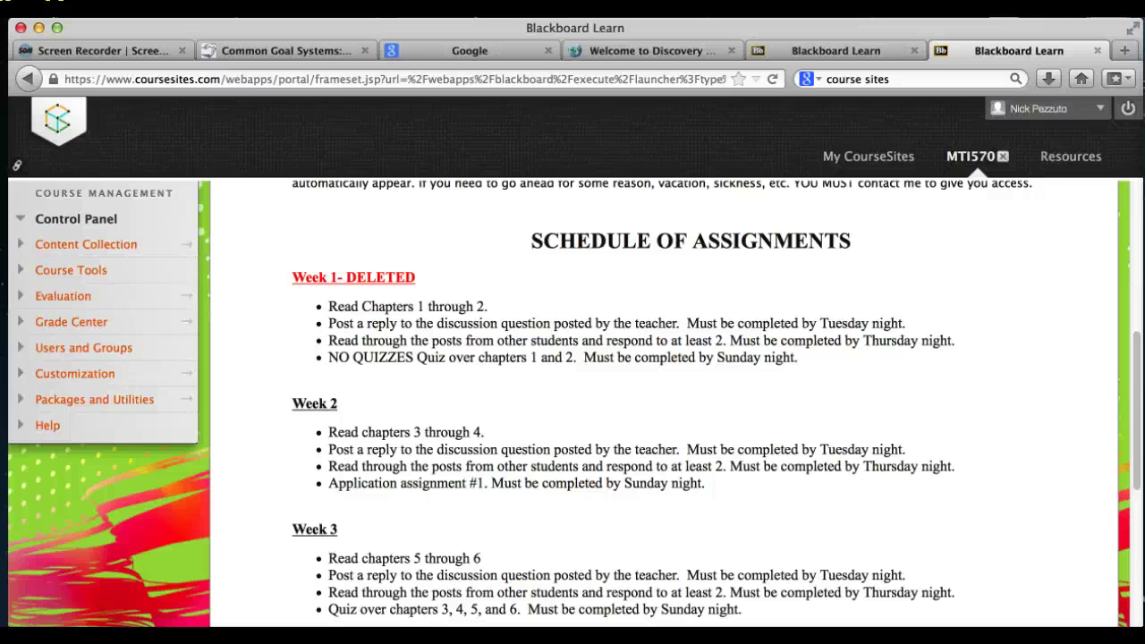
scroll(574, 399, down, 2)
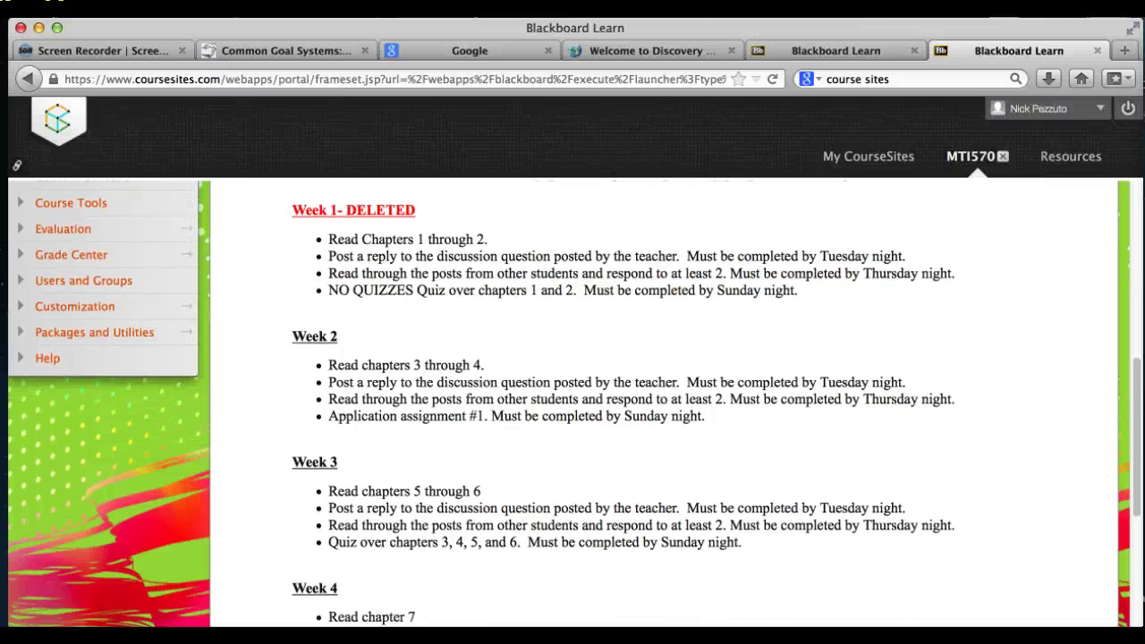
scroll(574, 403, down, 4)
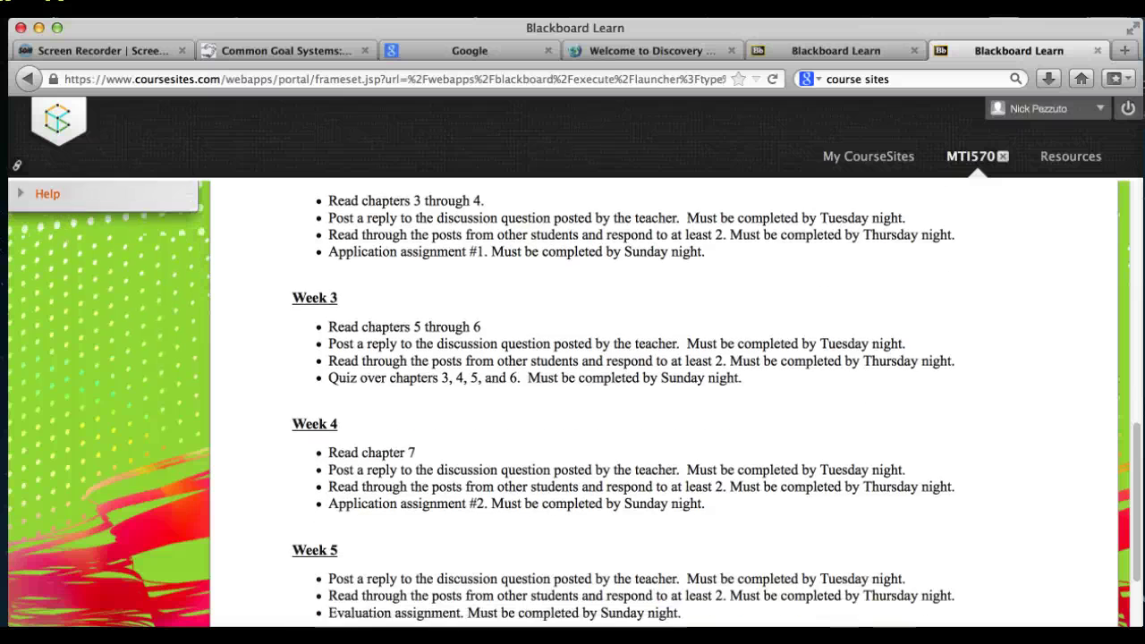
scroll(575, 402, down, 2)
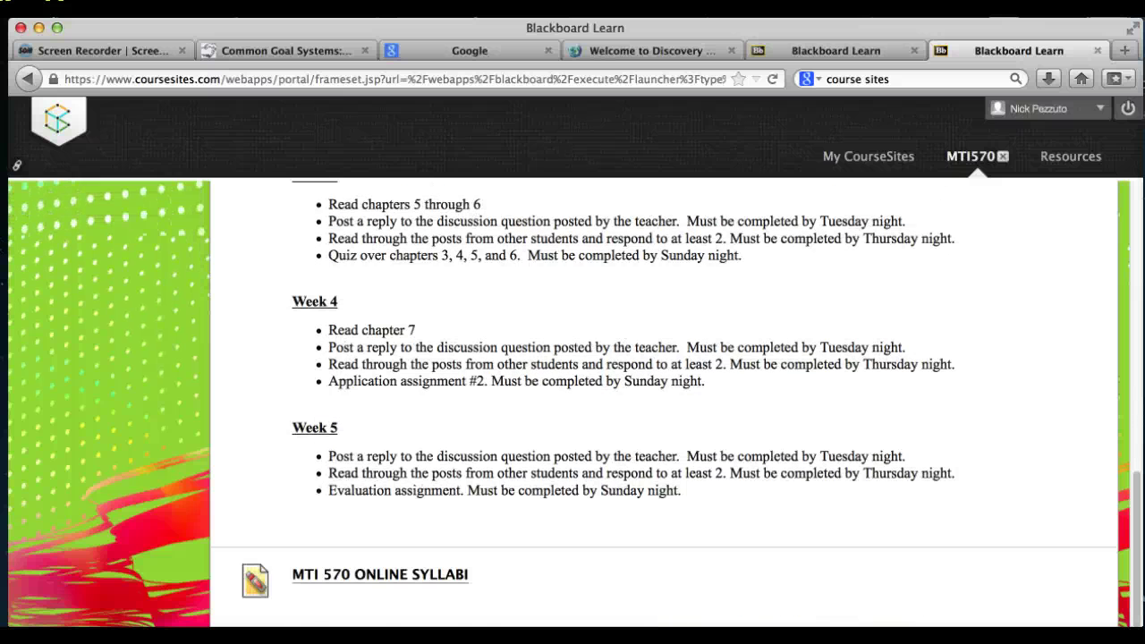
scroll(575, 402, up, 20)
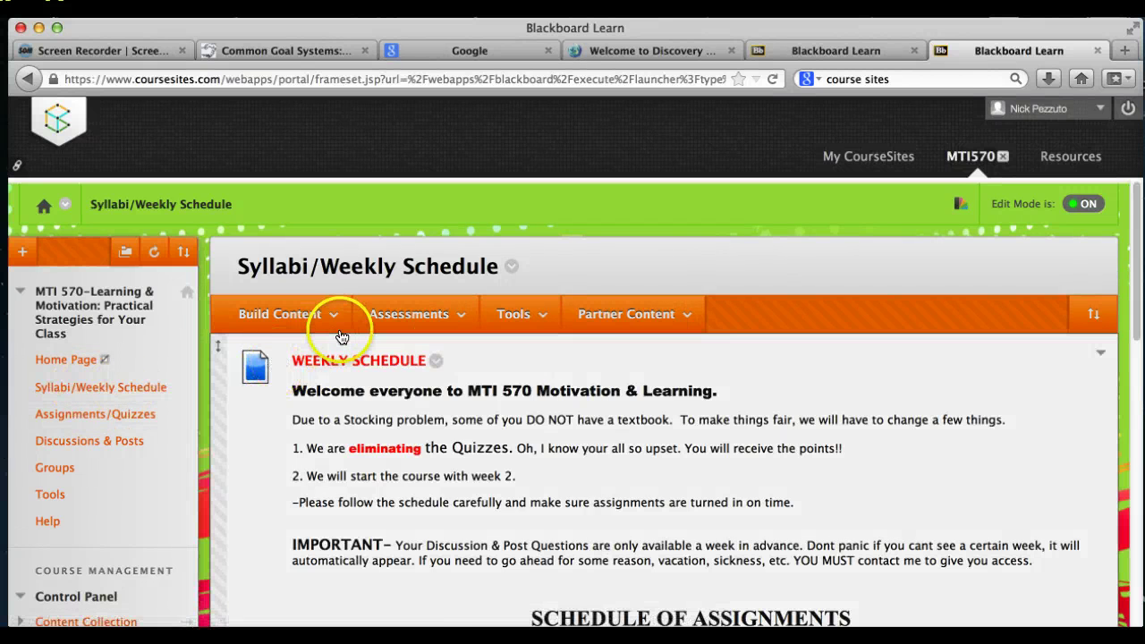
Glance at the Build Content options, then open the Edit Item form for the WEEKLY SCHEDULE item.
click(333, 319)
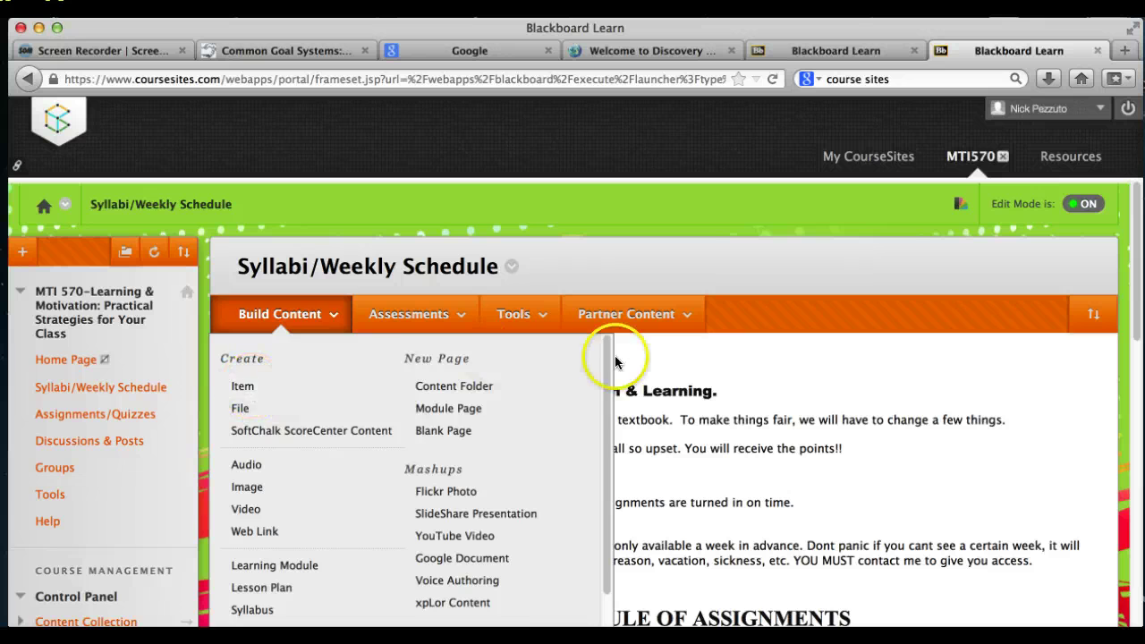
click(332, 314)
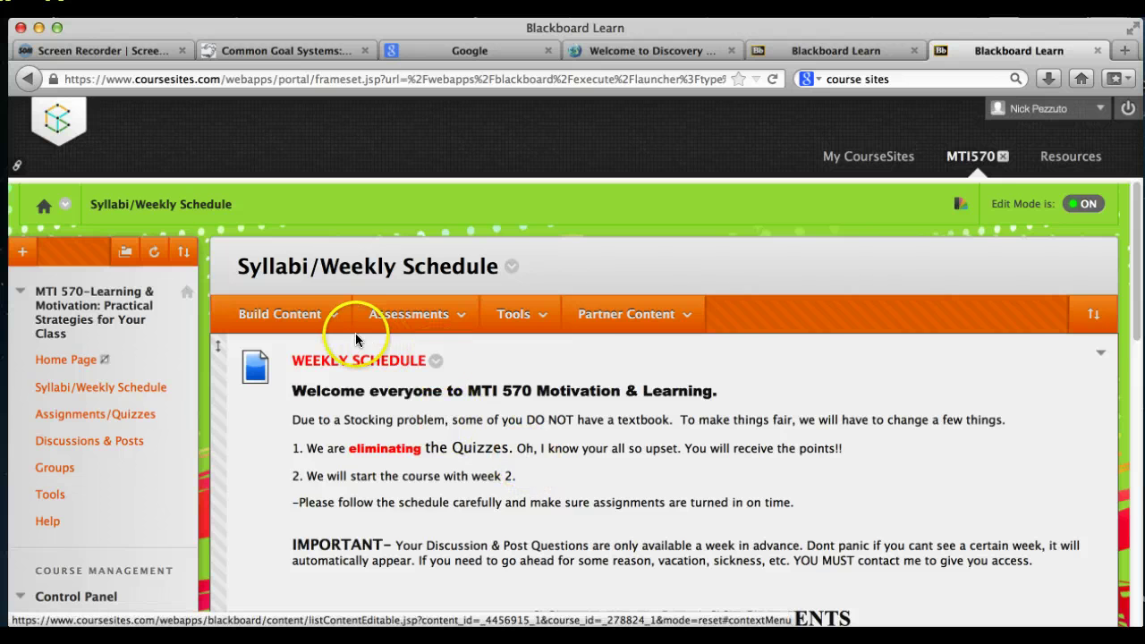
click(328, 319)
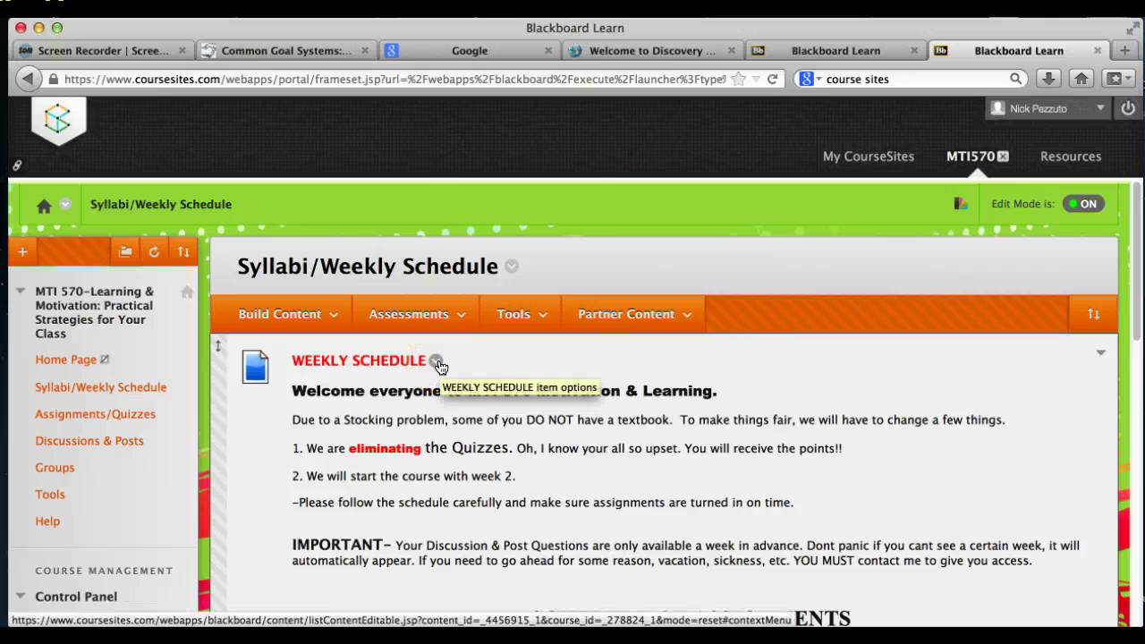
click(436, 361)
click(447, 374)
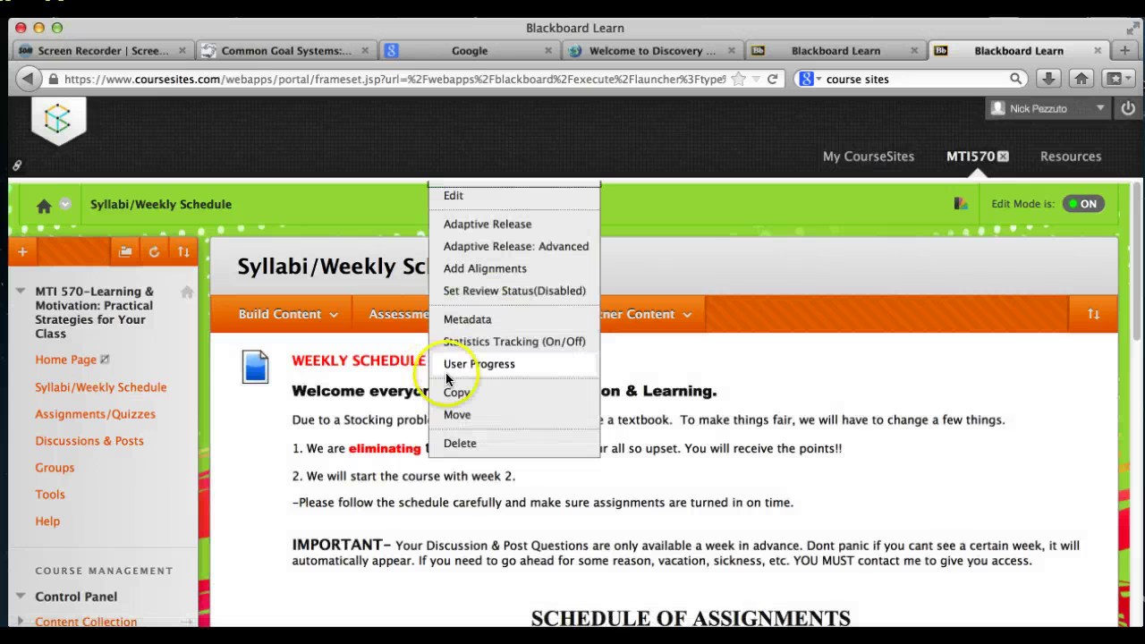
click(451, 195)
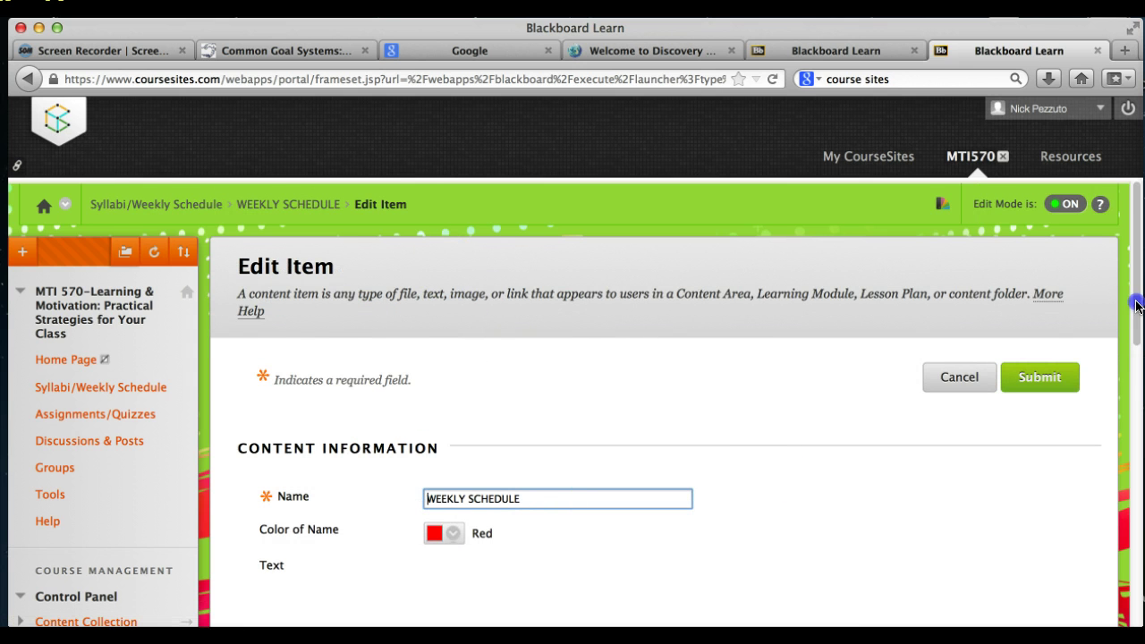
In Standard Options, leave Display After and Display Until both unchecked so the item has no date limits.
drag(1136, 305, 1134, 397)
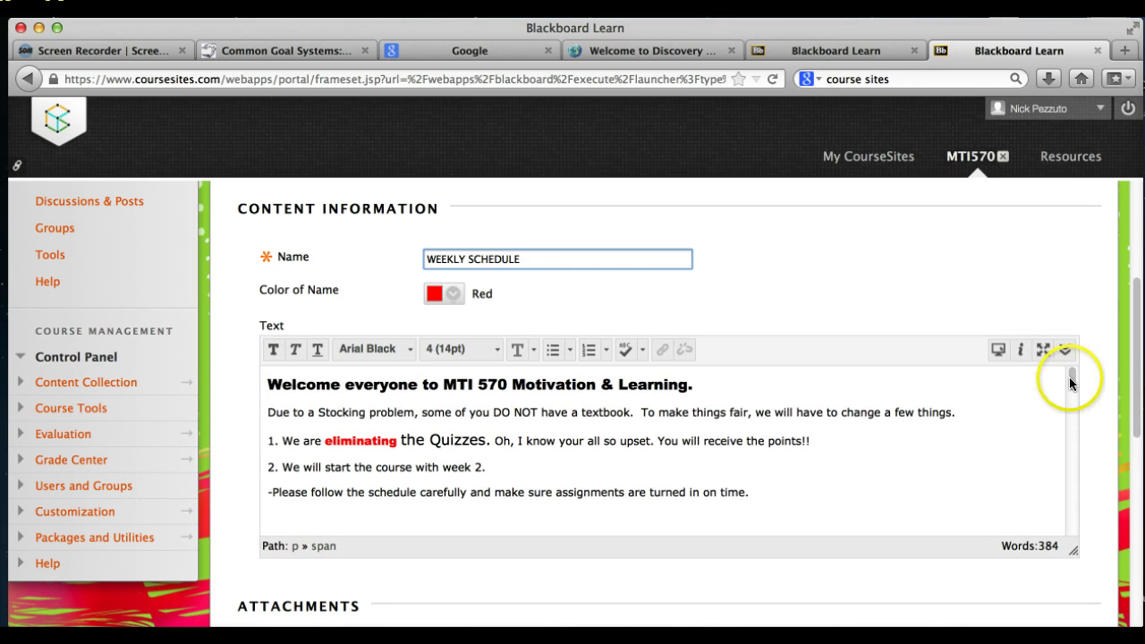
drag(1071, 380, 1077, 528)
drag(1134, 433, 1136, 554)
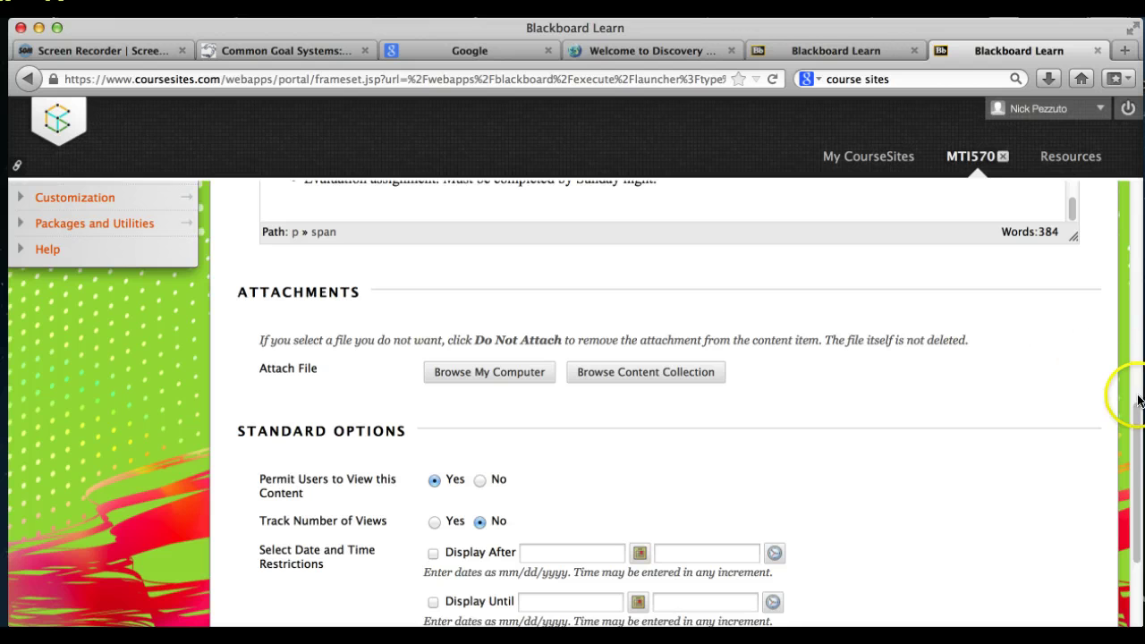
drag(1138, 422, 1140, 456)
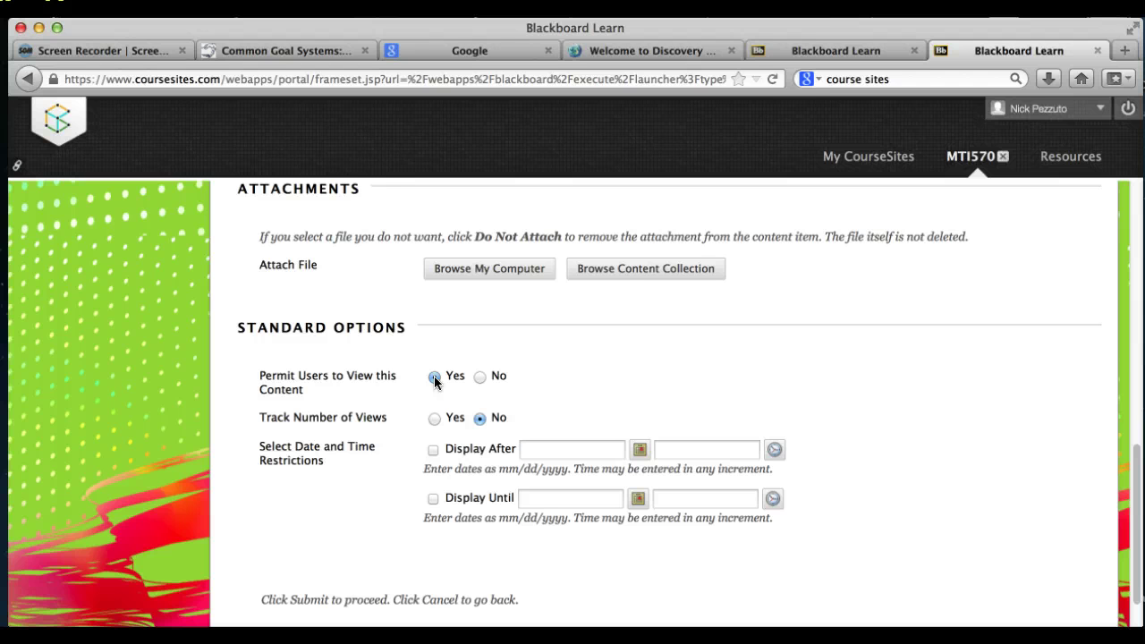
click(352, 429)
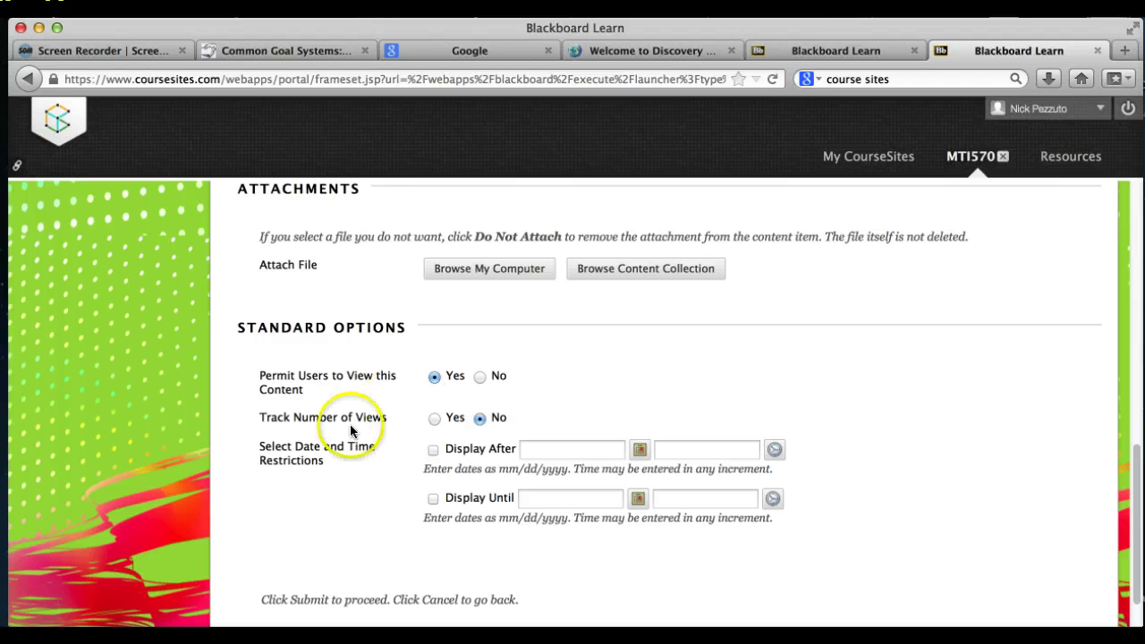
click(433, 463)
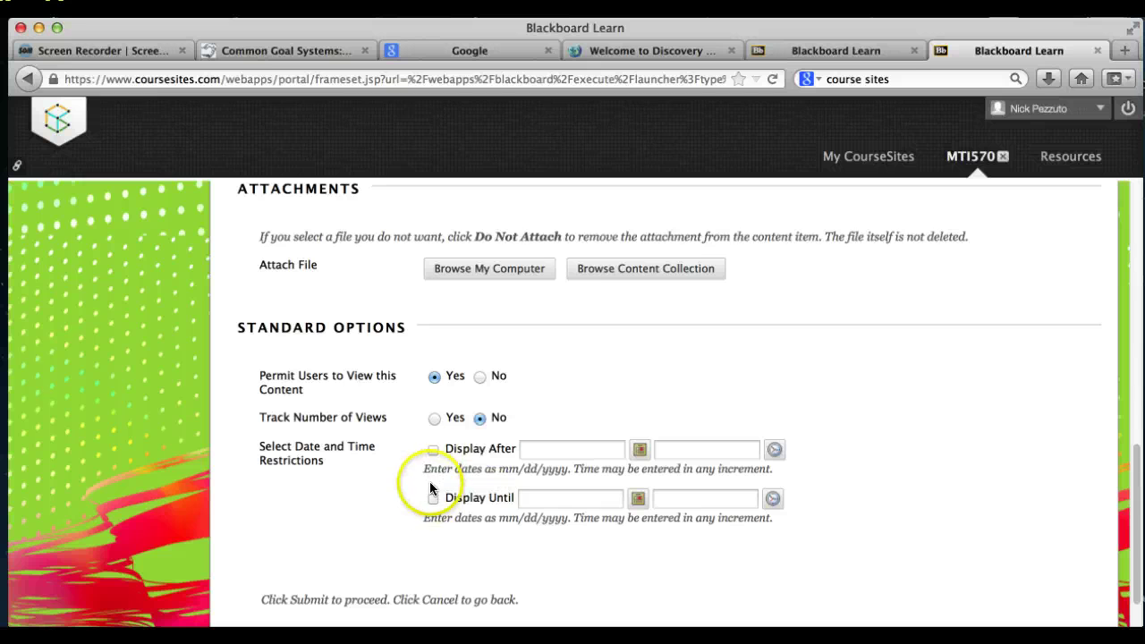
click(434, 450)
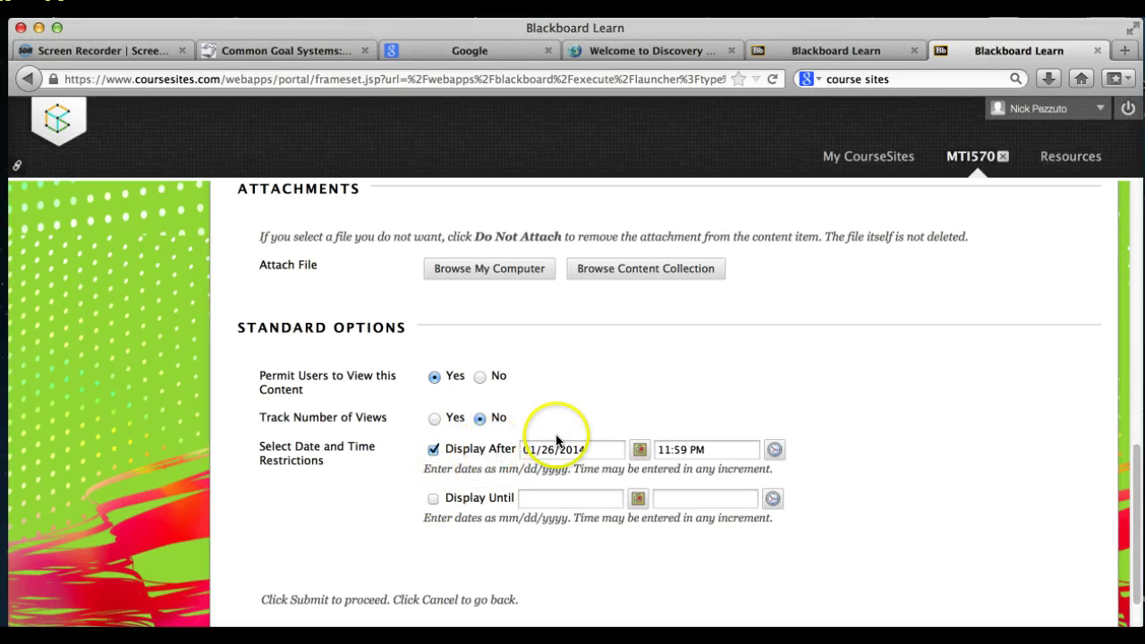
click(434, 498)
click(434, 498)
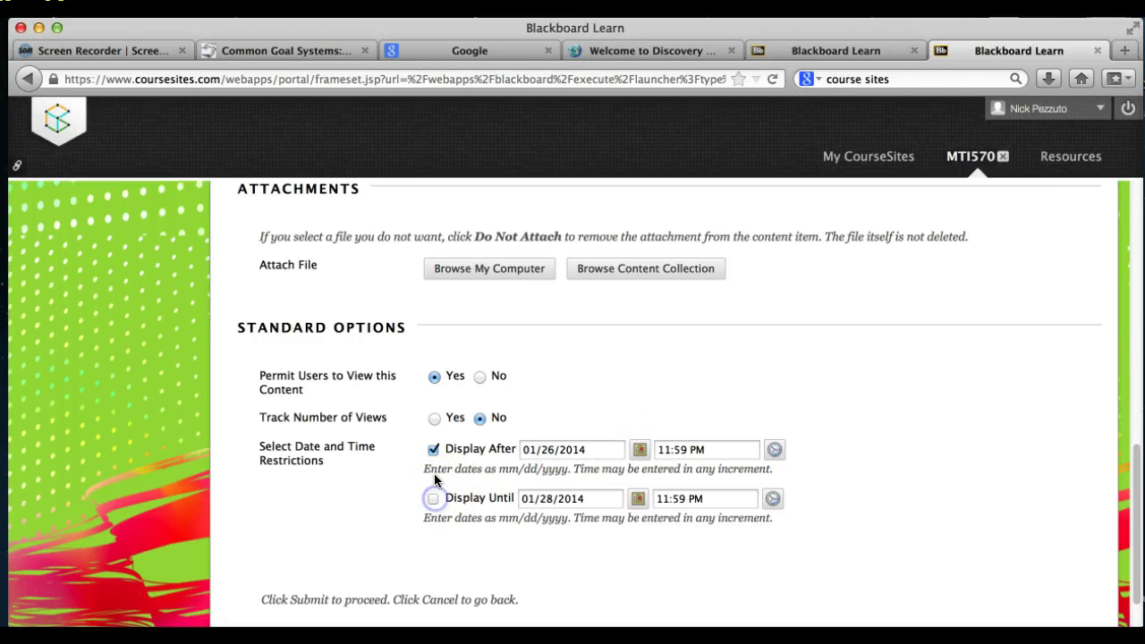
click(432, 449)
click(433, 450)
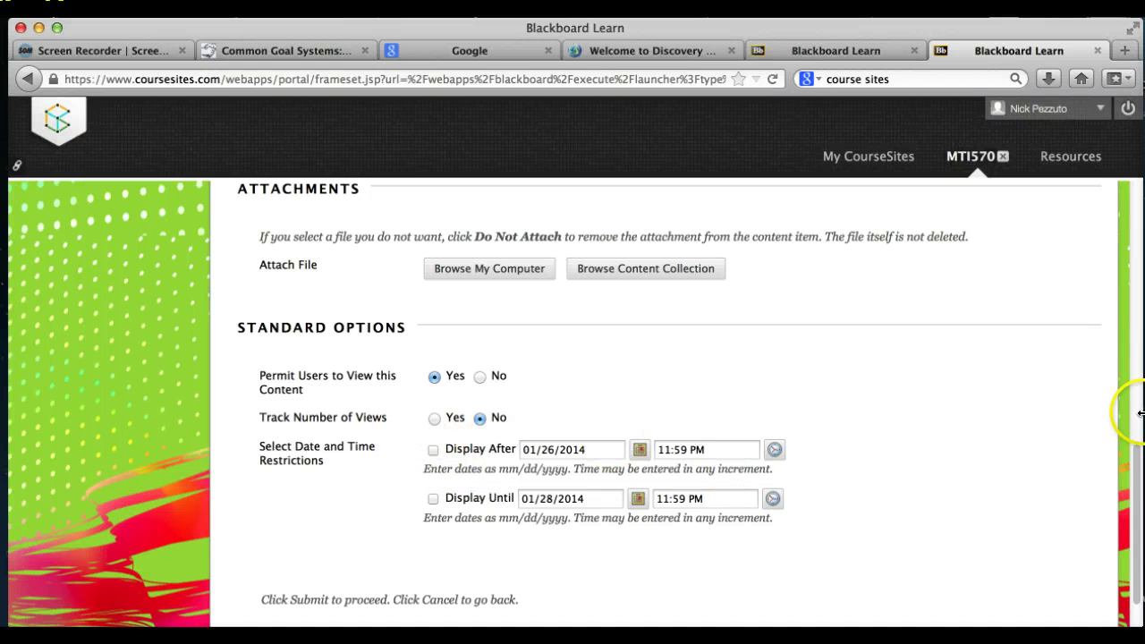
Submit the edits to the WEEKLY SCHEDULE item.
scroll(1122, 331, up, 10)
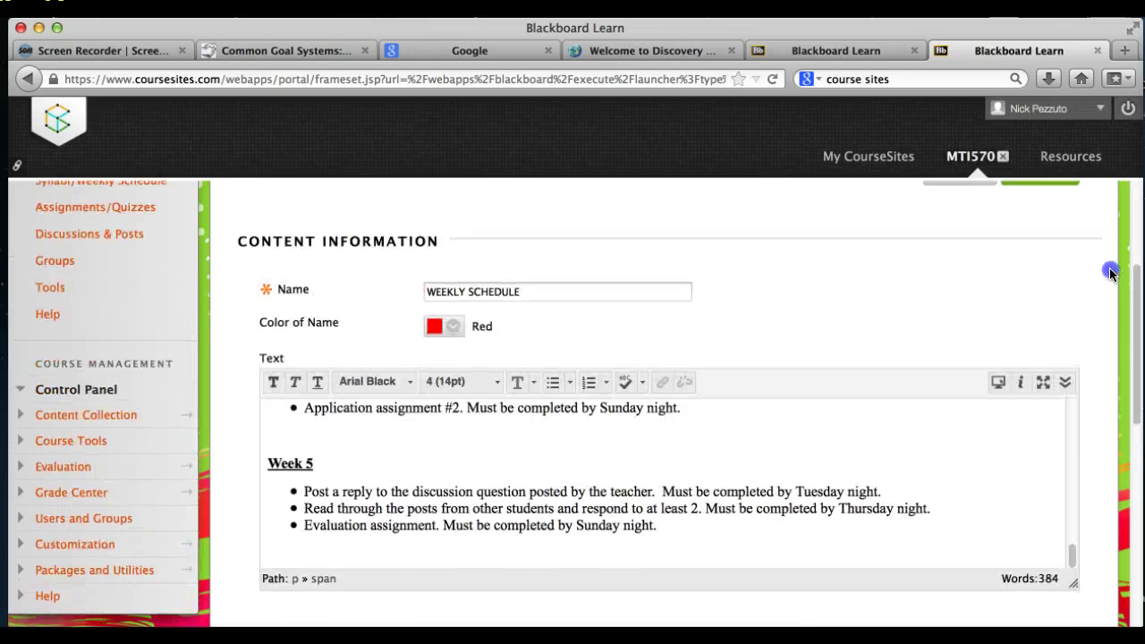
scroll(1106, 251, up, 2)
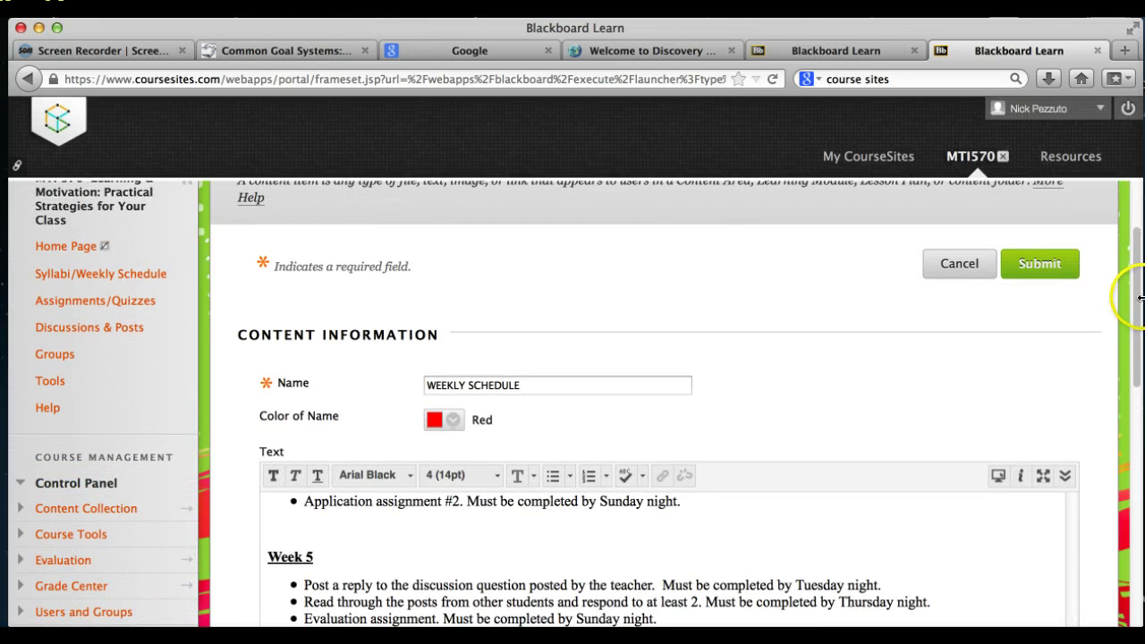
drag(1137, 288, 1138, 551)
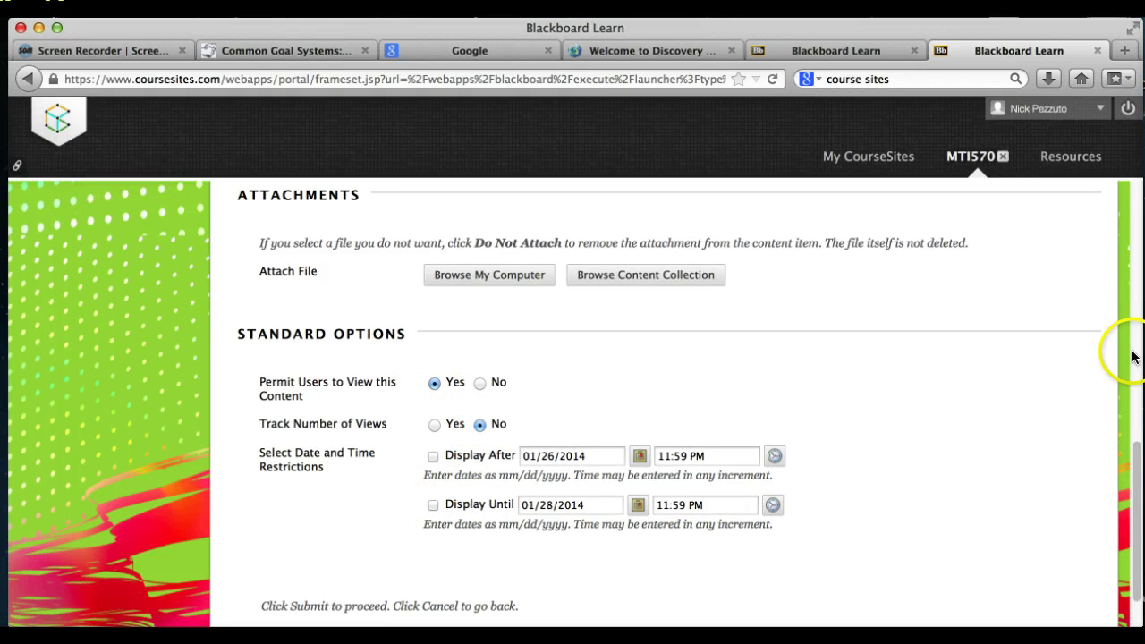
click(1129, 580)
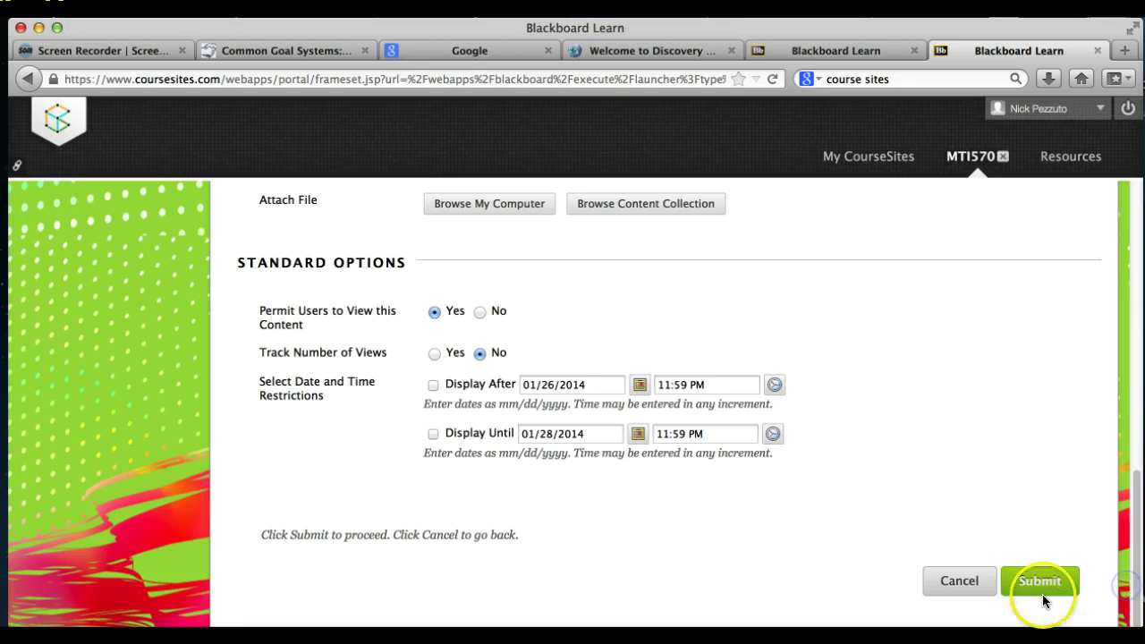
click(1041, 586)
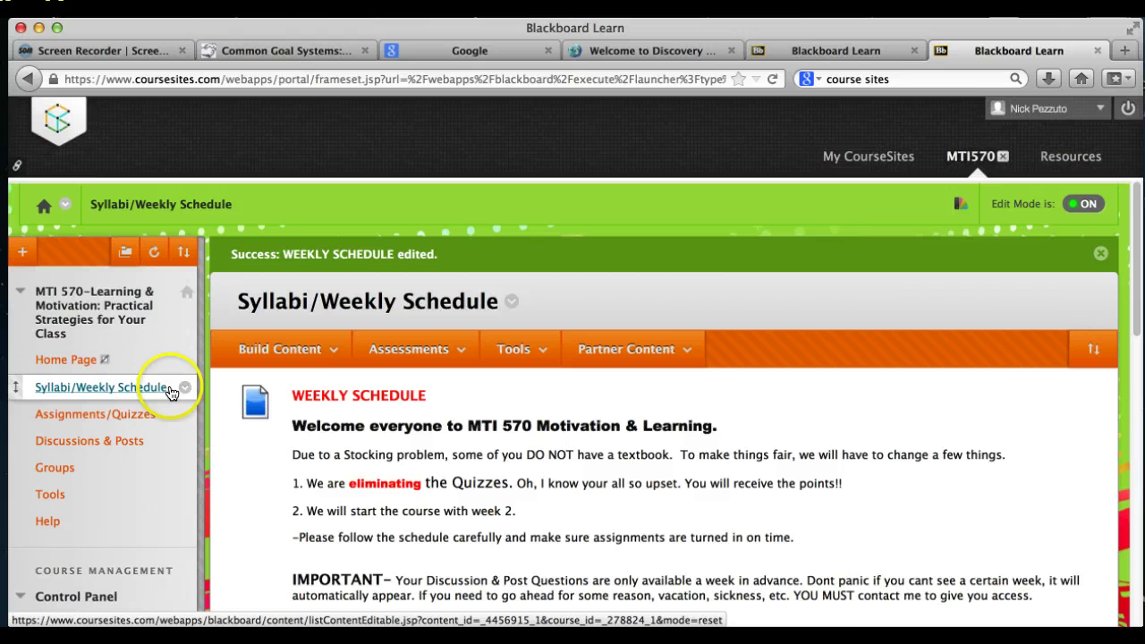
Open the Syllabi/Weekly Schedule link's options menu, then close it without changes.
click(185, 389)
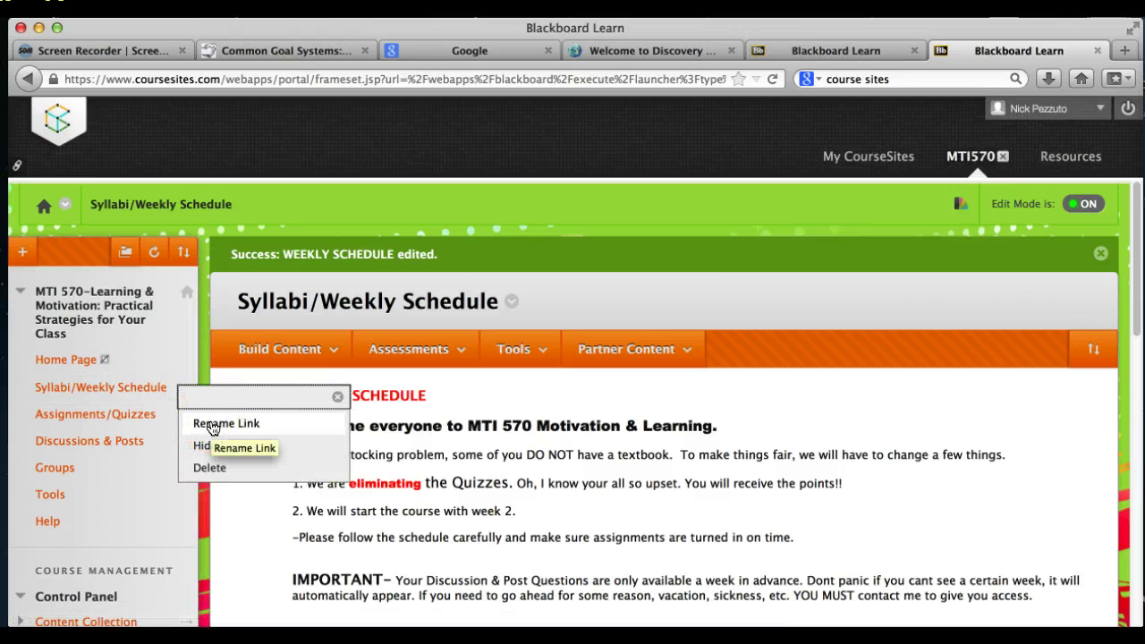
click(214, 451)
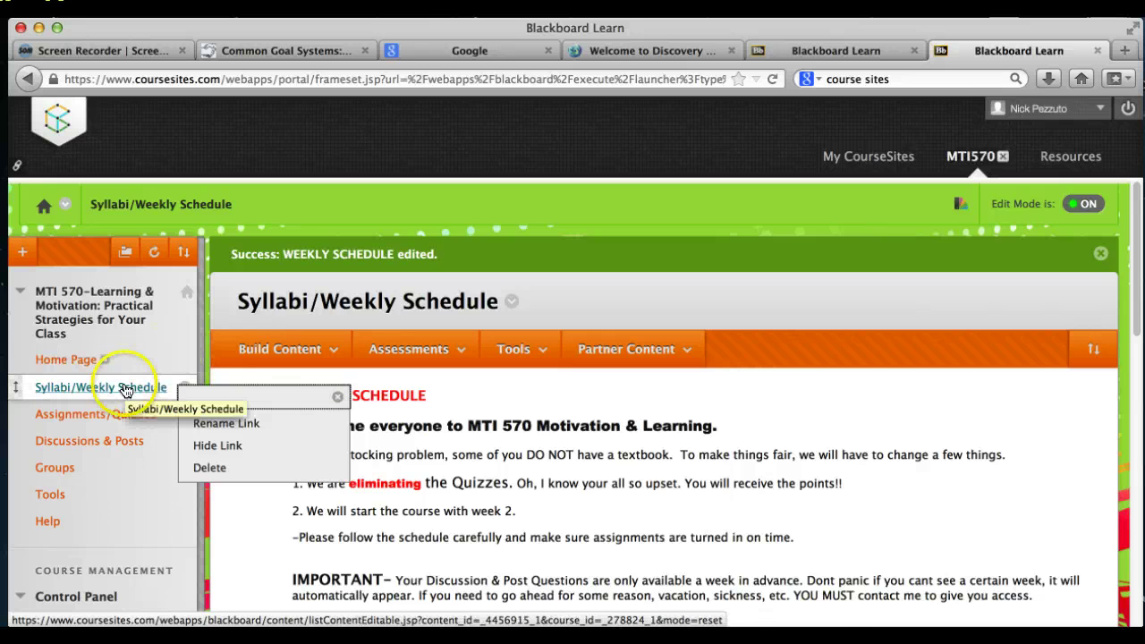
click(337, 396)
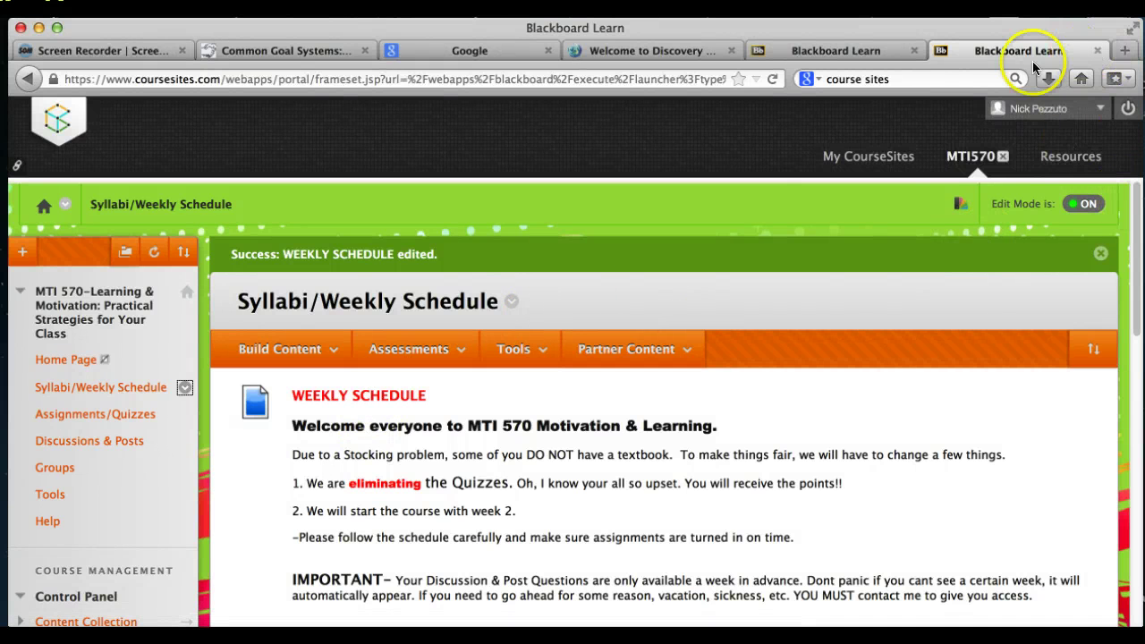
Log out, then sign back in using the saved instructor account's autocompleted credentials.
click(1126, 108)
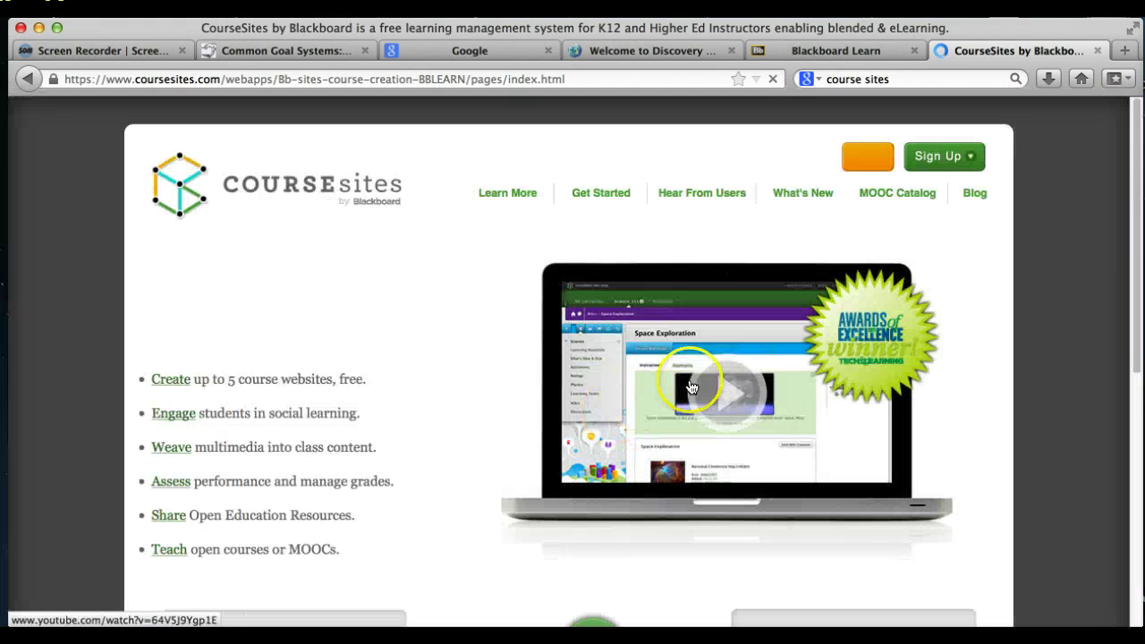
click(850, 161)
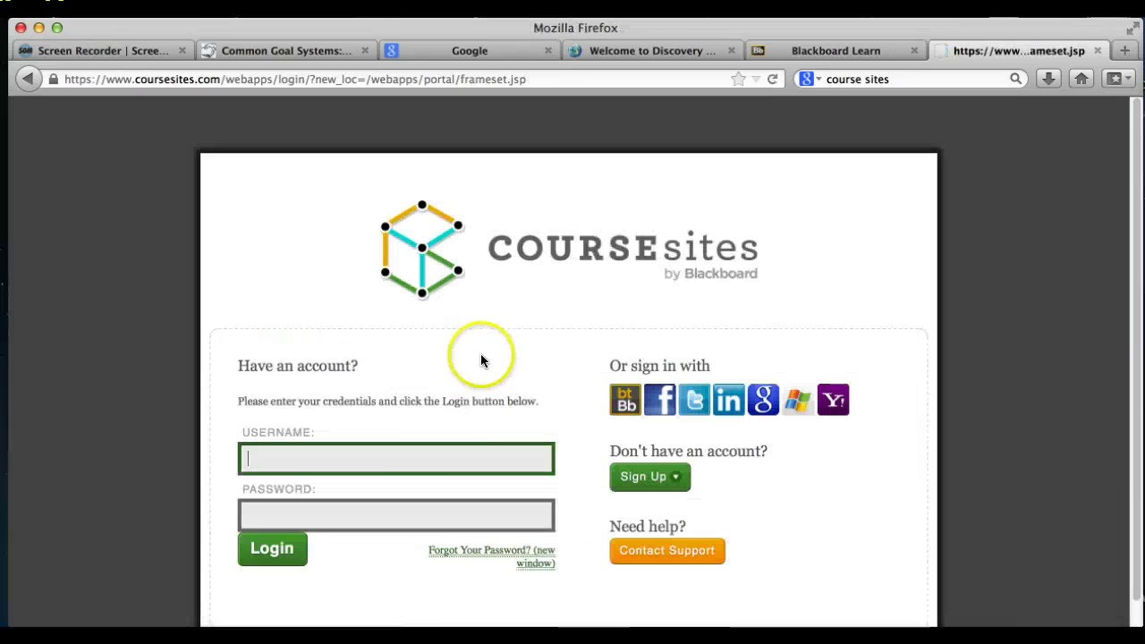
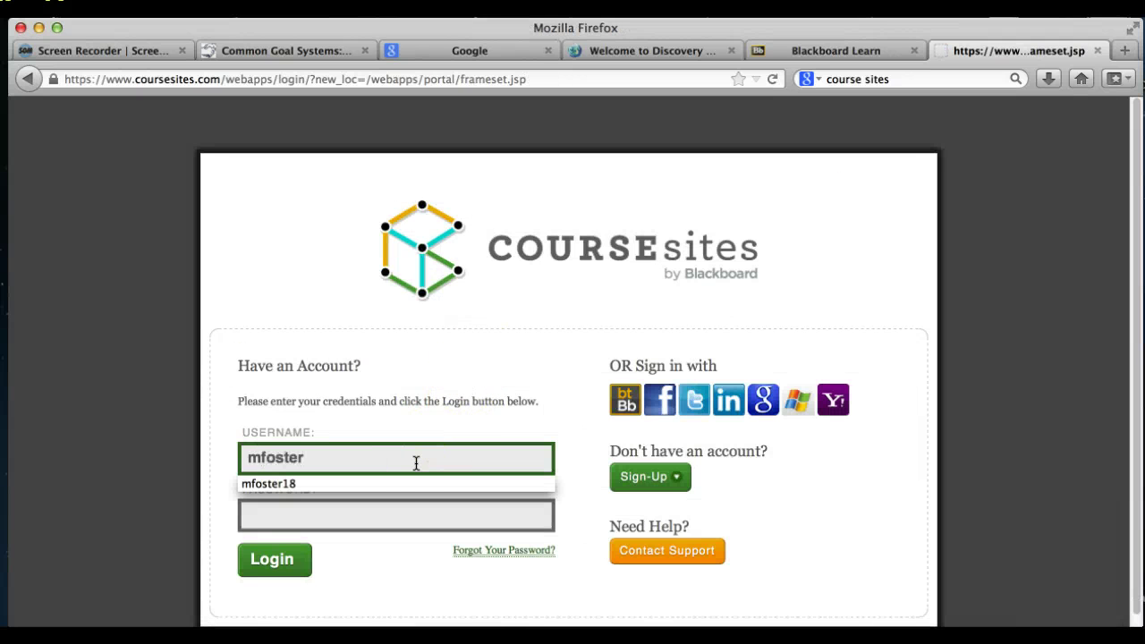
click(398, 483)
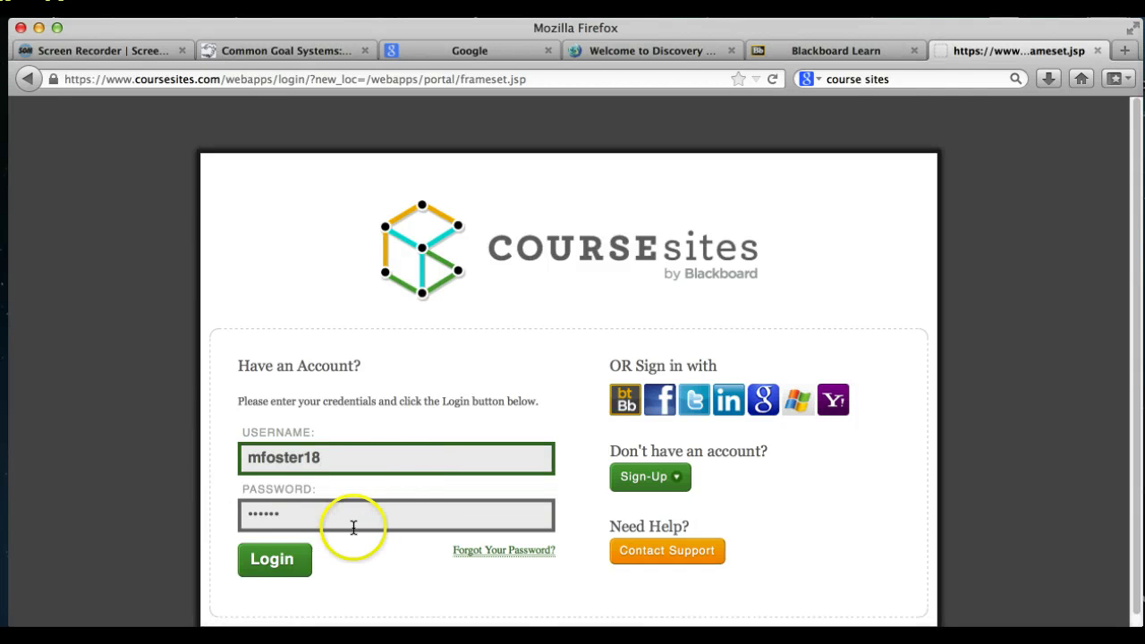
click(280, 563)
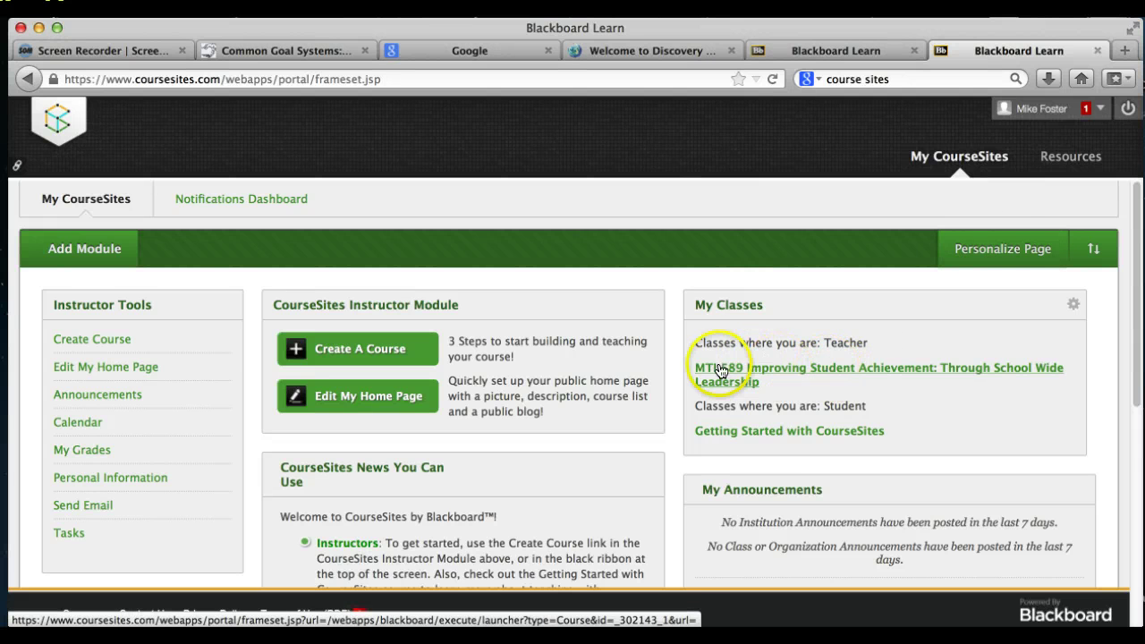
Open MTI 589, dismiss the Quick Setup Guide, and show the Syllabus link's options.
drag(1002, 248, 856, 306)
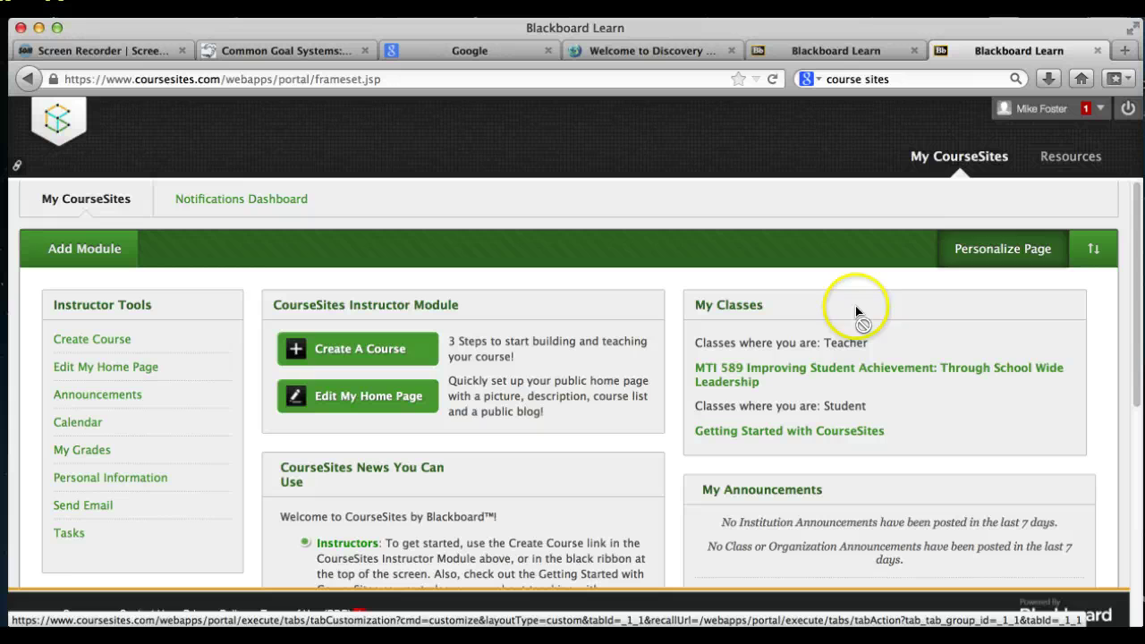
click(752, 376)
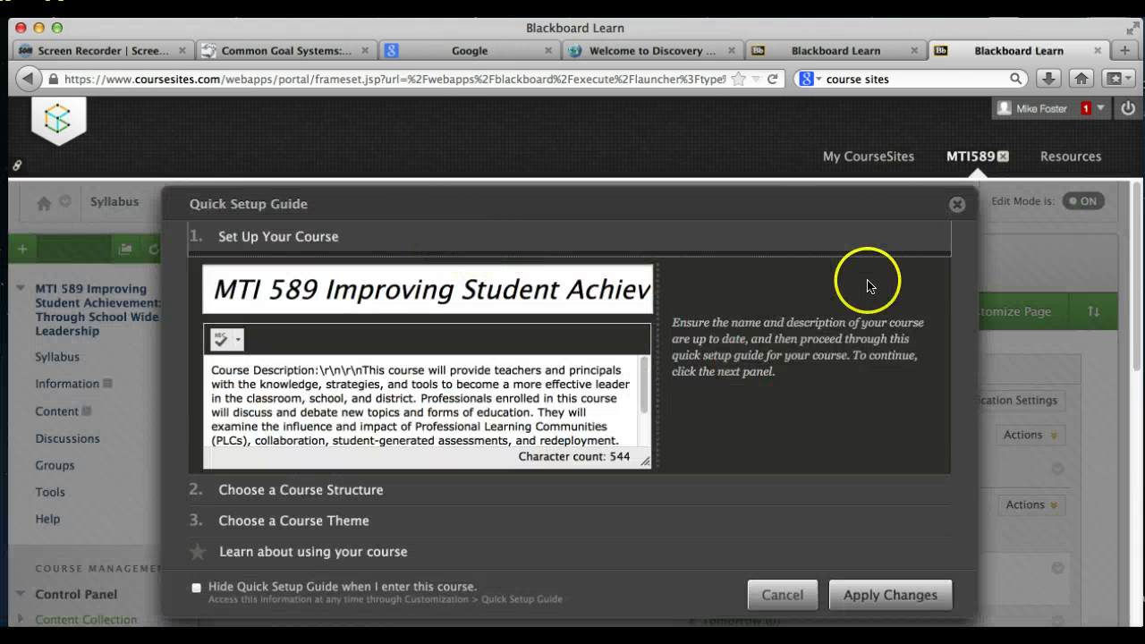
click(955, 204)
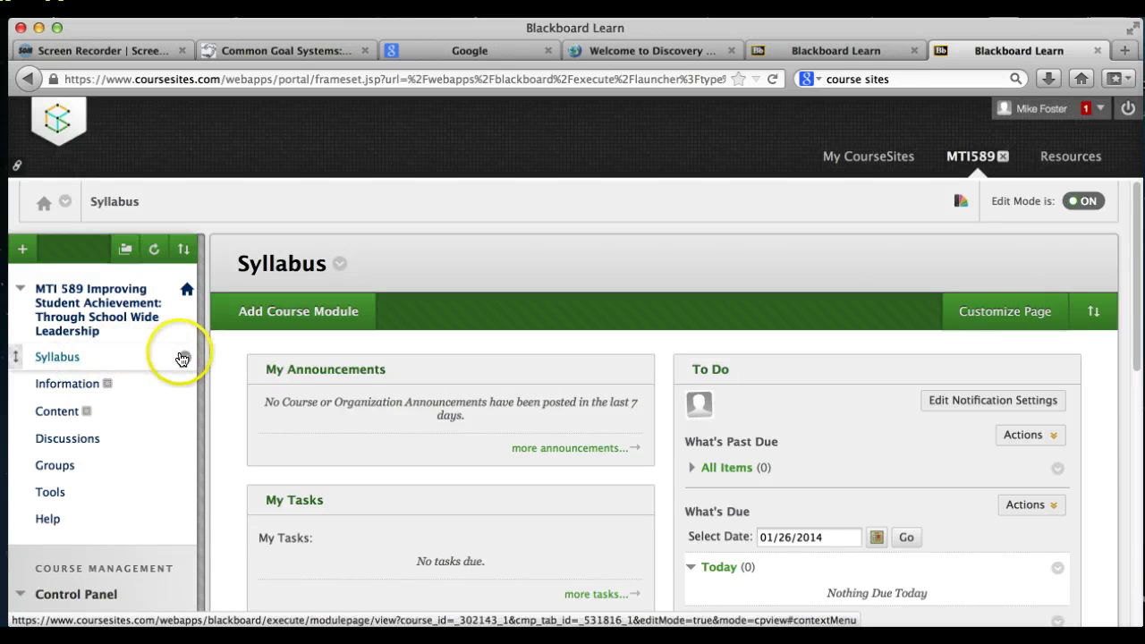
click(117, 359)
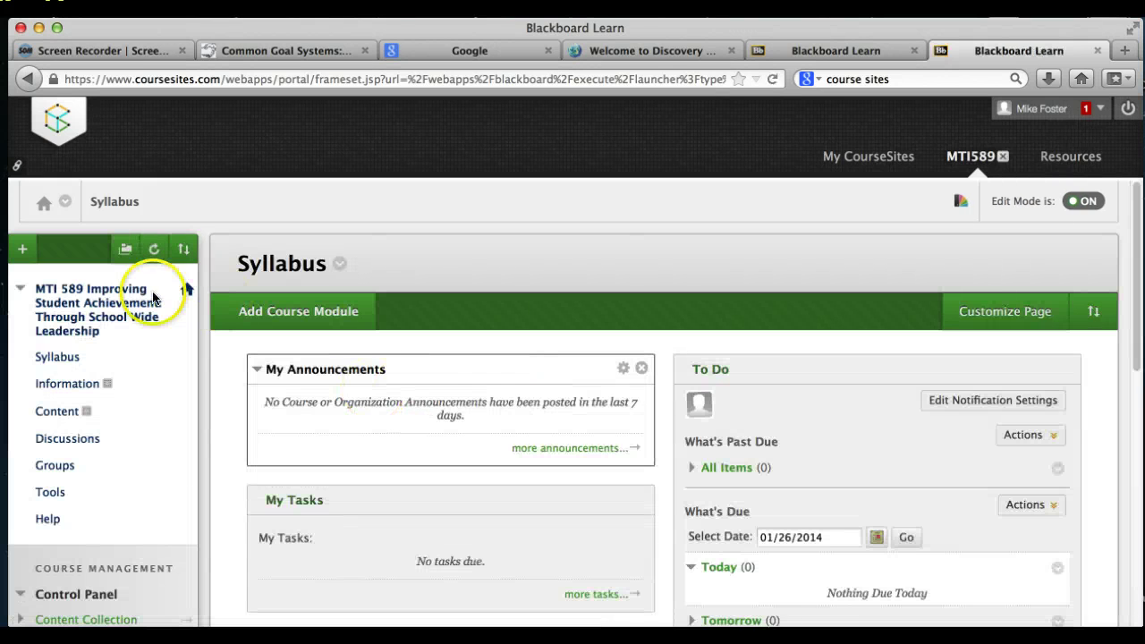
click(183, 356)
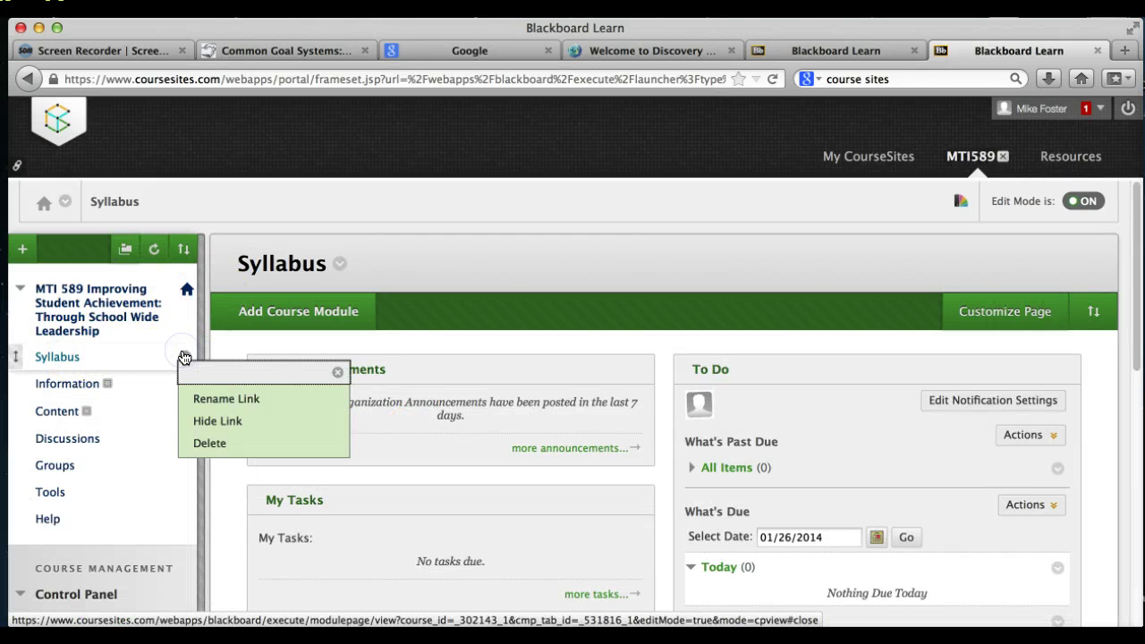